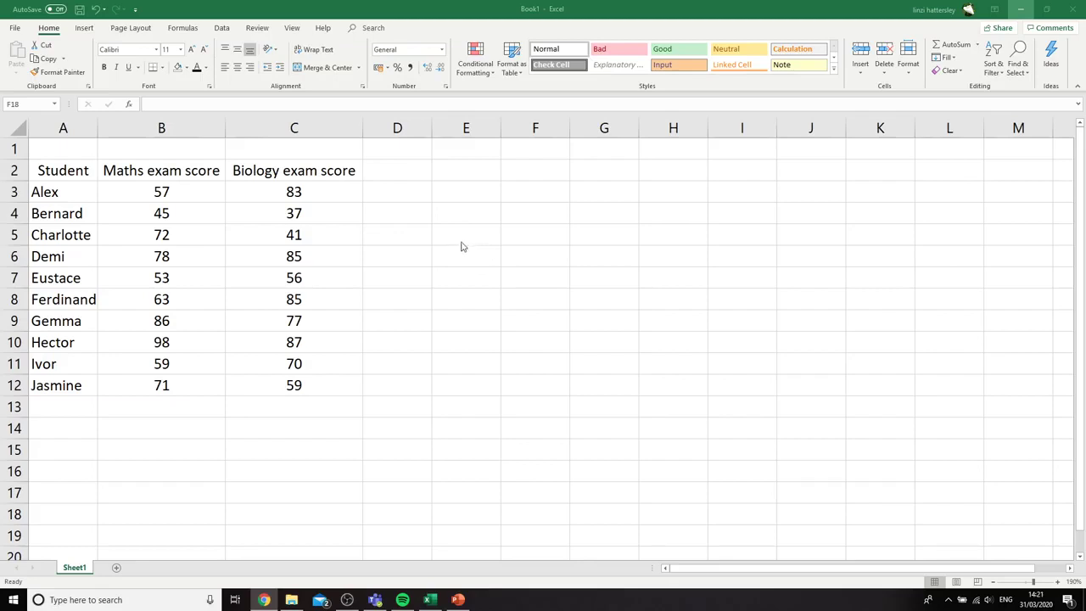
- Go through the student names listed in column A
left_click(53, 196)
left_click(53, 196)
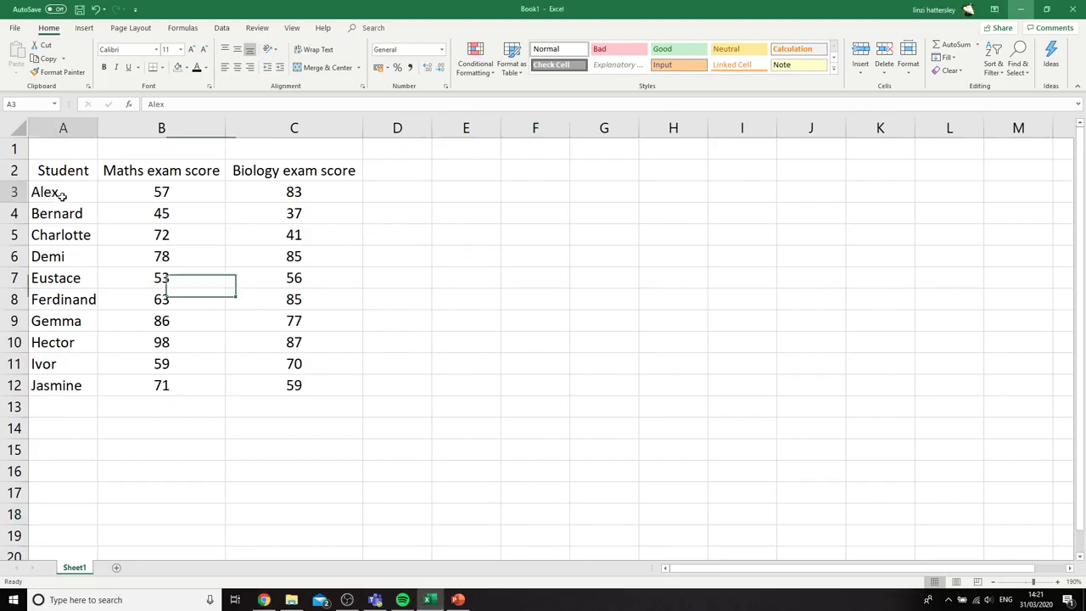
left_click(56, 219)
left_click(63, 235)
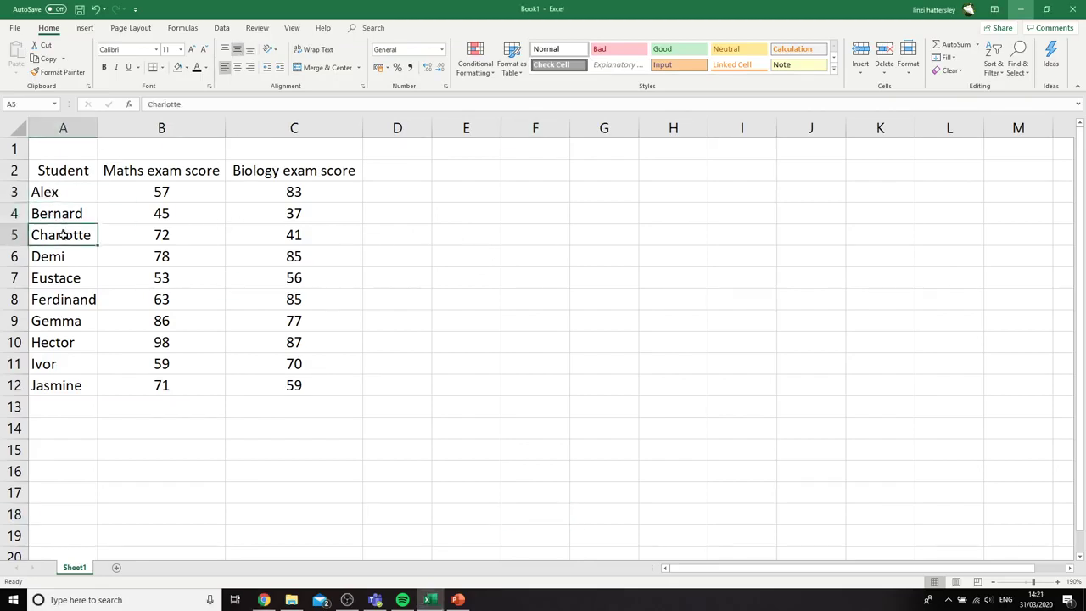
left_click(65, 278)
left_click(67, 258)
left_click(66, 385)
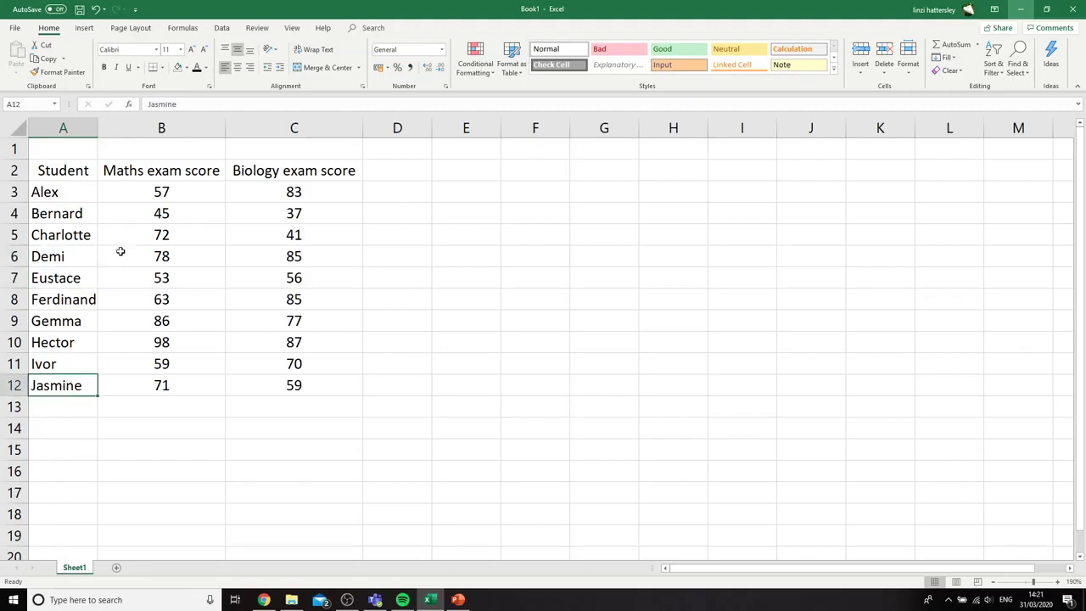
- Insert a blank column between the Maths exam score and Biology exam score columns and narrow it
left_click(213, 128)
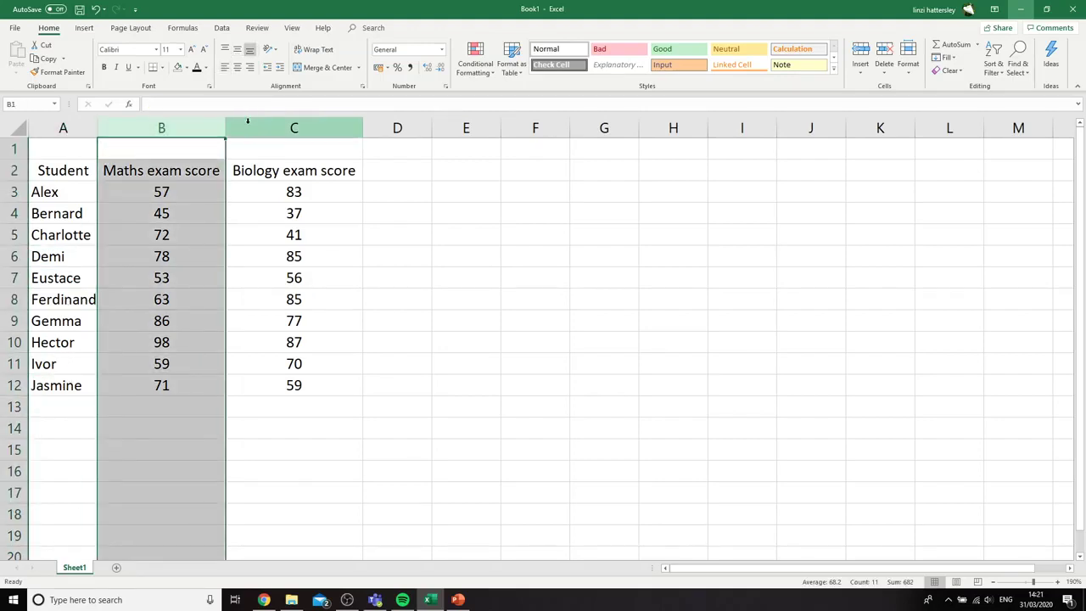
right_click(212, 128)
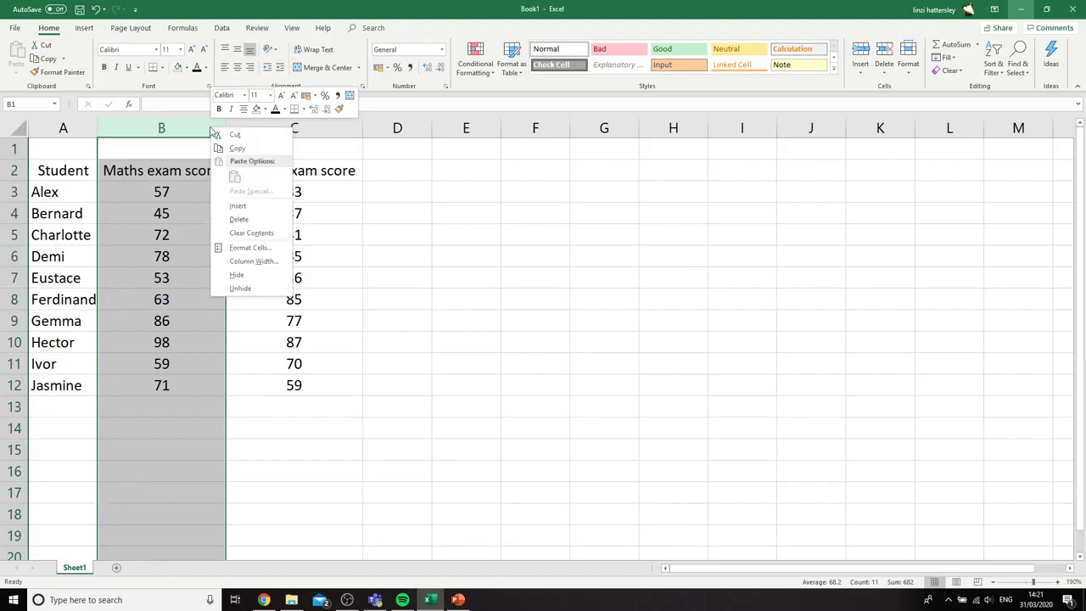
left_click(241, 128)
left_click(244, 128)
right_click(247, 127)
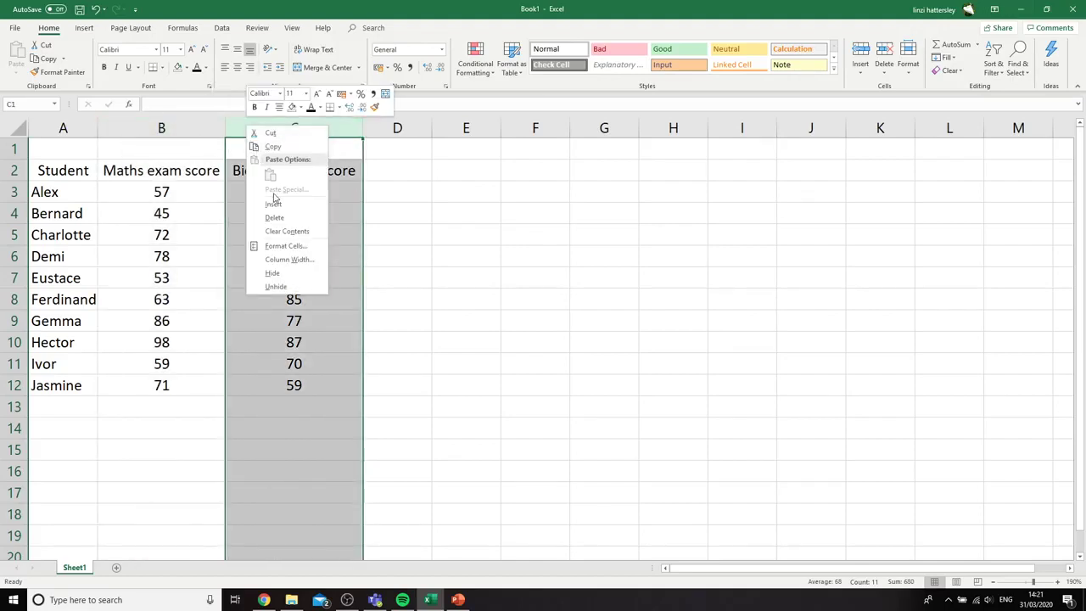
left_click(240, 119)
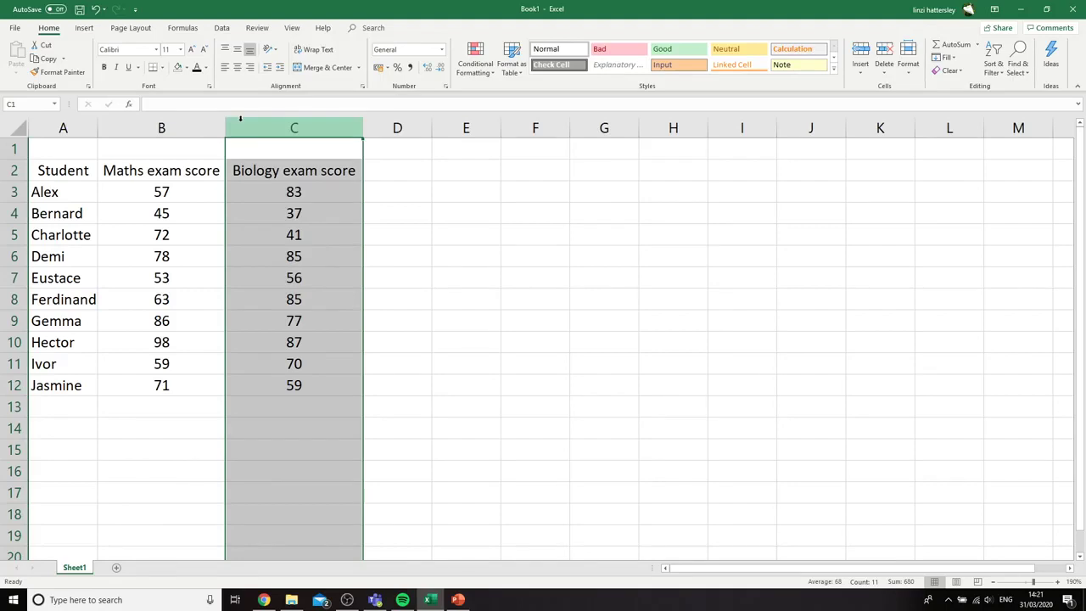
right_click(241, 123)
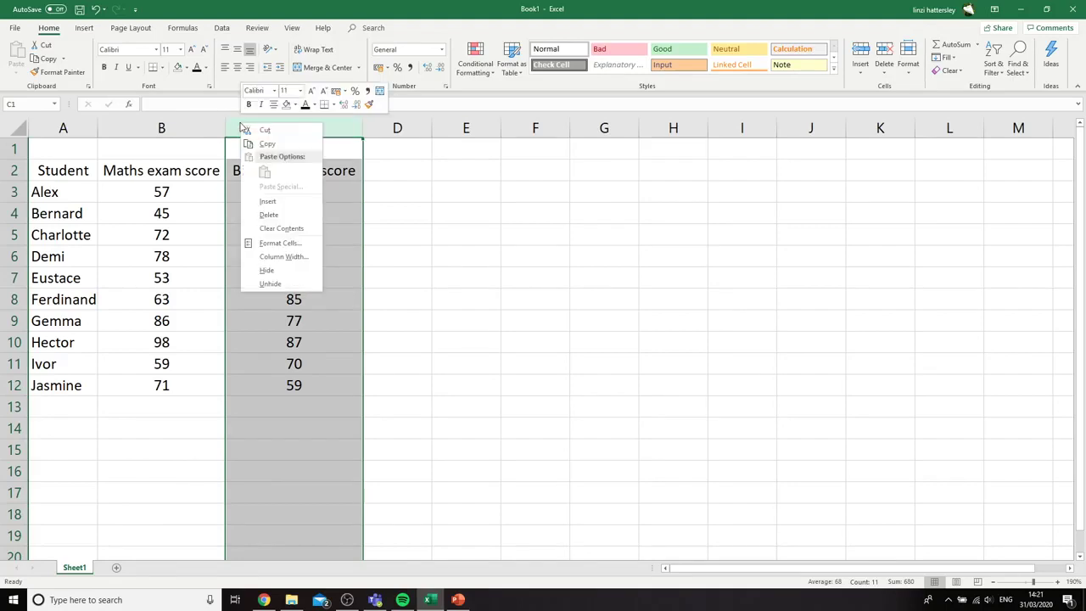
left_click(268, 202)
left_click(357, 127)
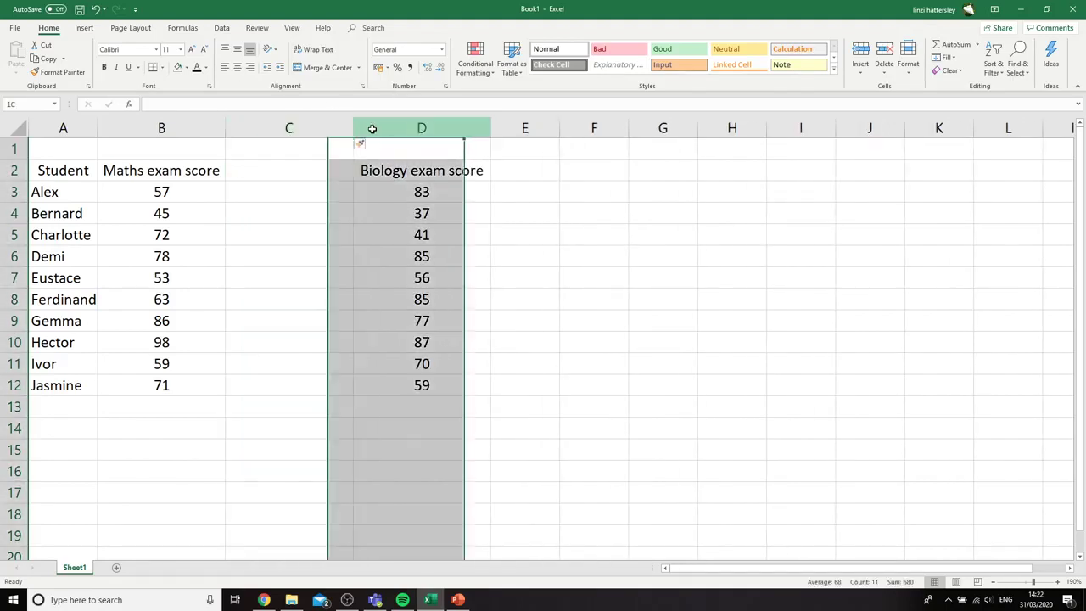
left_click_drag(353, 126, 315, 129)
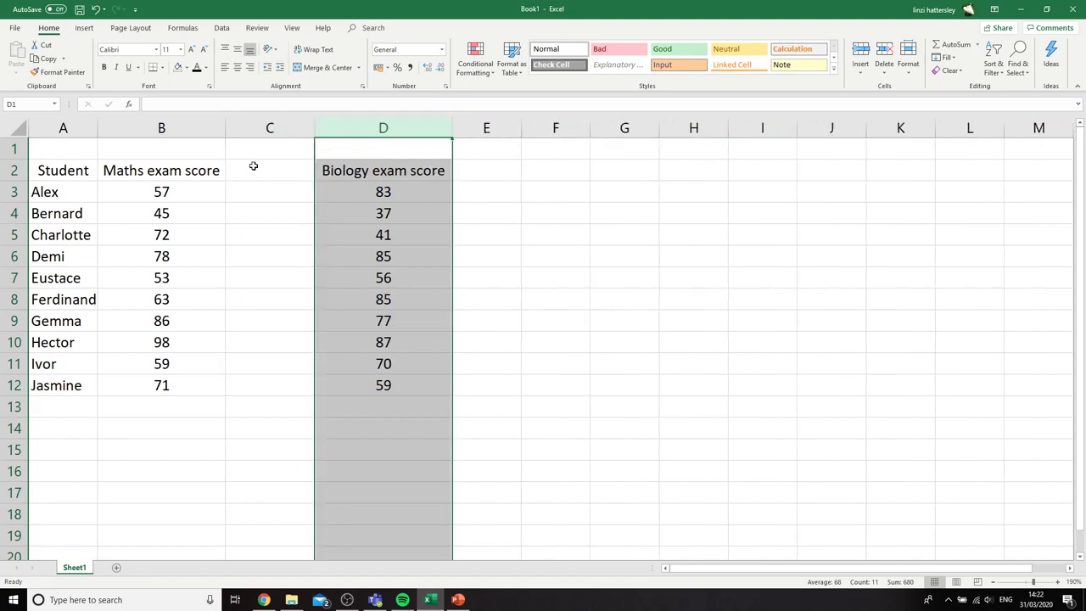
- Enter the heading Rank in C2 for the maths scores and rank in E2 for the biology scores
left_click(264, 174)
type("Rank")
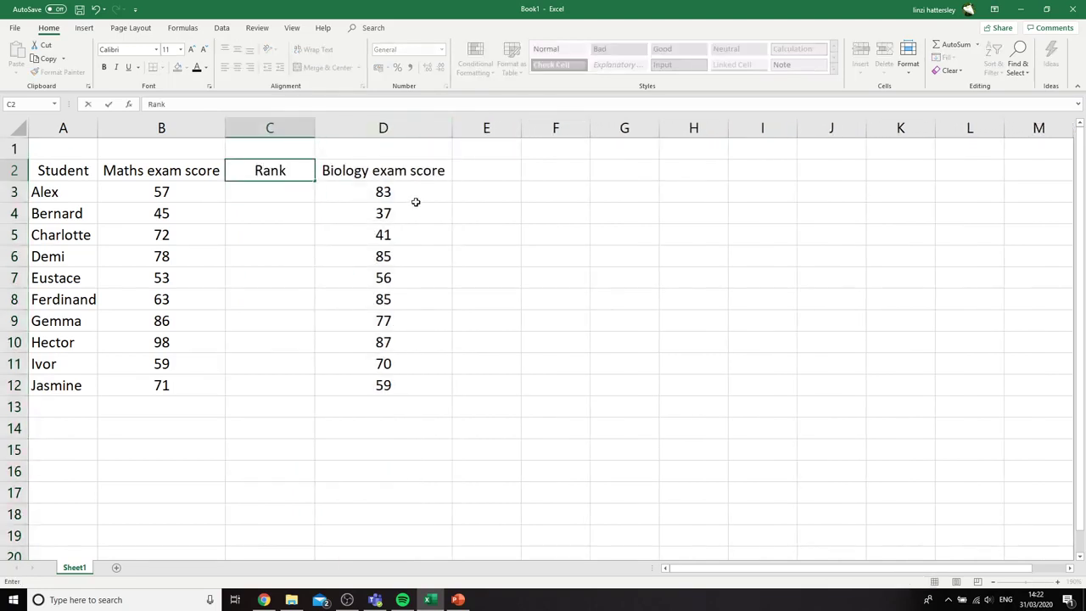
left_click(471, 168)
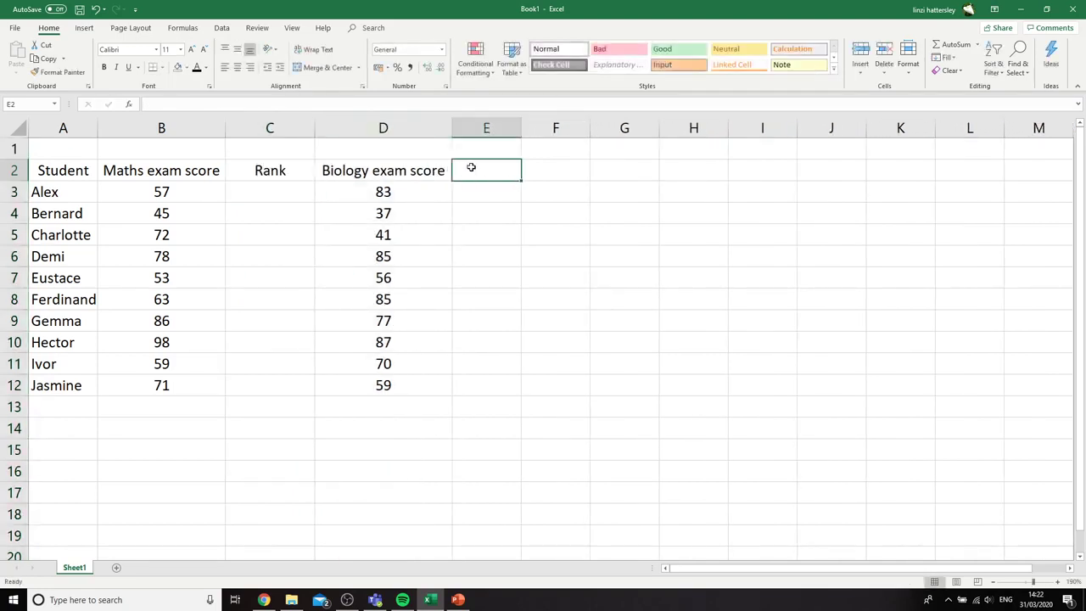
type("rank")
left_click(475, 211)
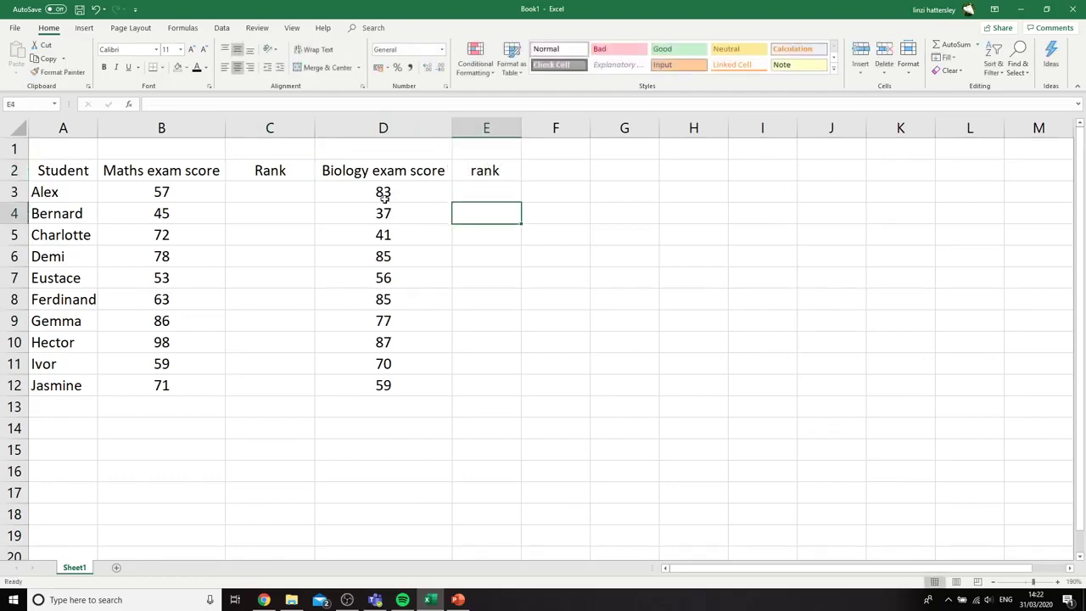
- Capitalise the heading in E2 so that it reads Rank
left_click(458, 167)
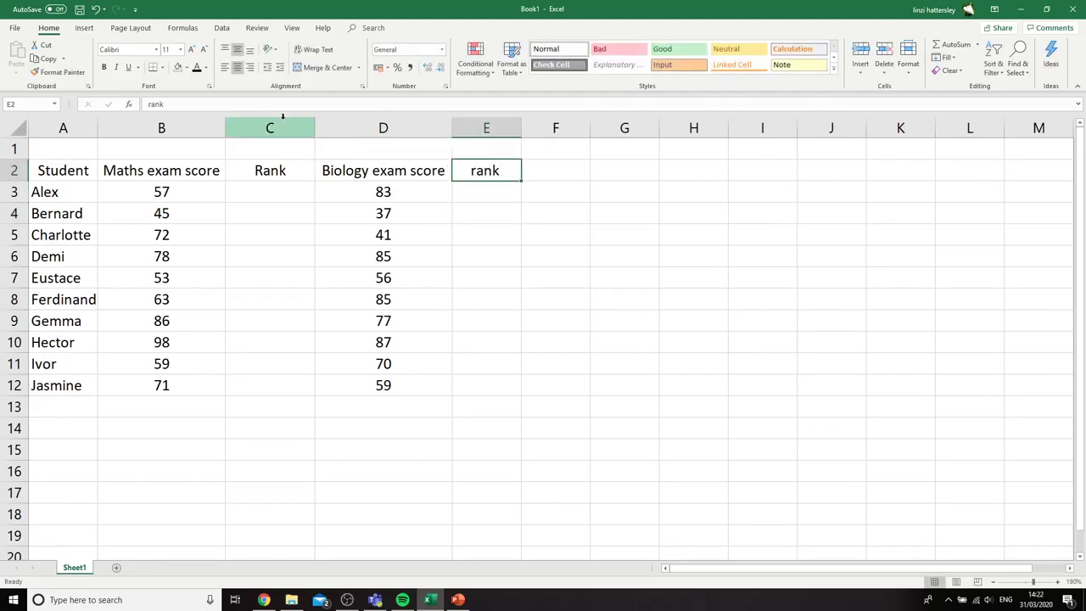
left_click(154, 103)
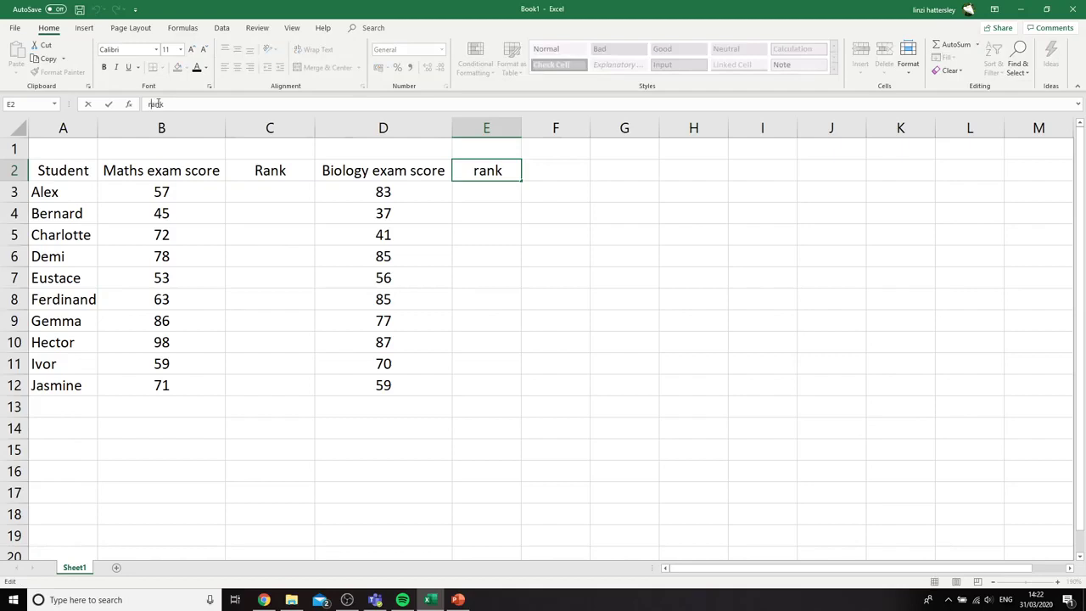
key("BackSpace")
type("R")
- Colour the text of both Rank headings, in C2 and E2, red
mouse_move(280, 169)
left_mouse_down()
mouse_move(280, 211)
mouse_move(276, 174)
left_mouse_up()
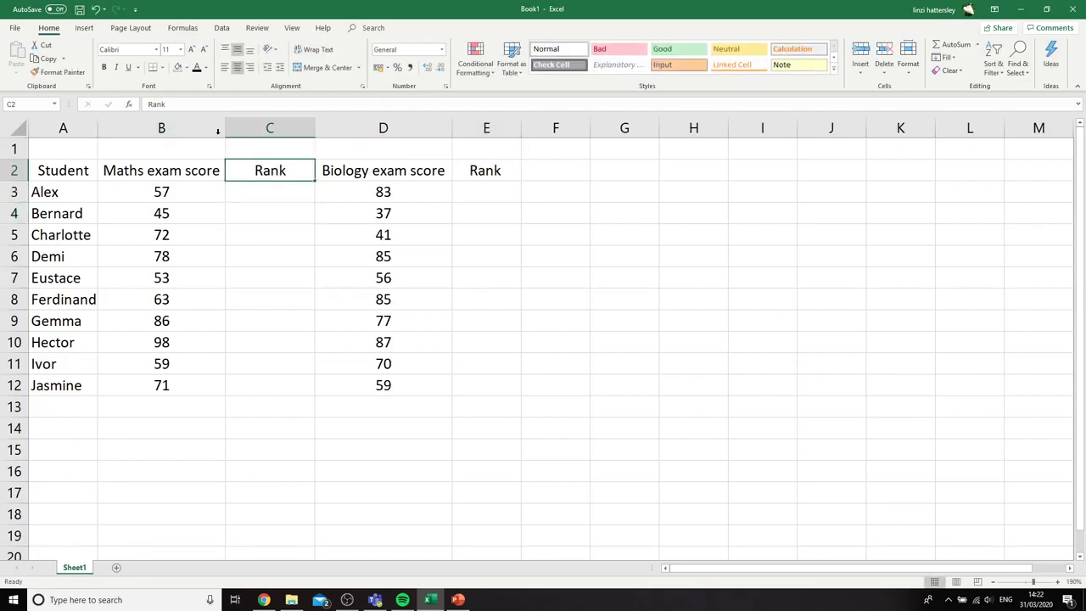
left_click(205, 68)
left_click(200, 173)
left_click(470, 169)
left_click(196, 67)
left_click(275, 185)
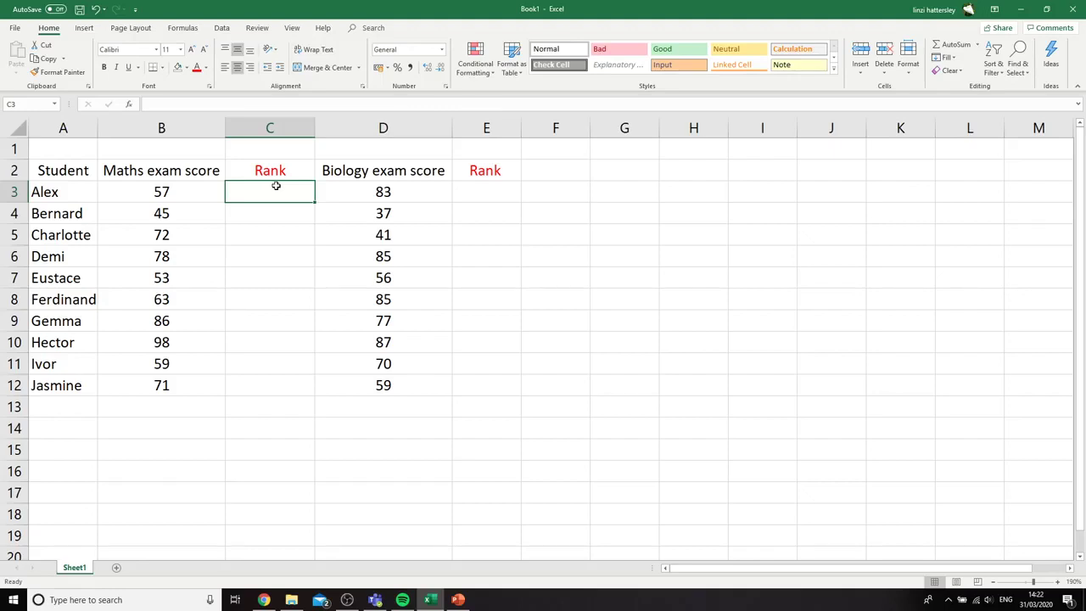
- Count the students listed in A3:A12 to establish how many ranks are needed
left_click(56, 192)
left_click(54, 215)
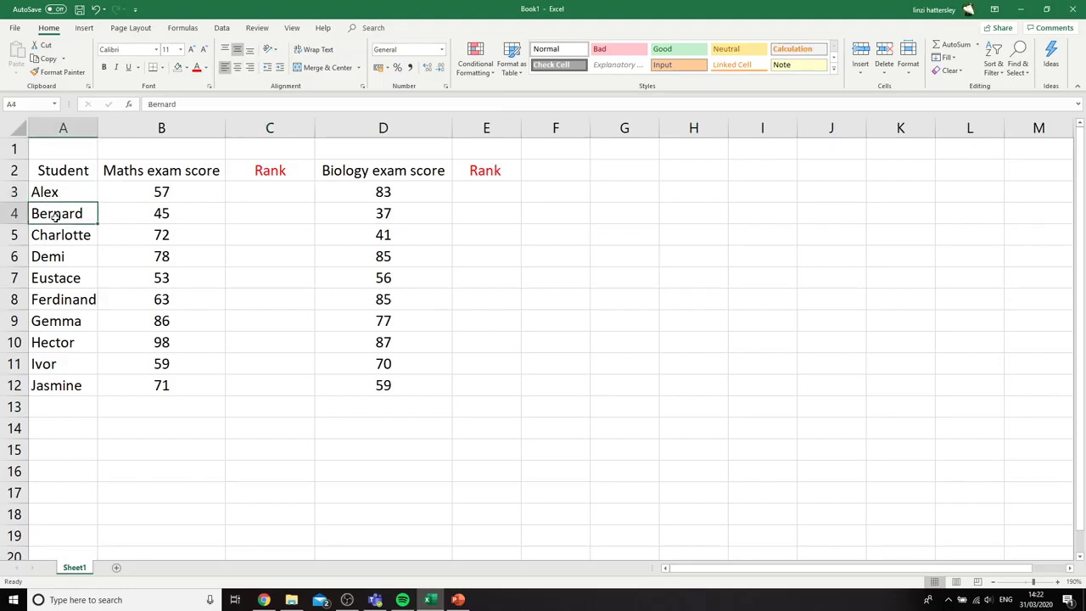
left_click(51, 238)
left_click(47, 256)
left_click(48, 277)
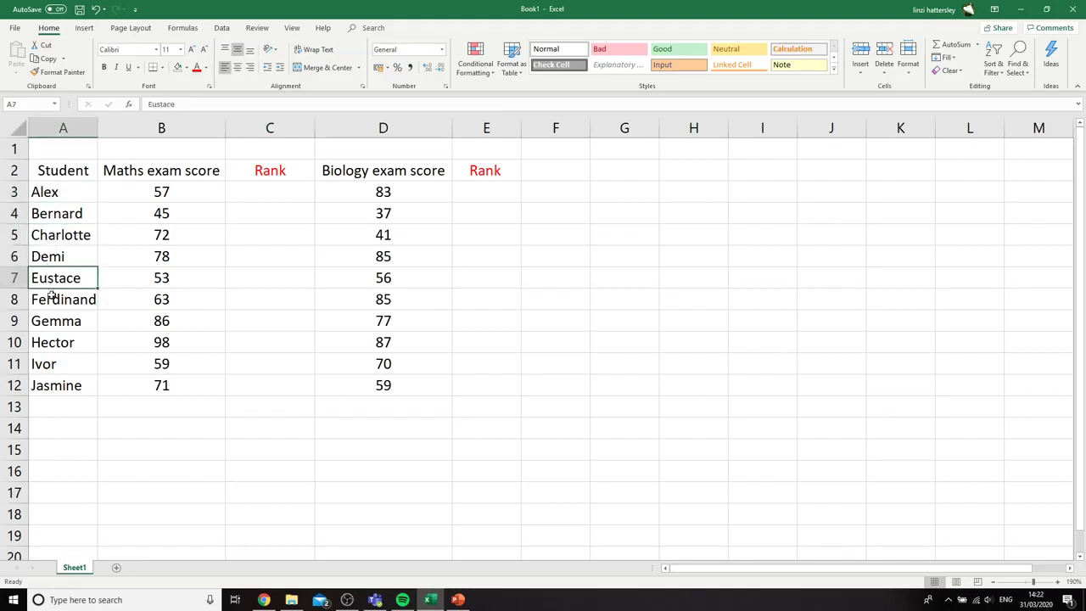
left_click(51, 298)
left_click(51, 321)
left_click(52, 345)
left_click(52, 365)
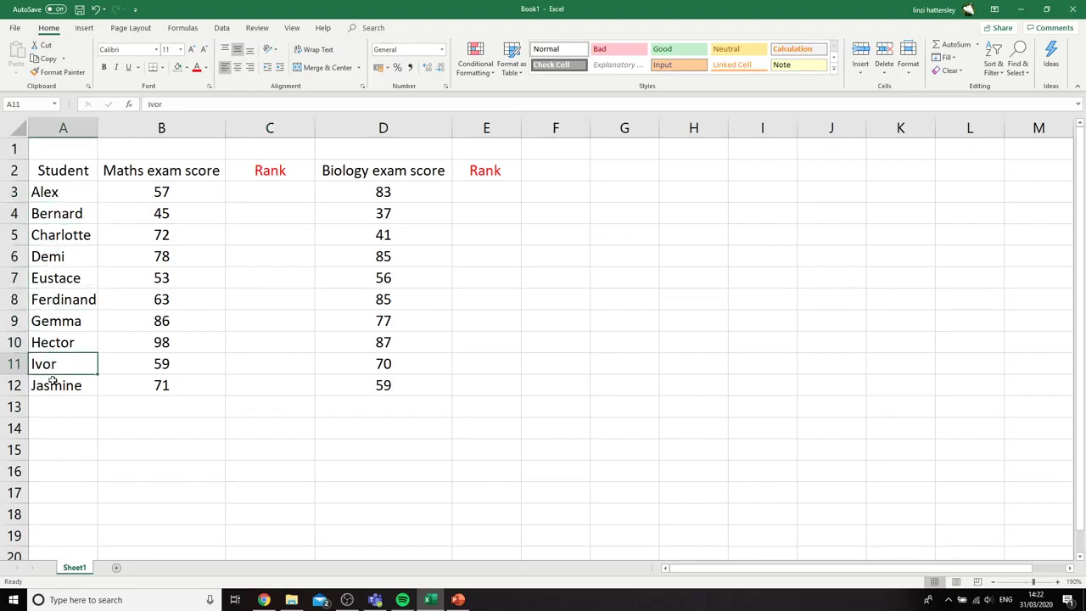
left_click(54, 386)
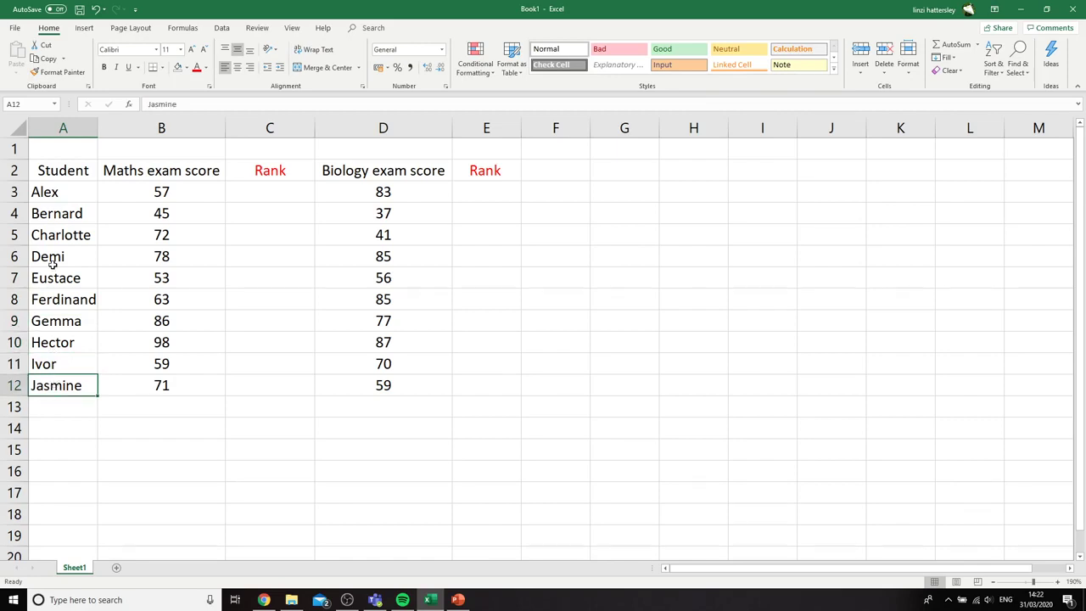
left_click_drag(54, 192, 50, 385)
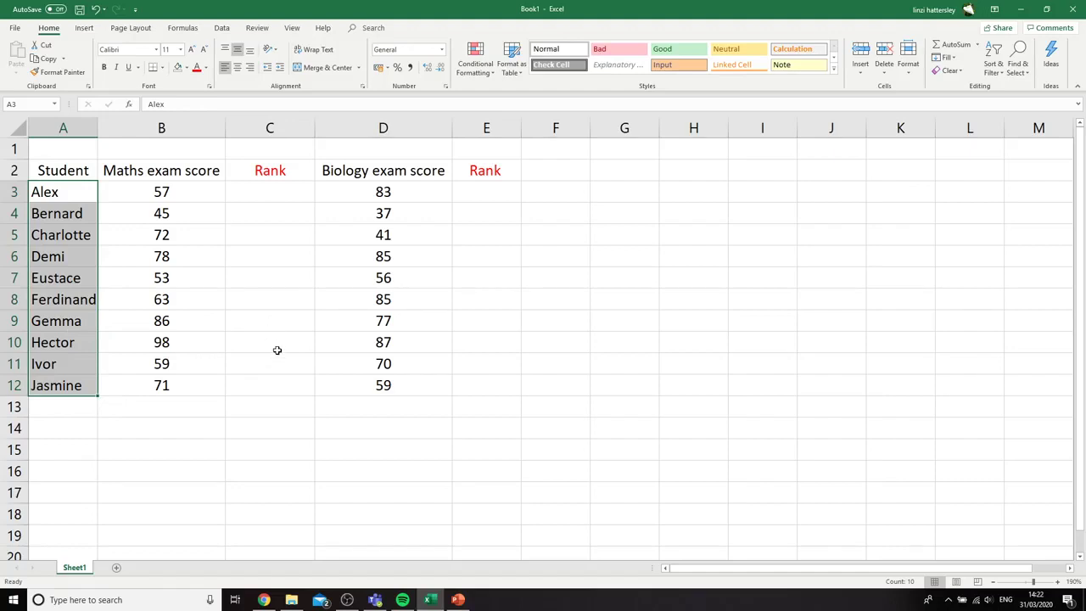
left_click(144, 427)
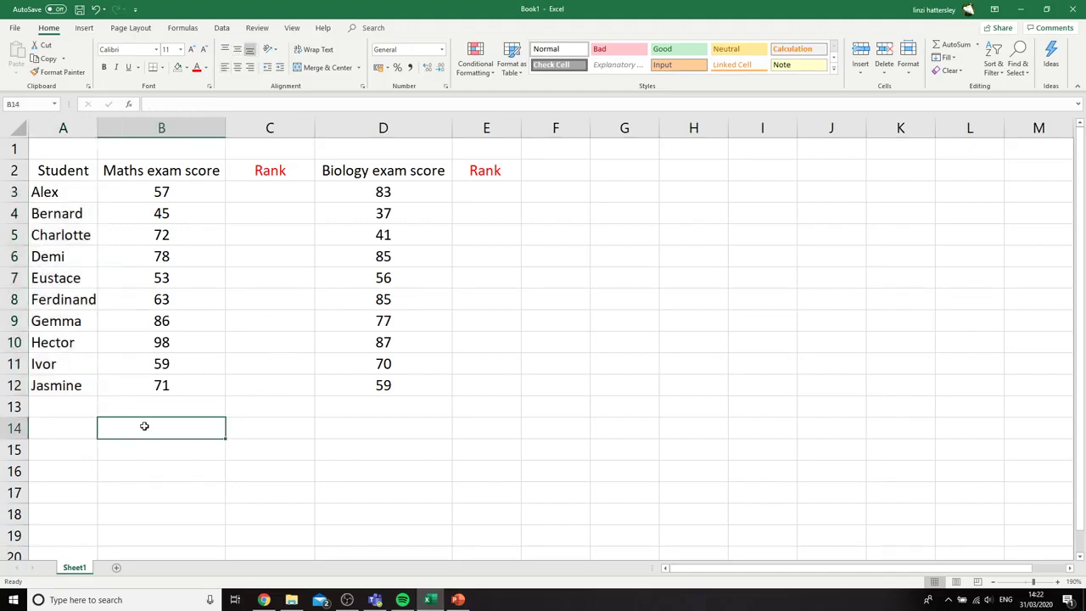
left_click(81, 433)
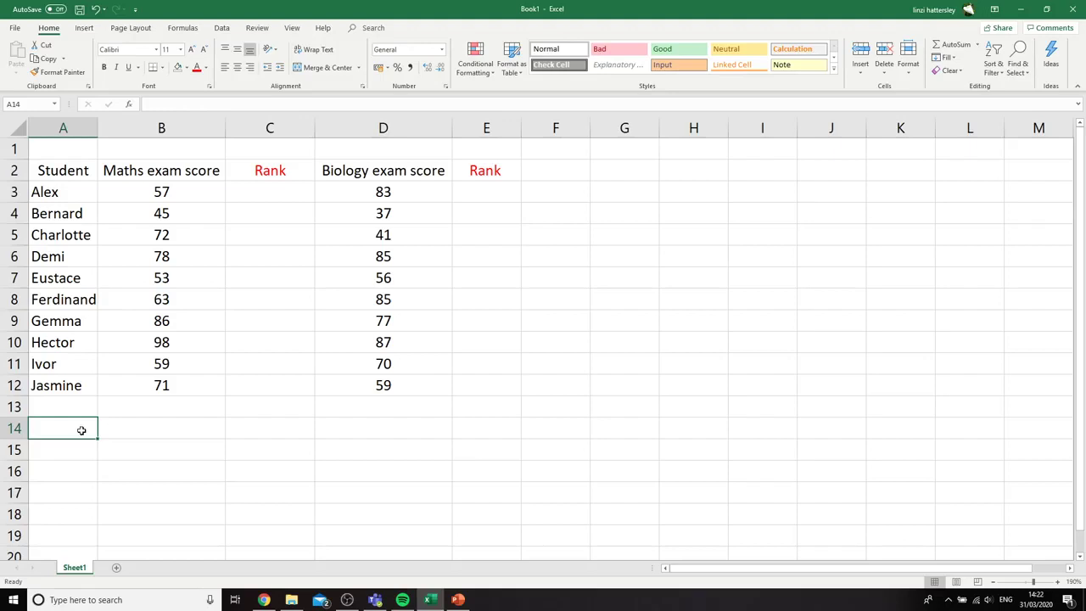
- Enter rank 10 in C10 for the highest maths exam score
left_click(253, 338)
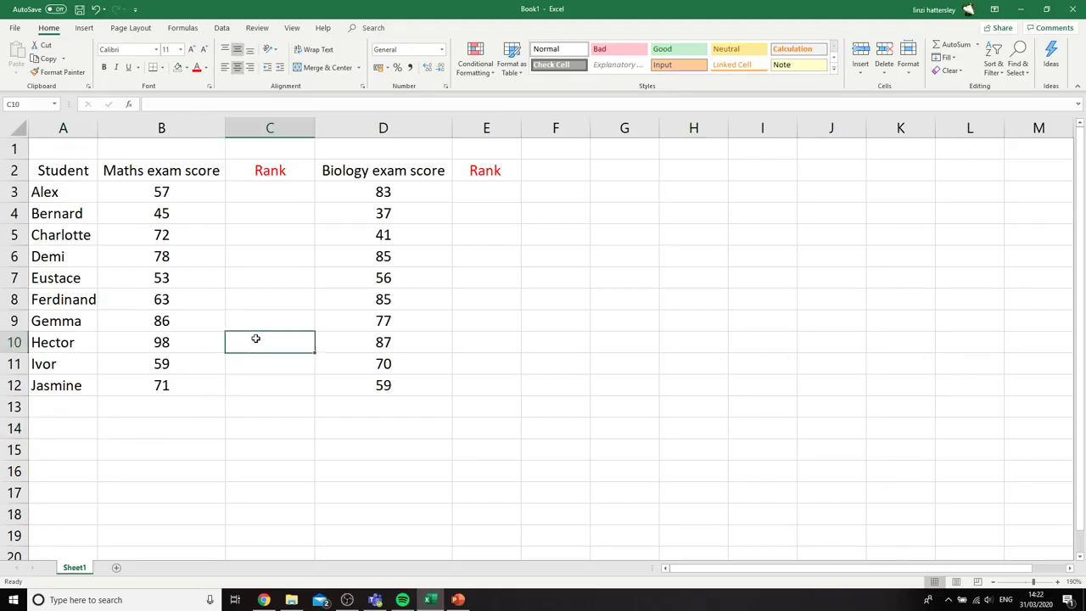
type("10")
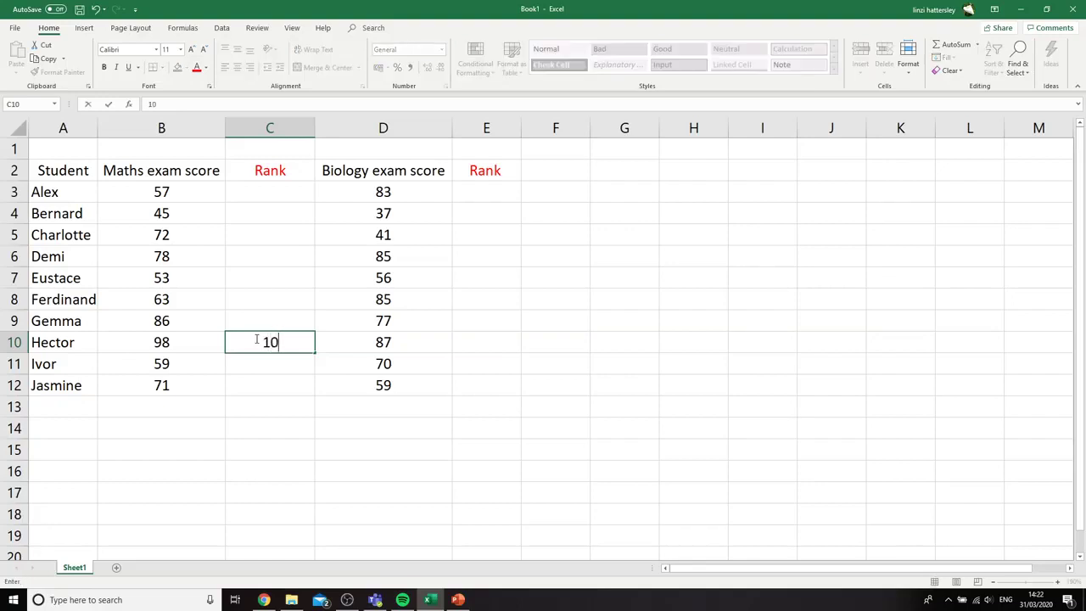
left_click(181, 342)
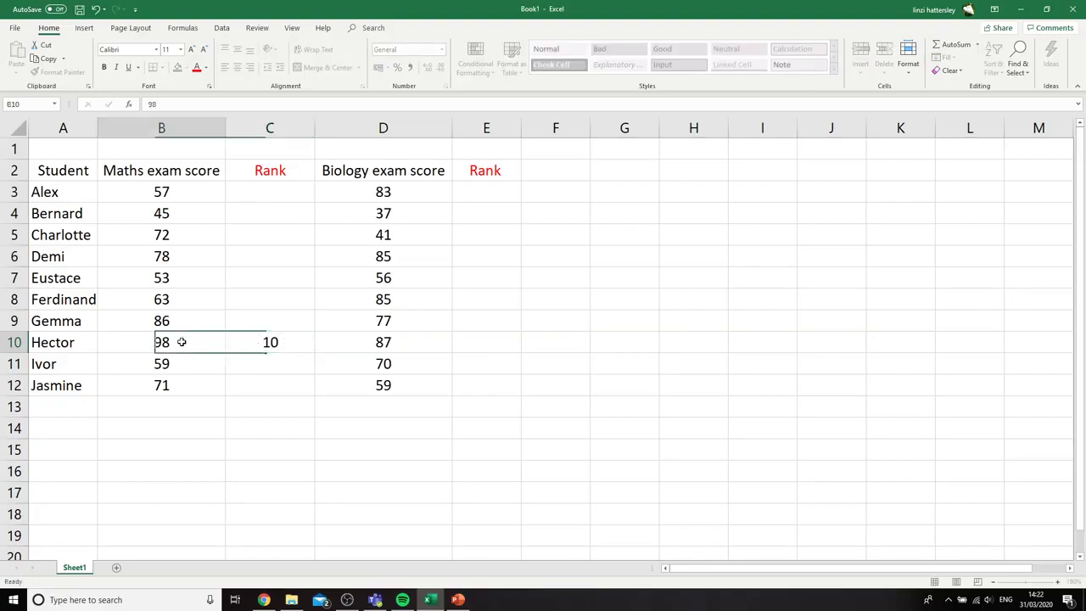
left_click(280, 342)
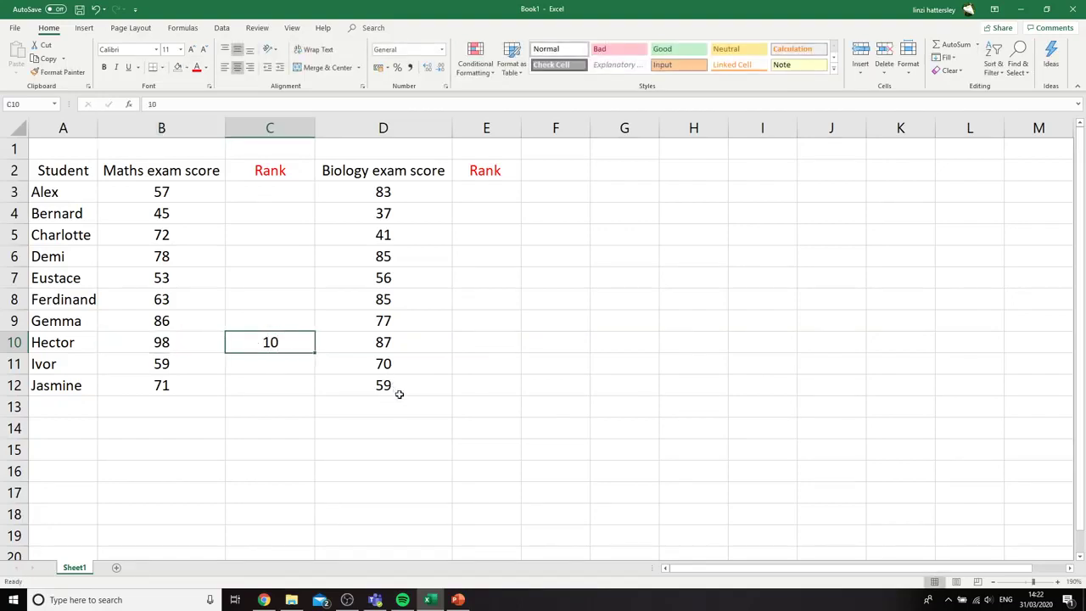
left_click_drag(180, 171, 274, 409)
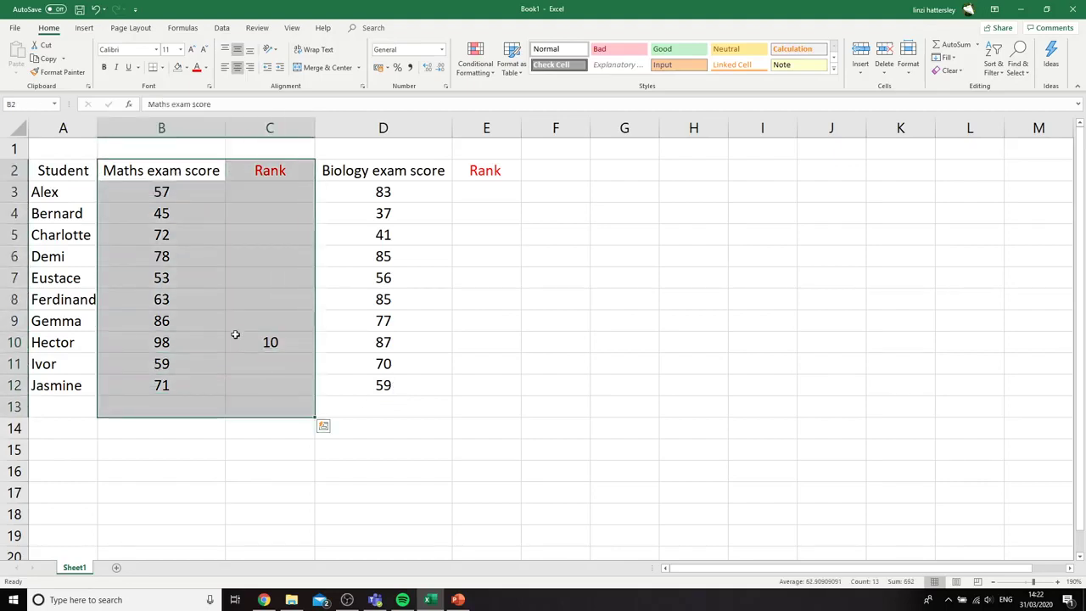
- Enter rank 1 in C4 for the lowest maths exam score
left_click(197, 241)
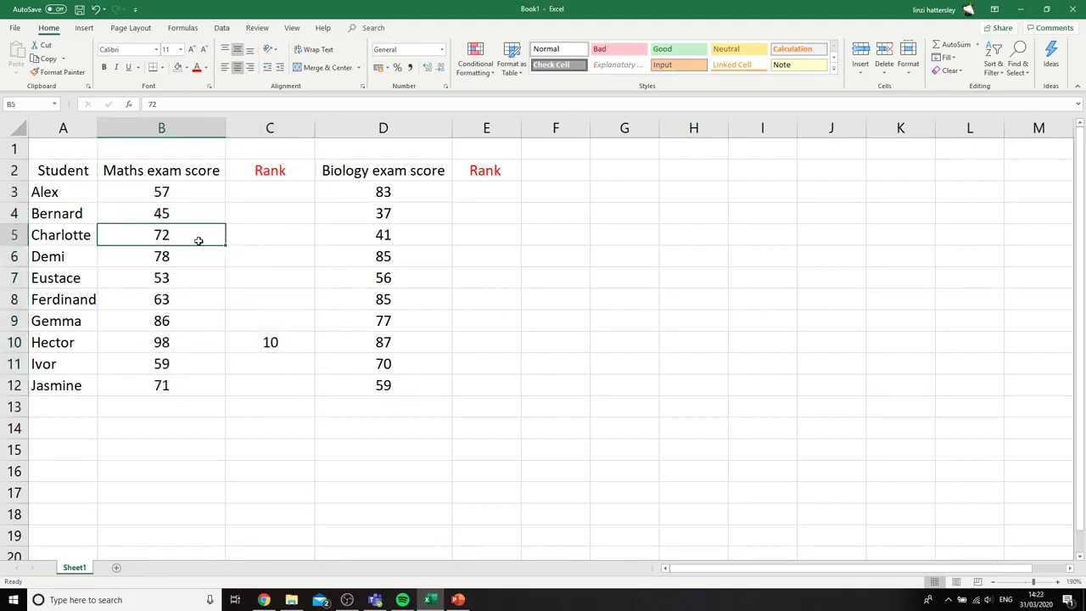
left_click(197, 209)
left_click(266, 215)
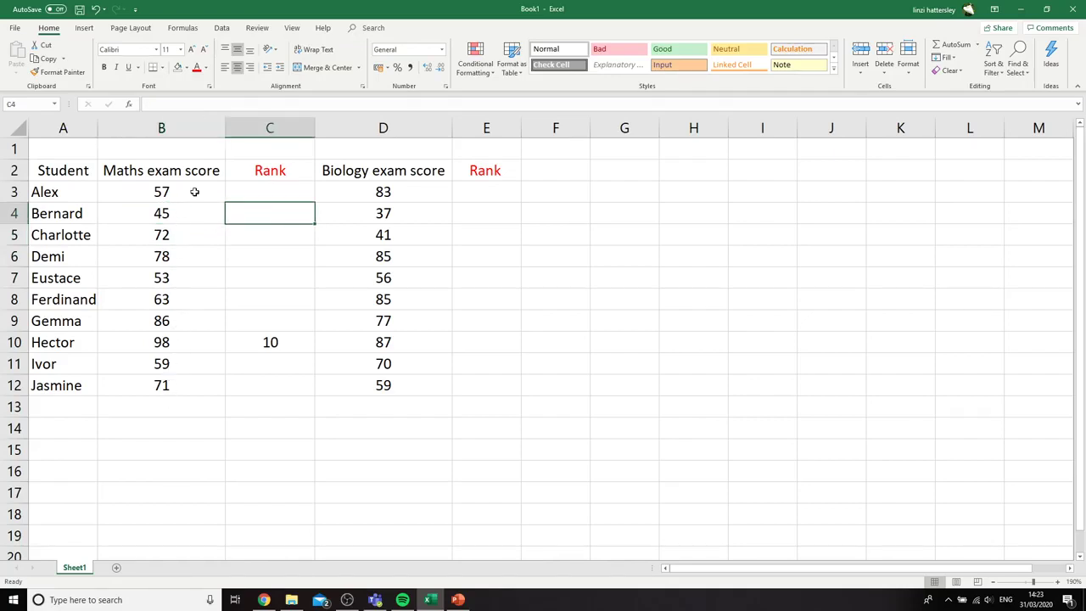
type("1")
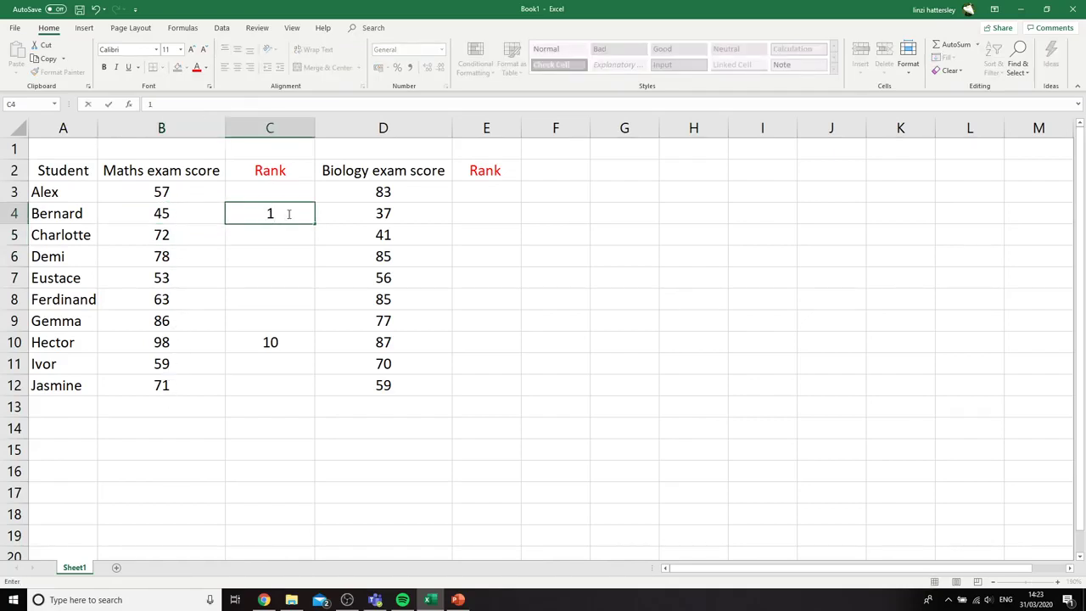
left_click(286, 256)
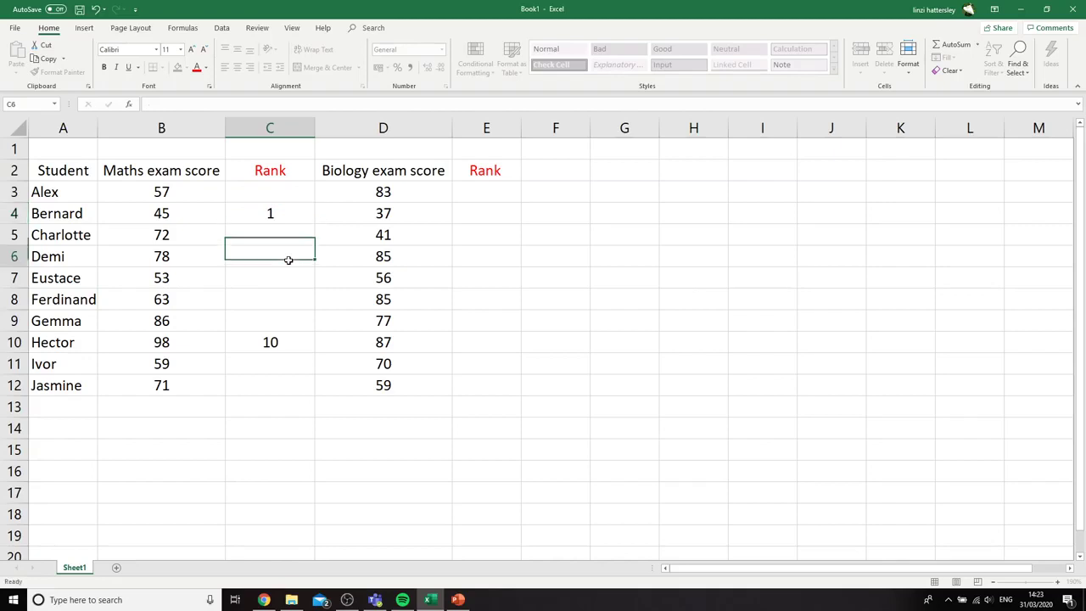
- Enter rank 9 in C9 for the second-highest maths exam score
left_click(270, 348)
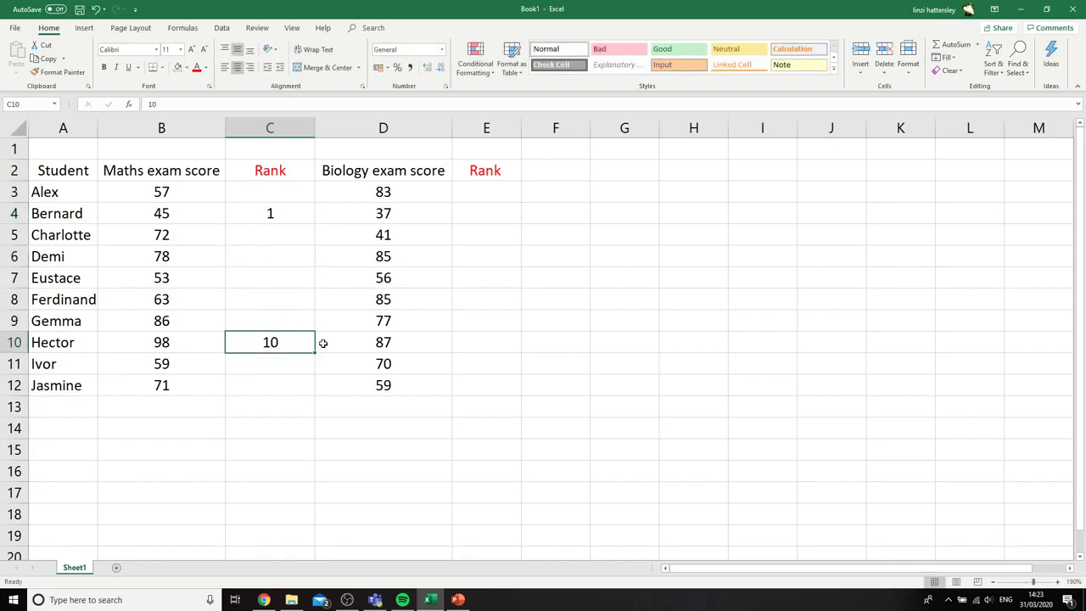
left_click(281, 320)
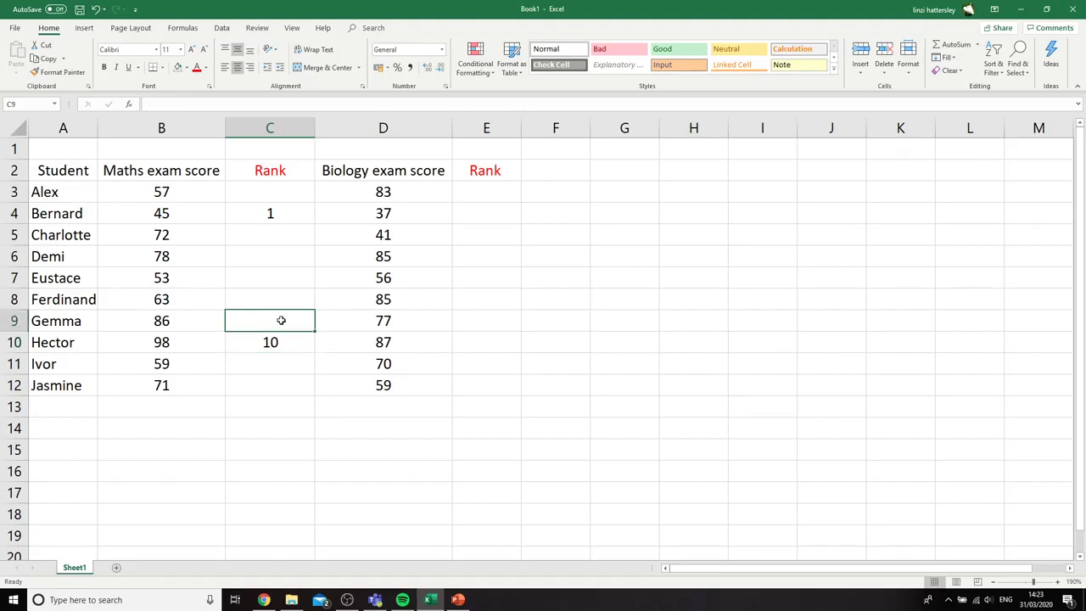
type("9")
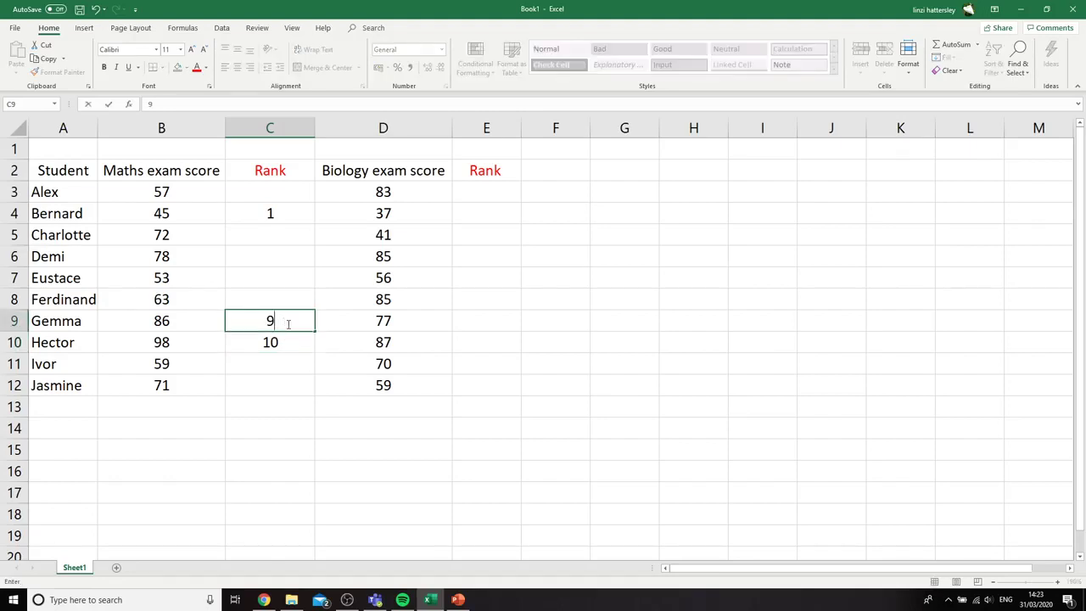
left_click(457, 604)
left_click_drag(689, 10, 1085, 10)
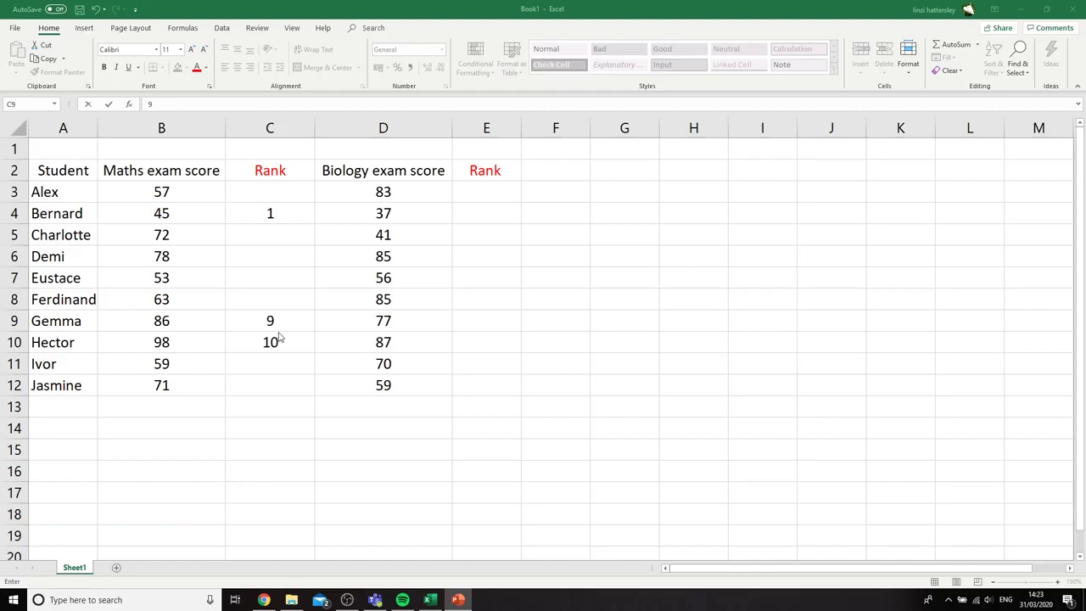
- Enter rank 4 in C11 and rank 6 in C12 for the last two maths exam scores
left_click(266, 360)
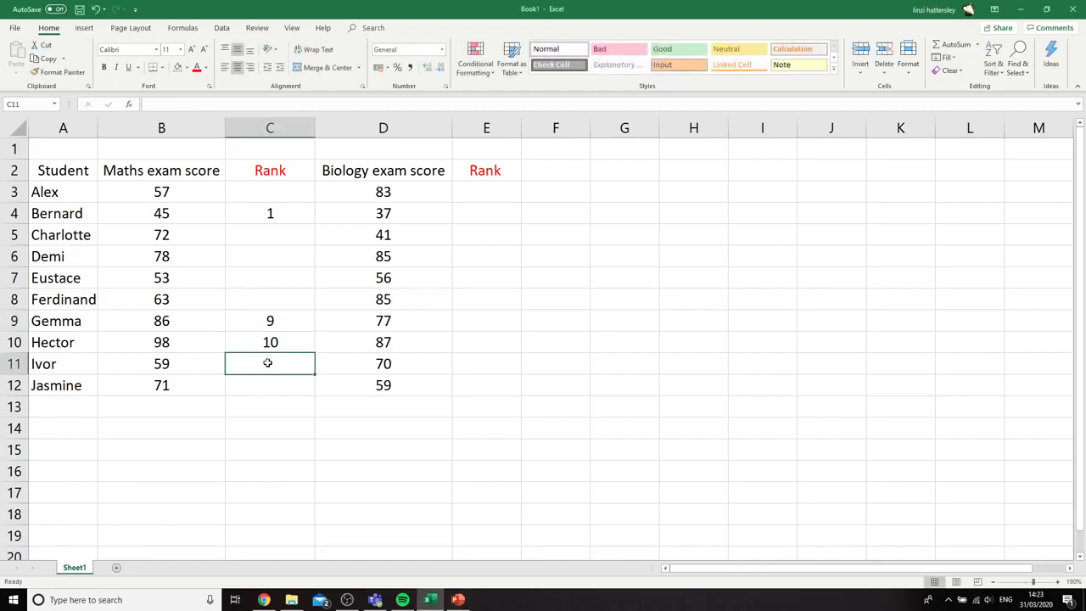
type("4")
key("Return")
type("6")
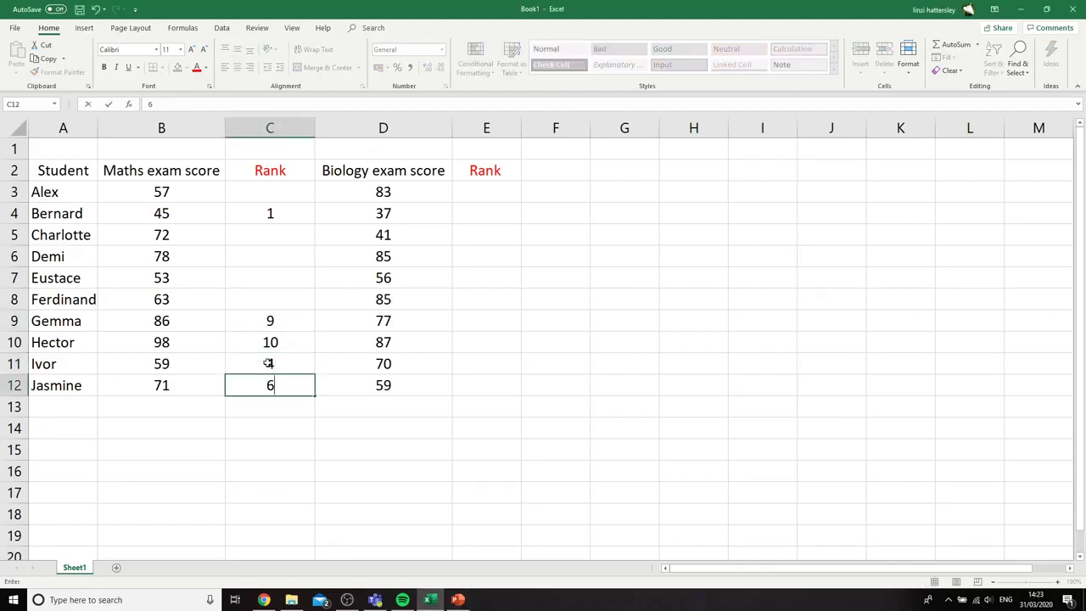
key("Up")
- Enter rank 5 in C8 and rank 2 in C7 for the corresponding maths exam scores
key("Up")
key("Up")
key("Up")
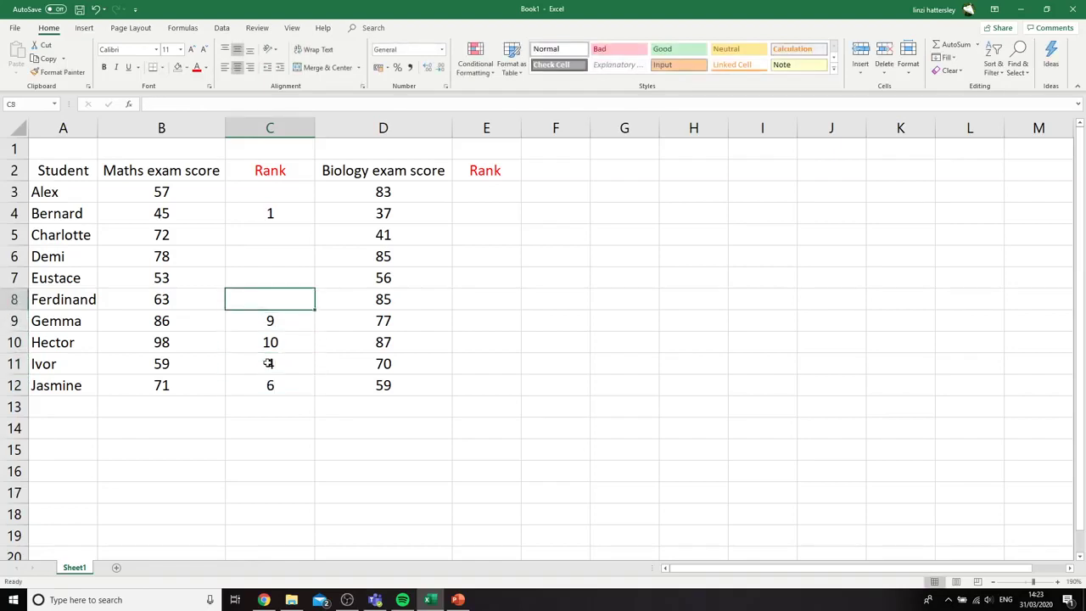
type("5")
key("Return")
key("Up")
key("Up")
type("2")
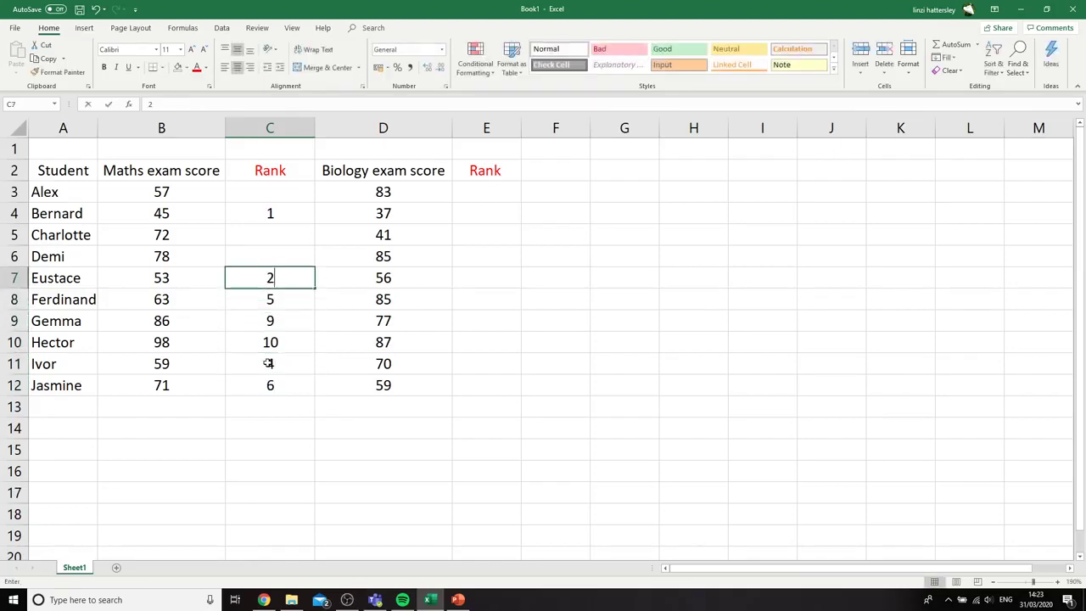
key("Up")
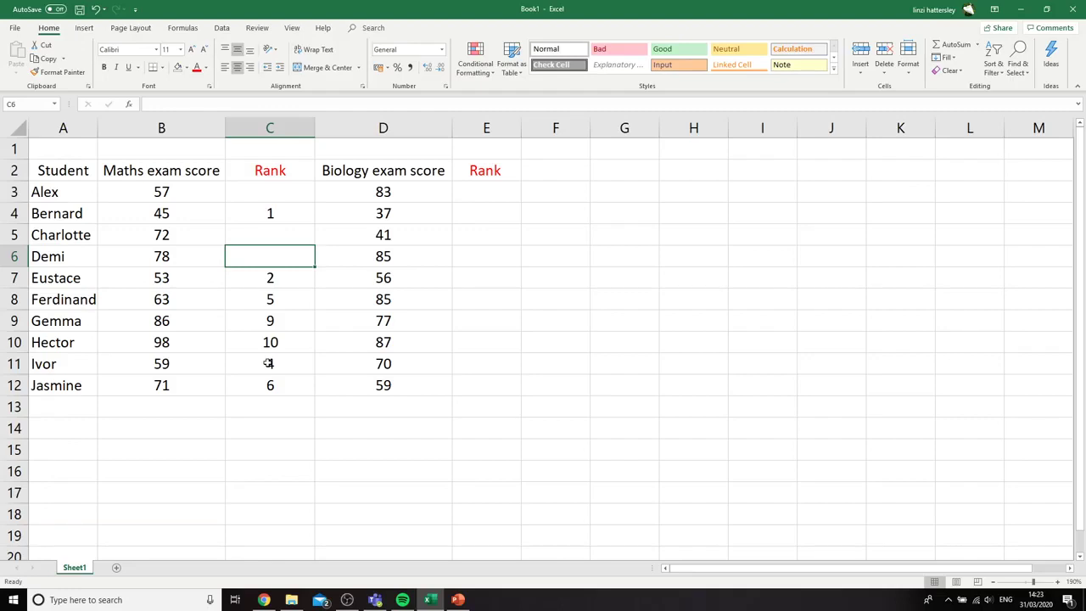
- Complete the maths ranking with rank 8 in C6, 7 in C5 and 3 in C3
type("8")
key("Up")
type("7")
key("Up")
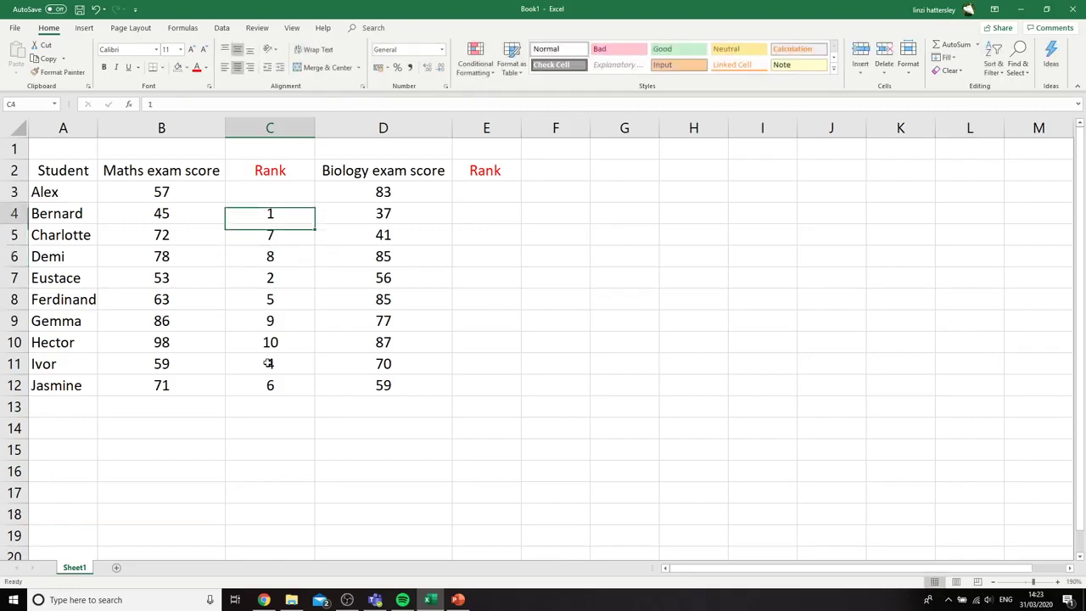
key("Up")
type("3")
key("Right")
- Enter rank 10 in E10 for the highest biology exam score
key("Right")
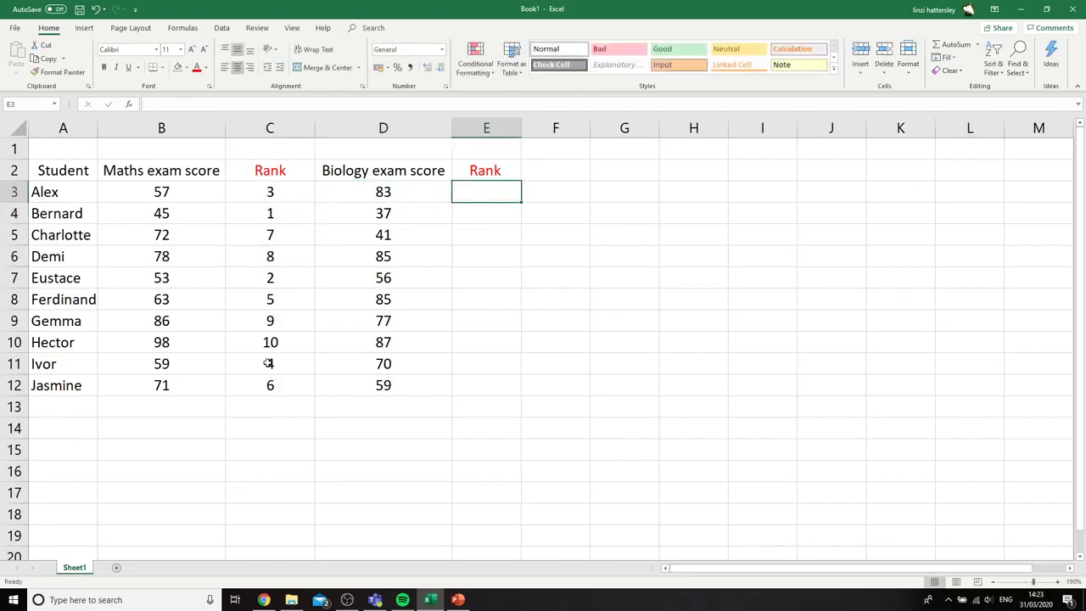
key("Down")
key("Down")
key("Down")
key("Down")
key("Down")
key("Down")
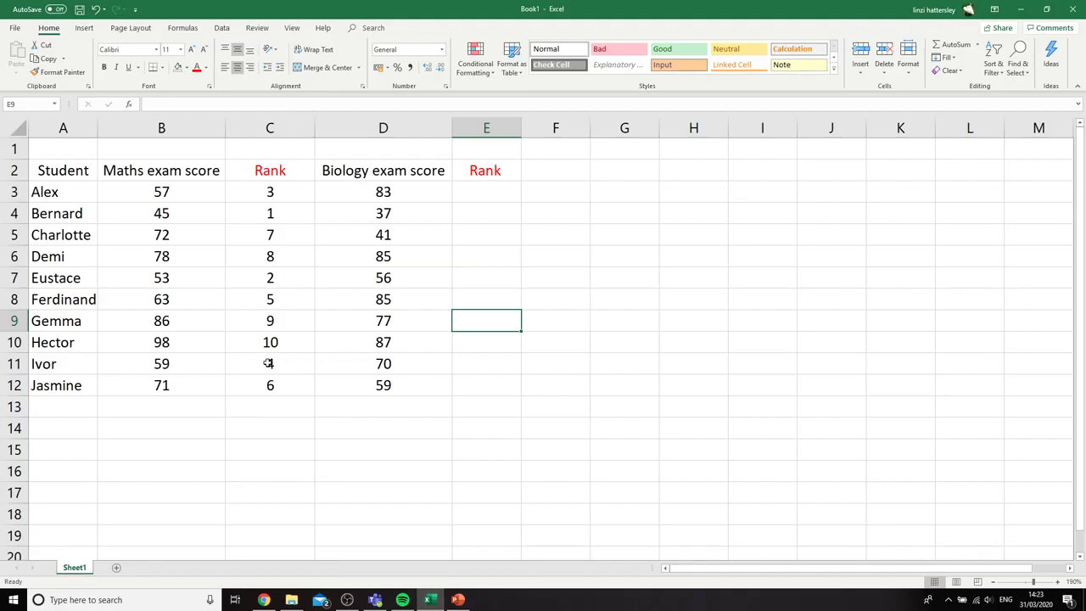
key("Down")
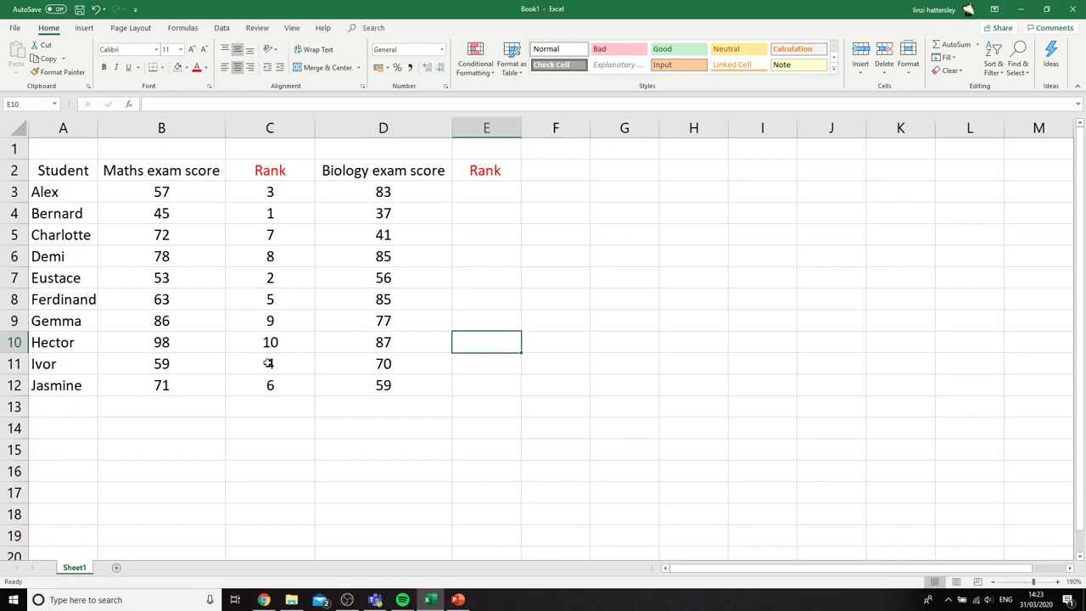
type("10")
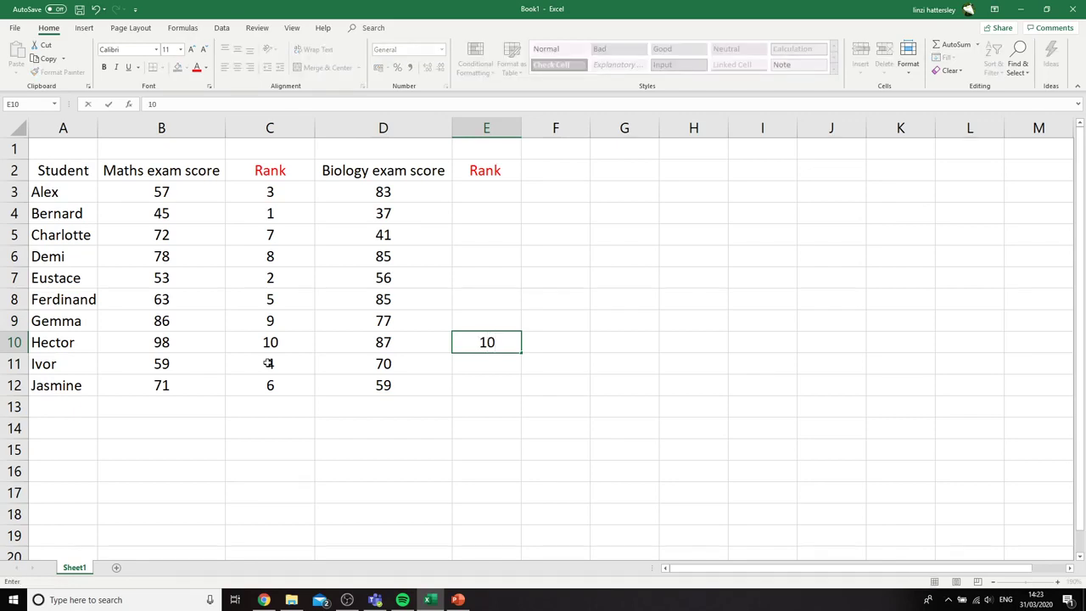
- Enter rank 1 in E4 for the lowest biology exam score
left_click(502, 209)
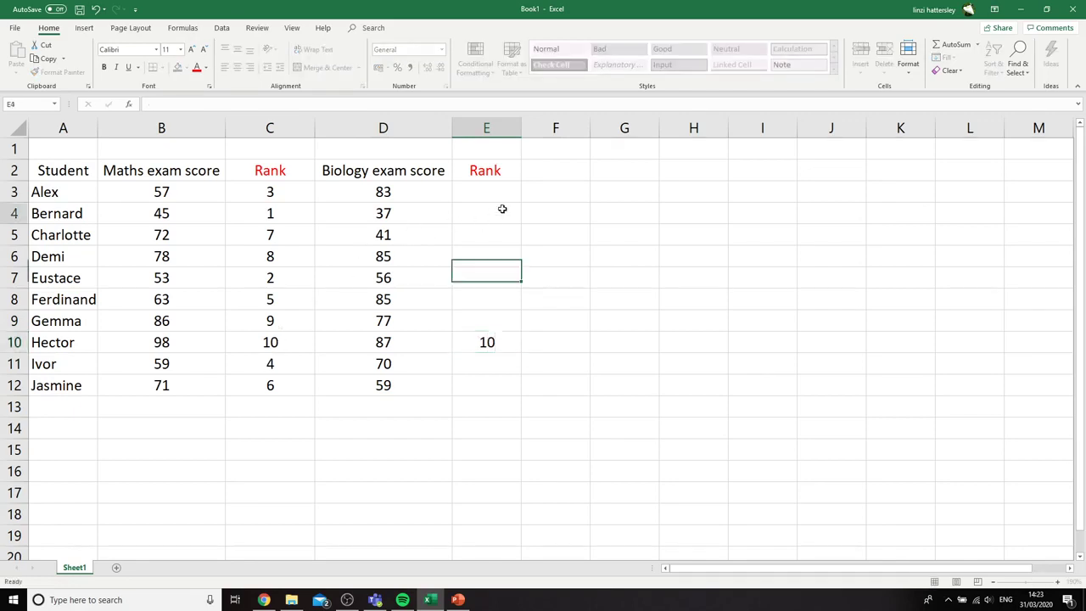
type("1")
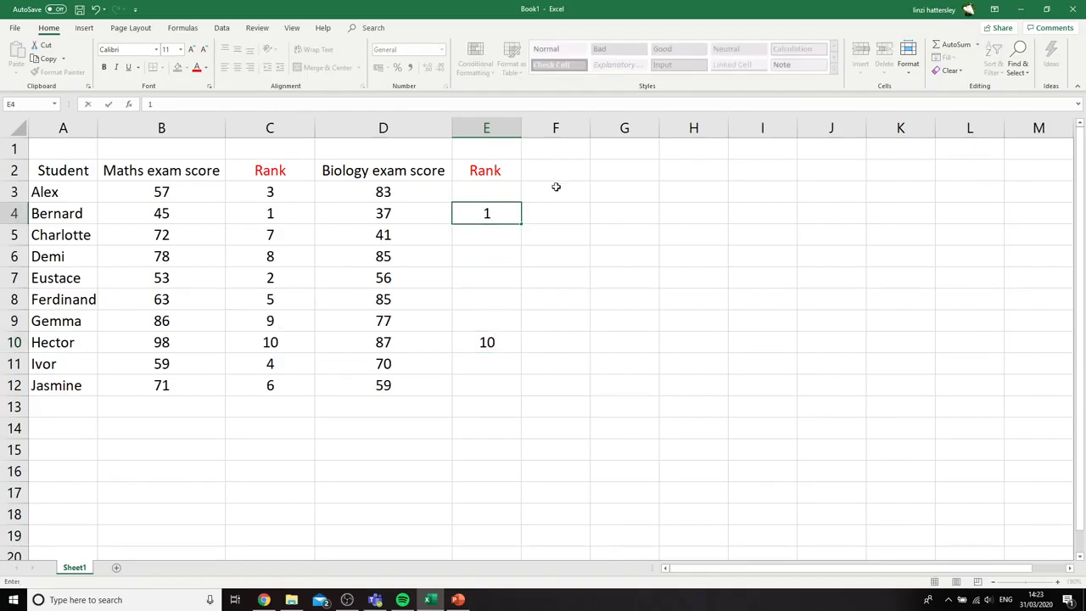
left_click(566, 295)
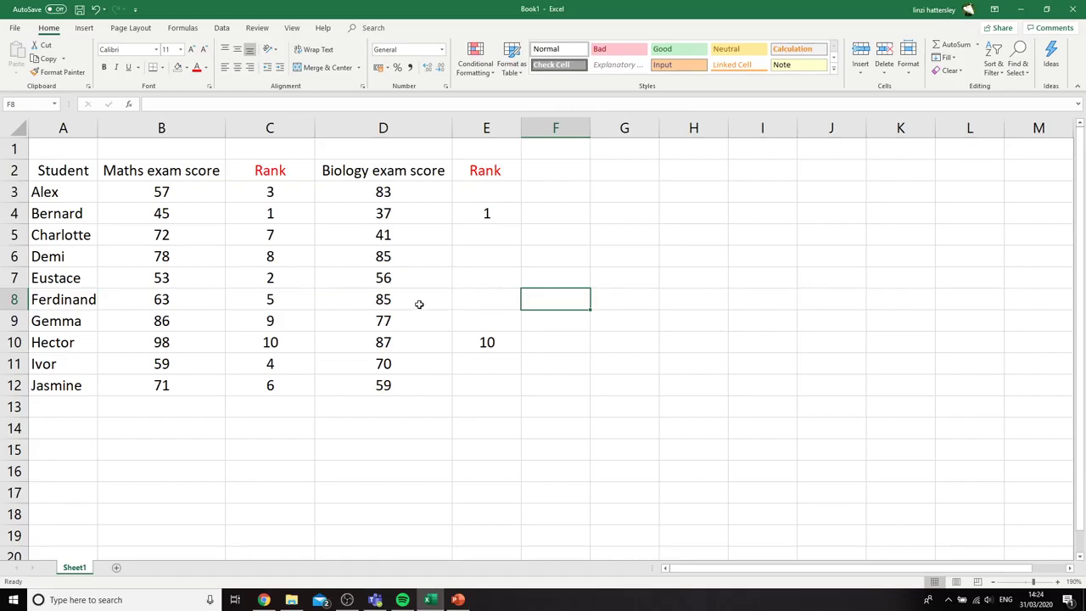
- Highlight the two tied biology scores of 85, in D8 and D6, with a gold fill
left_click(419, 304)
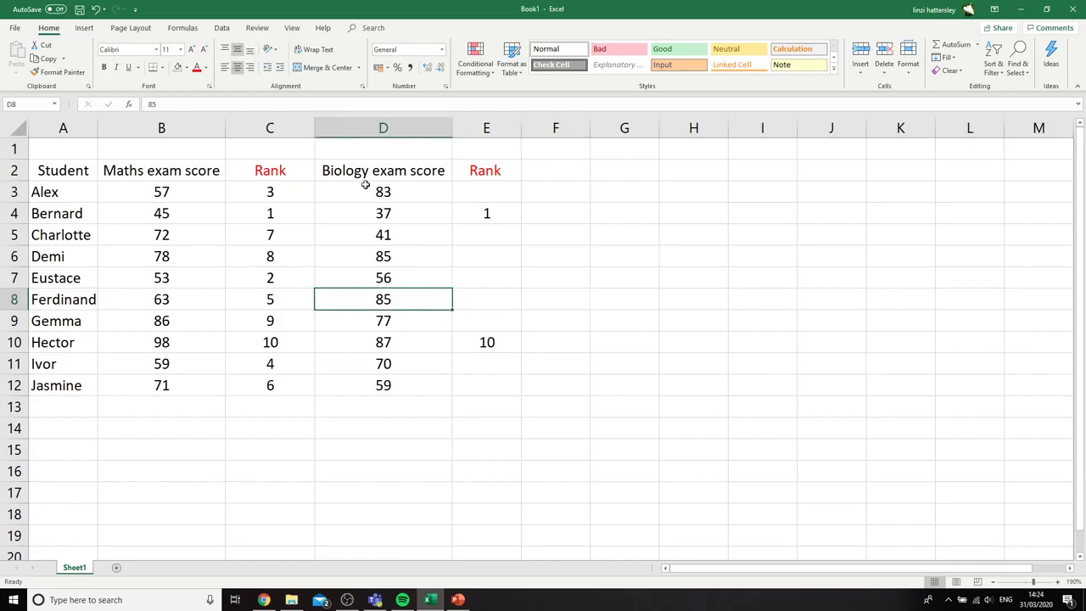
left_click(188, 69)
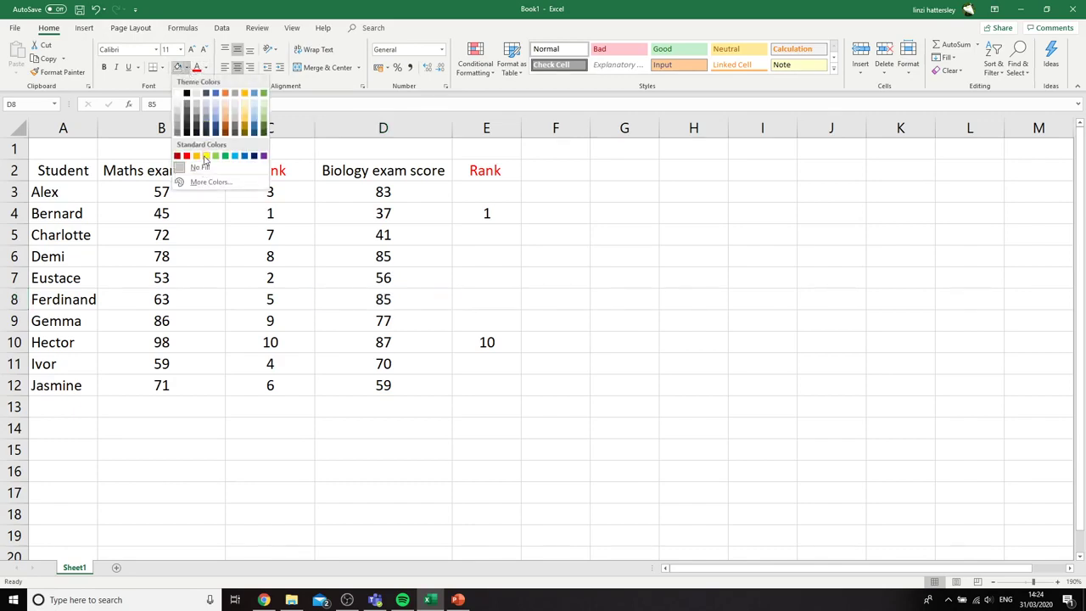
left_click(244, 94)
left_click(384, 254)
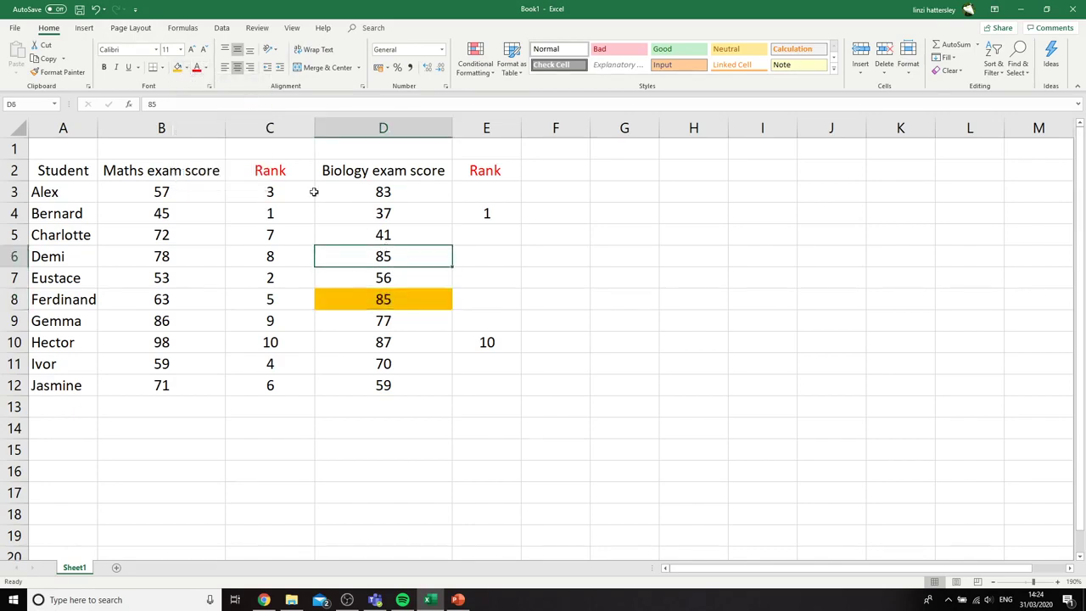
left_click(179, 70)
left_click(524, 283)
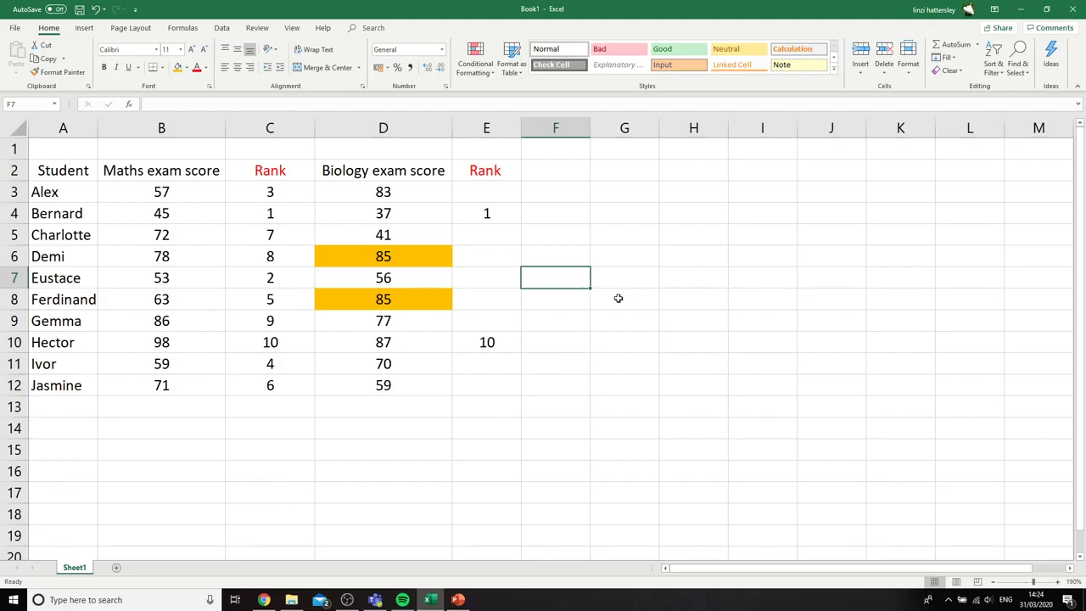
- Enter ranks 9 in E6 and 8 in E8 beside the two tied biology scores
left_click(466, 255)
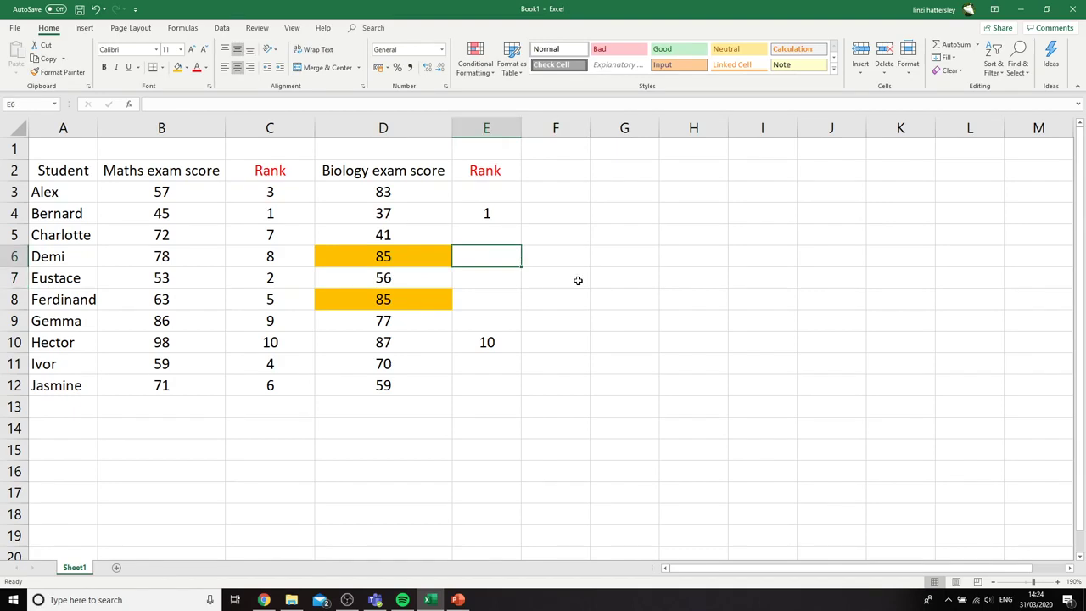
type("9")
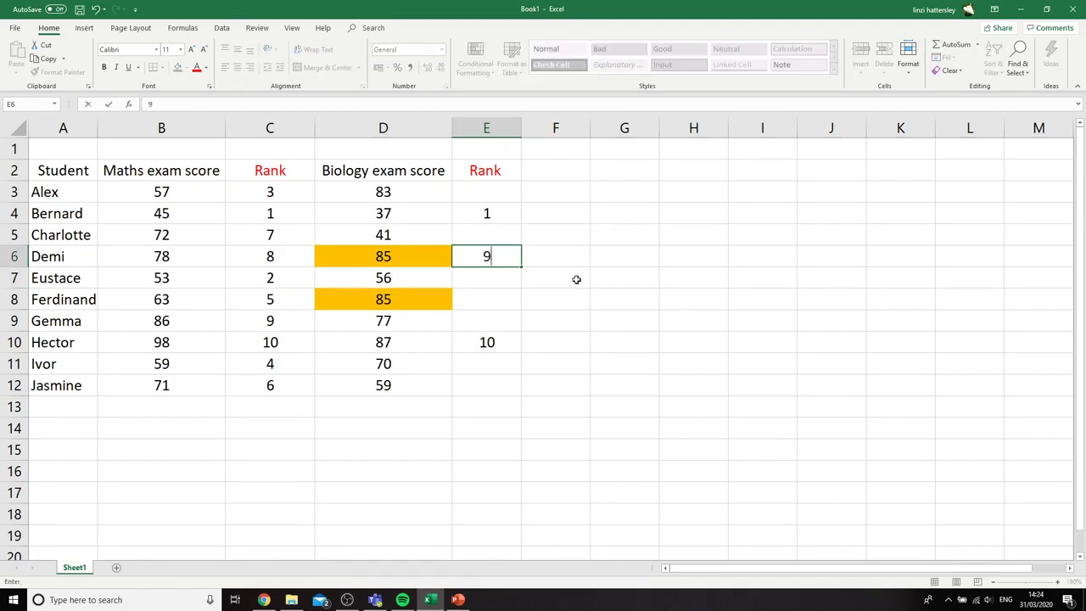
key("Return")
key("Return")
type("8")
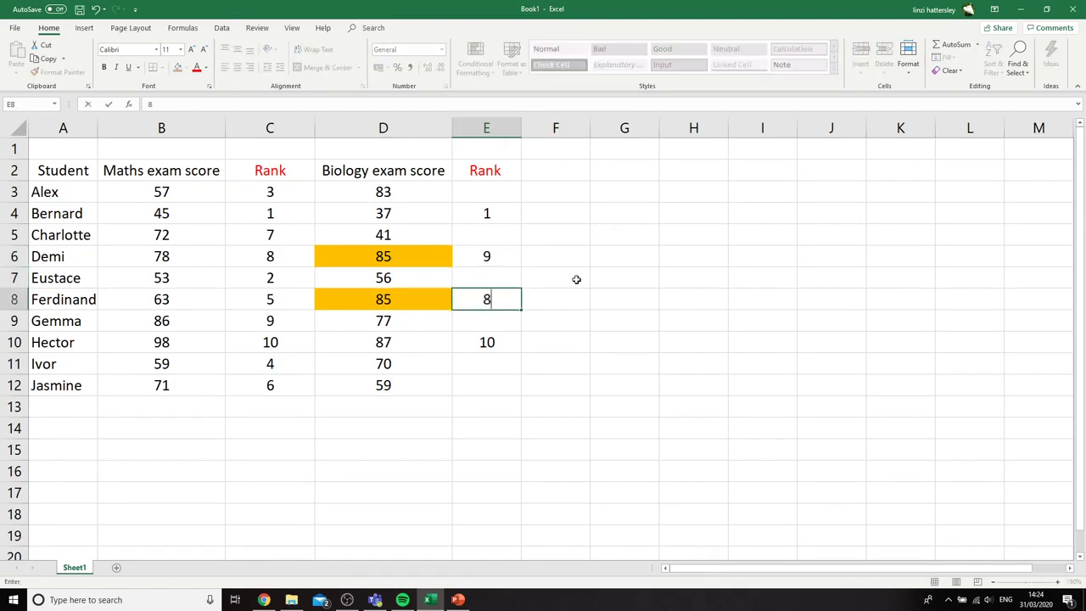
key("Up")
- Compare the ranks in E6 and E8 to work out the average rank for the tied biology scores
key("Up")
key("Down")
key("Down")
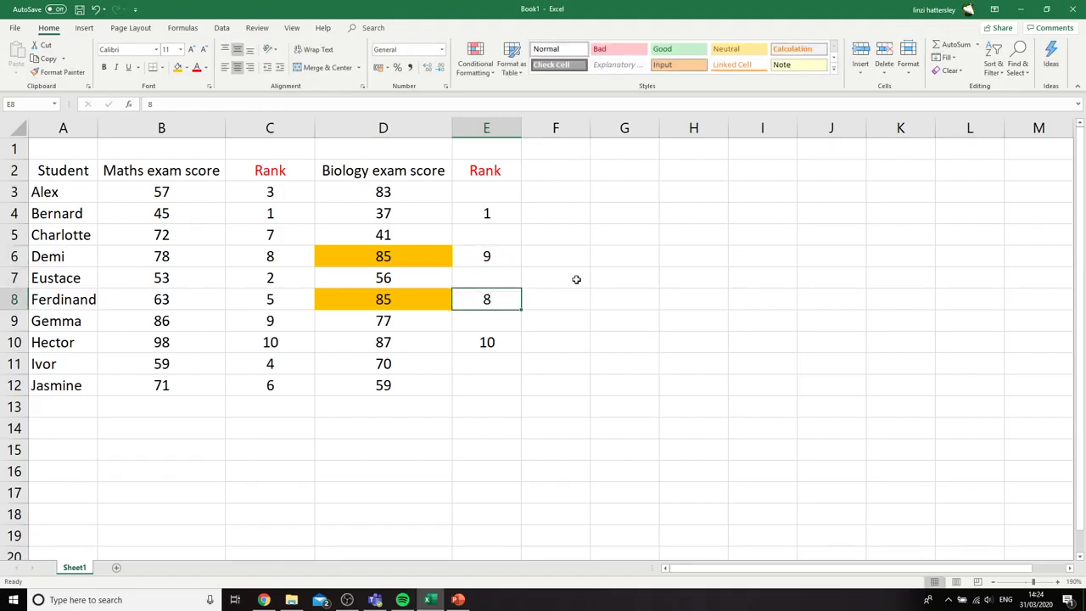
key("Up")
key("Up")
key("Down")
key("Down")
key("Up")
key("Up")
key("Down")
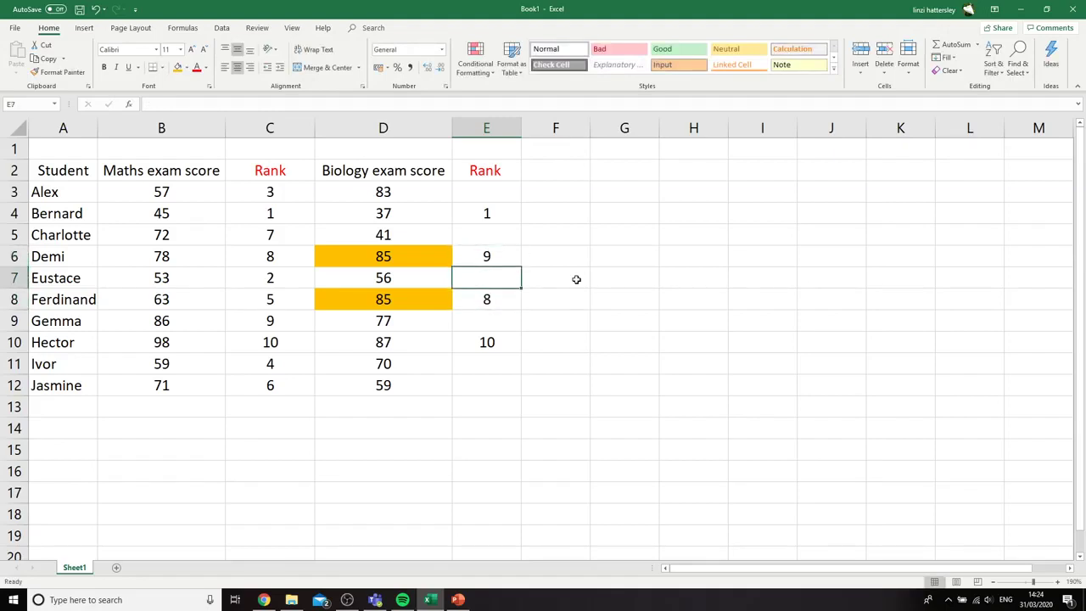
key("Down")
key("Up")
key("Up")
key("Down")
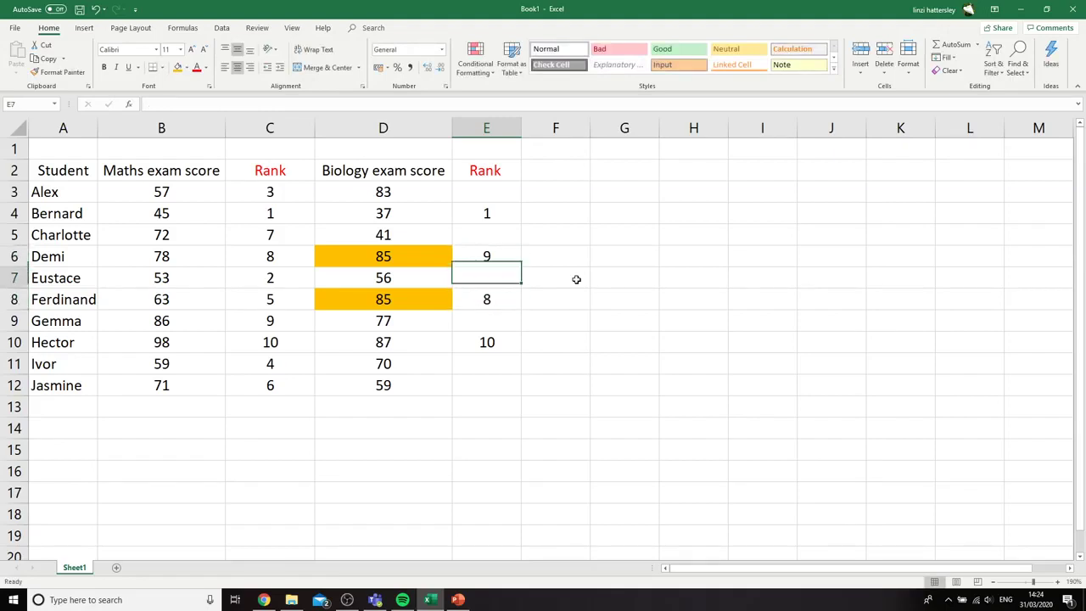
key("Down")
key("Up")
key("Up")
key("Down")
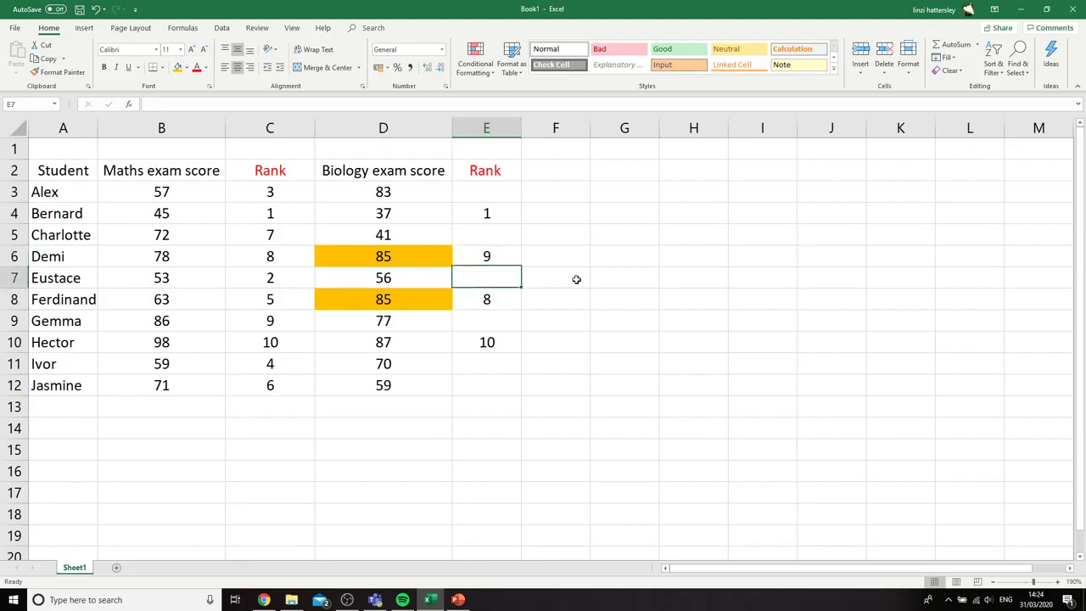
key("Down")
key("Up")
key("Up")
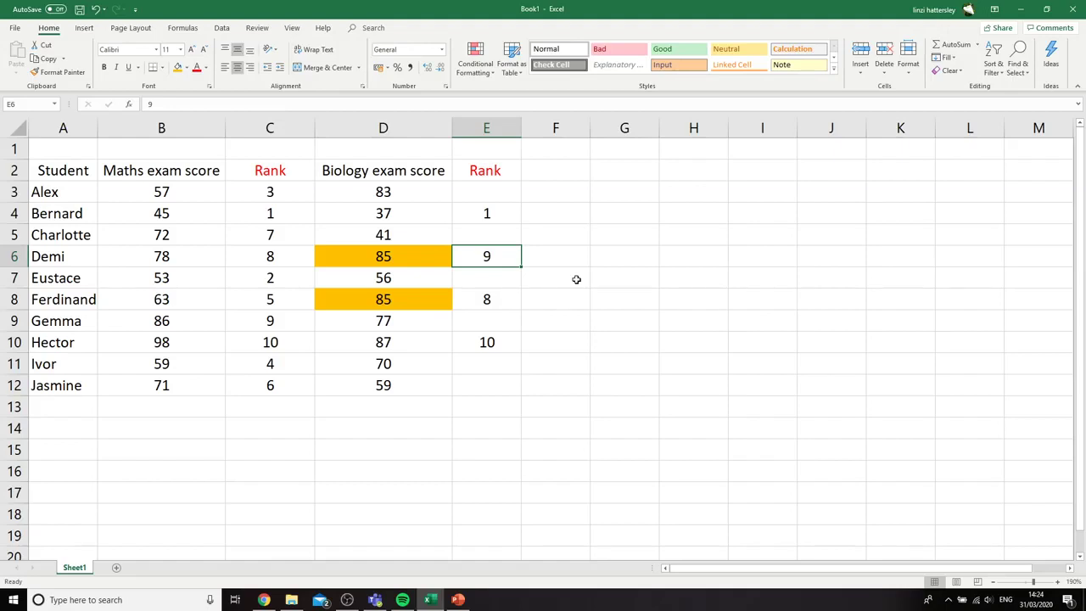
key("Down")
key("Down")
key("Up")
key("Up")
key("Down")
key("Down")
key("Up")
key("Up")
key("Down")
key("Down")
key("Up")
key("Up")
key("Down")
key("Up")
- Set the ranks of the tied biology scores in E8 and E6 to 8.5 each
key("Down")
key("Down")
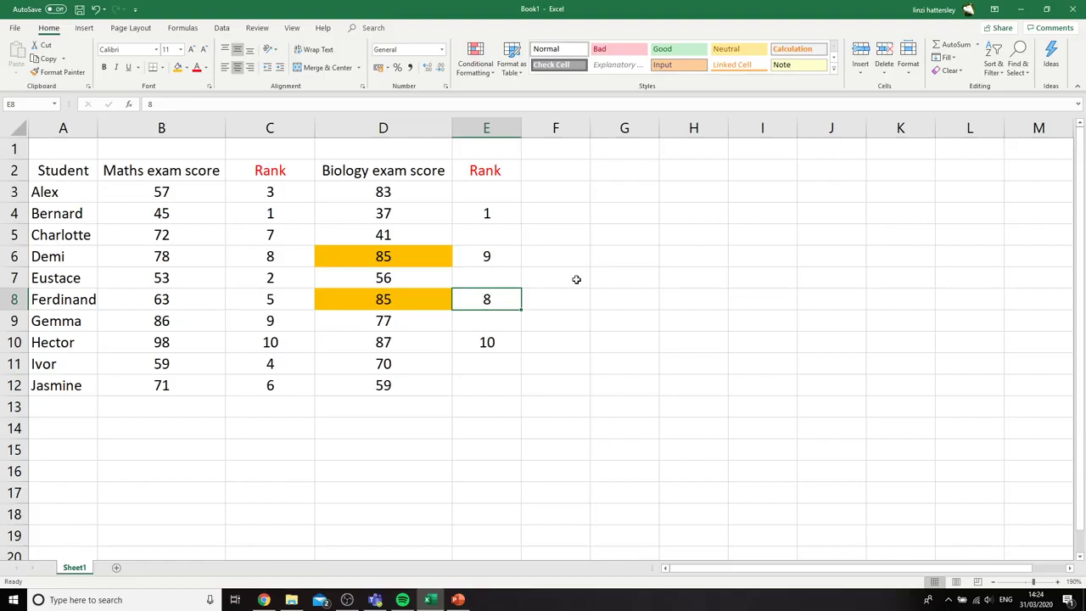
type("8.5")
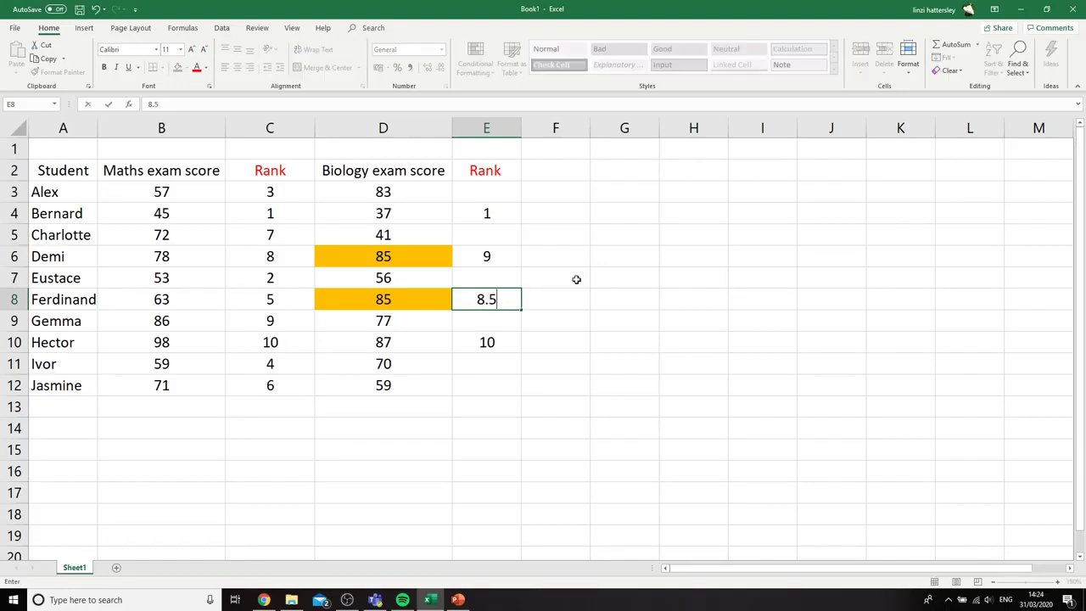
key("Up")
key("Up")
type("8.5")
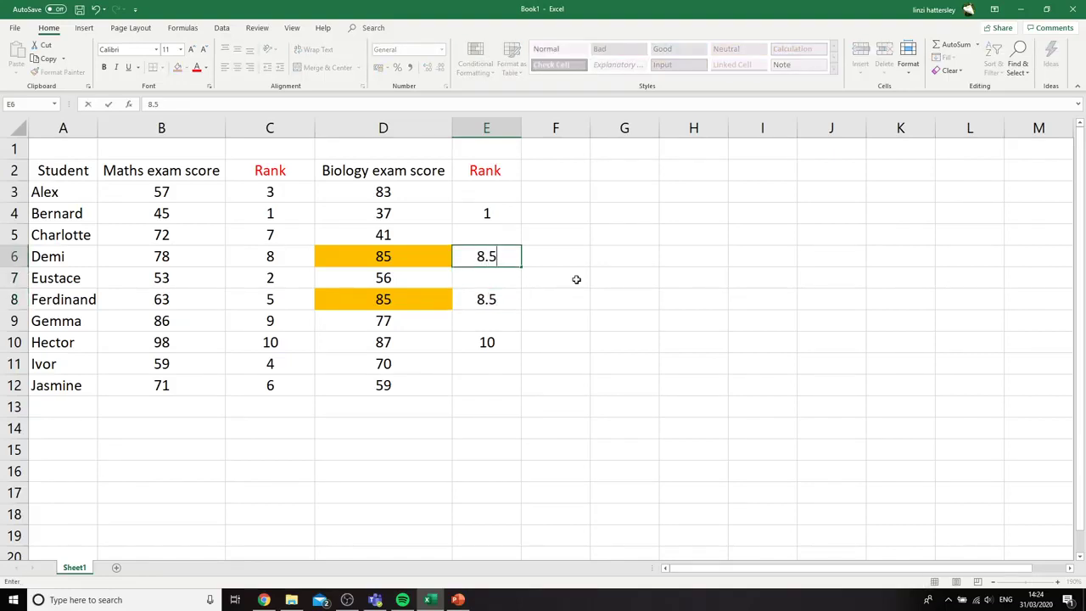
key("Return")
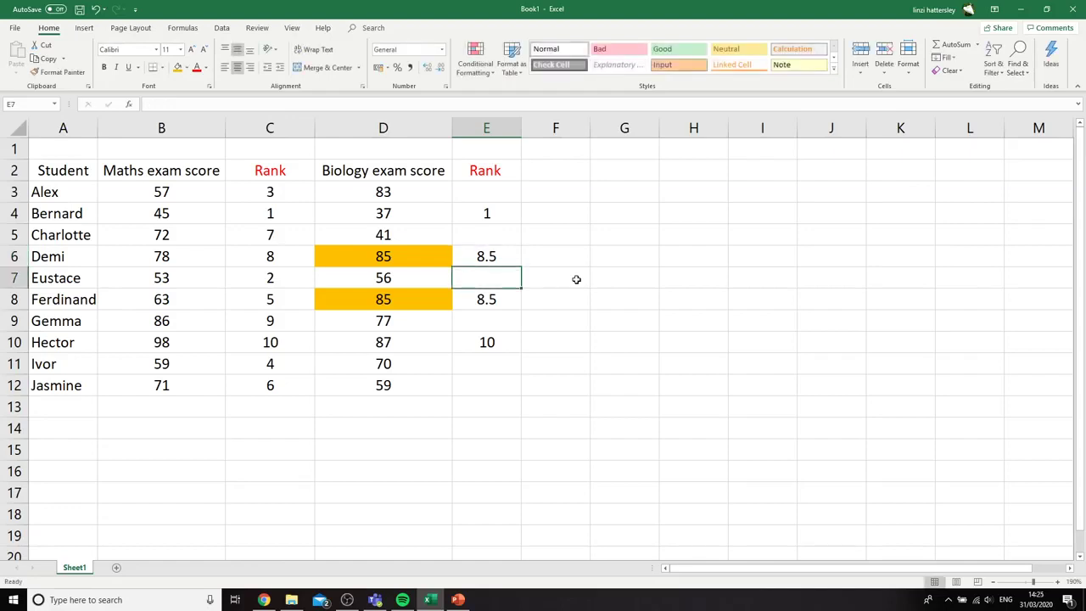
key("Down")
key("Down")
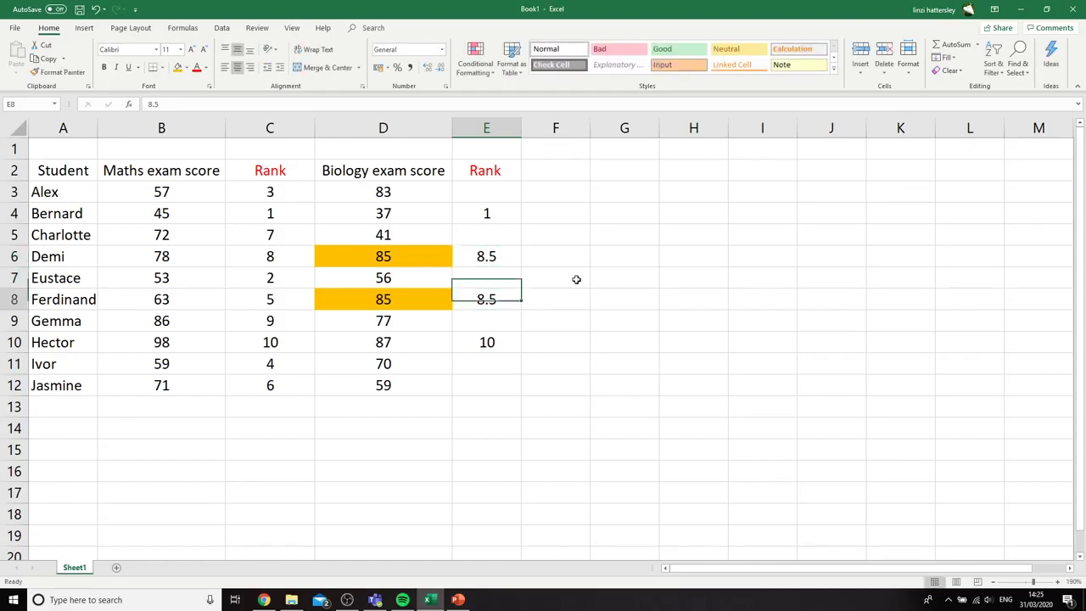
key("Up")
key("Left")
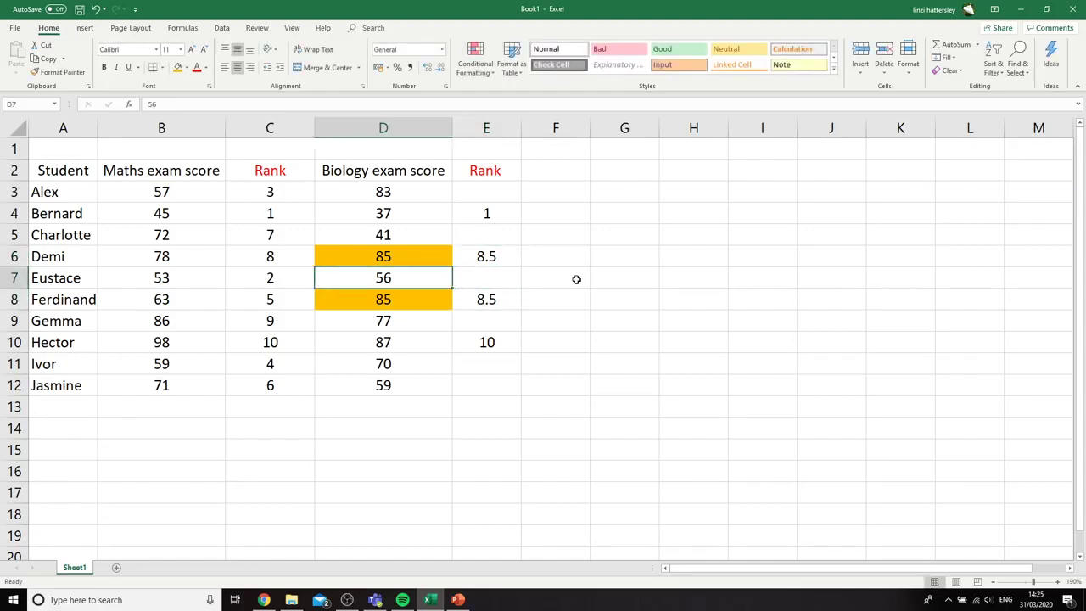
- Set the biology score in D7 to 85 and clear the ranks in E6 and E8
type("85")
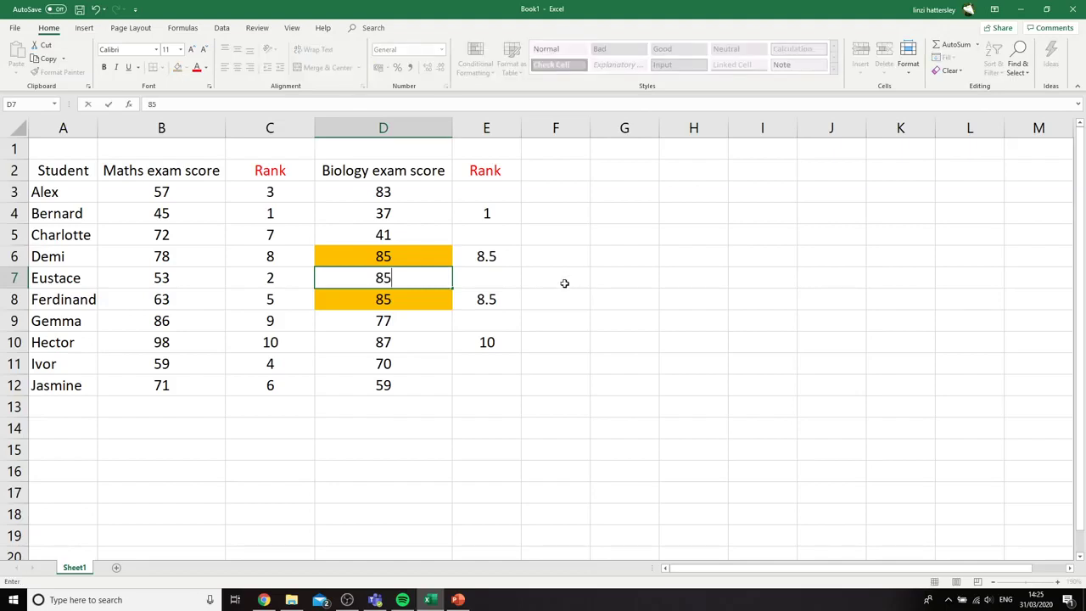
left_click(566, 283)
left_click(509, 255)
key("BackSpace")
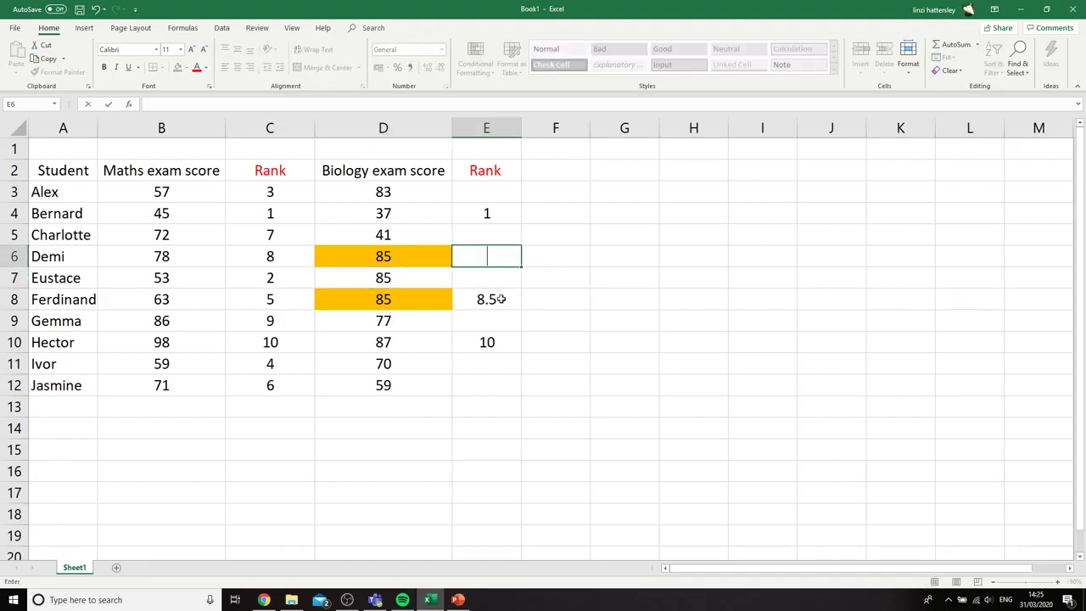
left_click(498, 299)
key("BackSpace")
- Enter ranks 9, 8 and 7 in E6, E7 and E8 beside the three tied biology scores
left_click(498, 255)
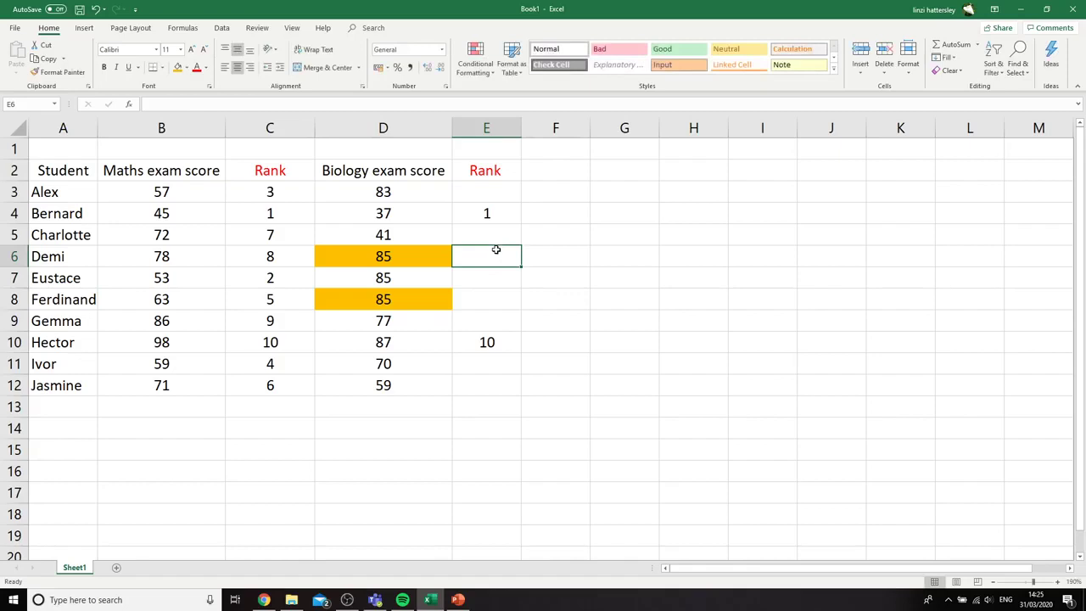
type("9")
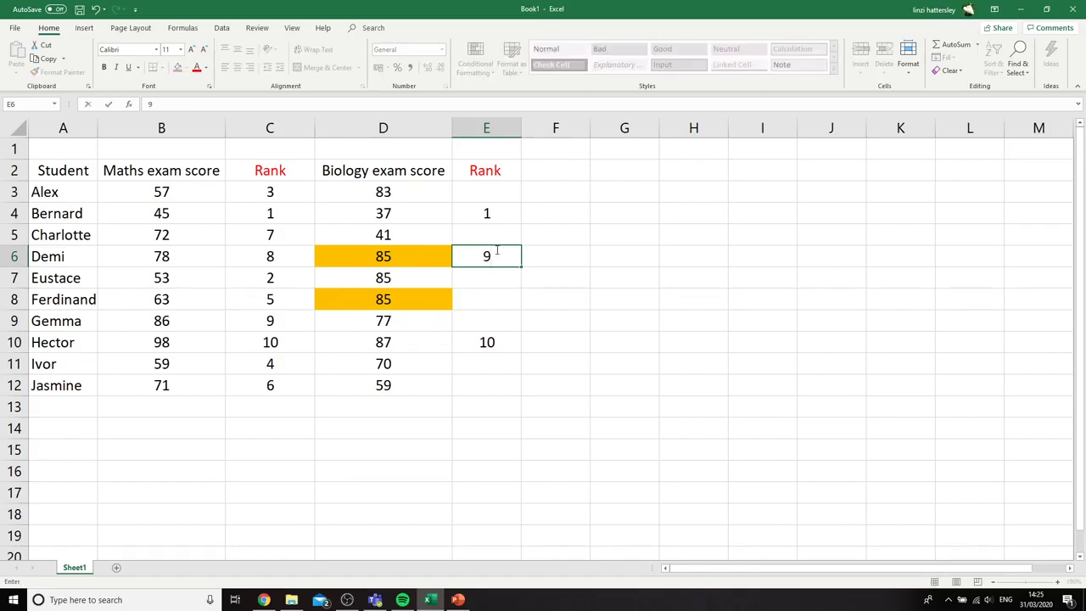
key("Return")
type("8")
key("Return")
type("7")
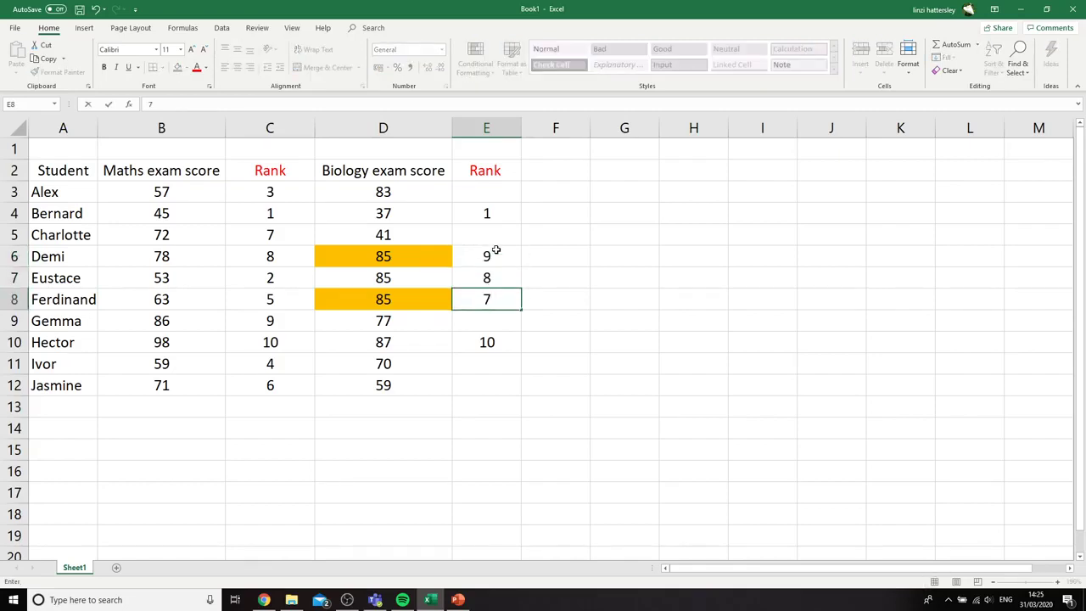
key("Return")
- Set the ranks in E6 and E8 to 8, the average rank of the three-way tie
key("Up")
key("Up")
key("Up")
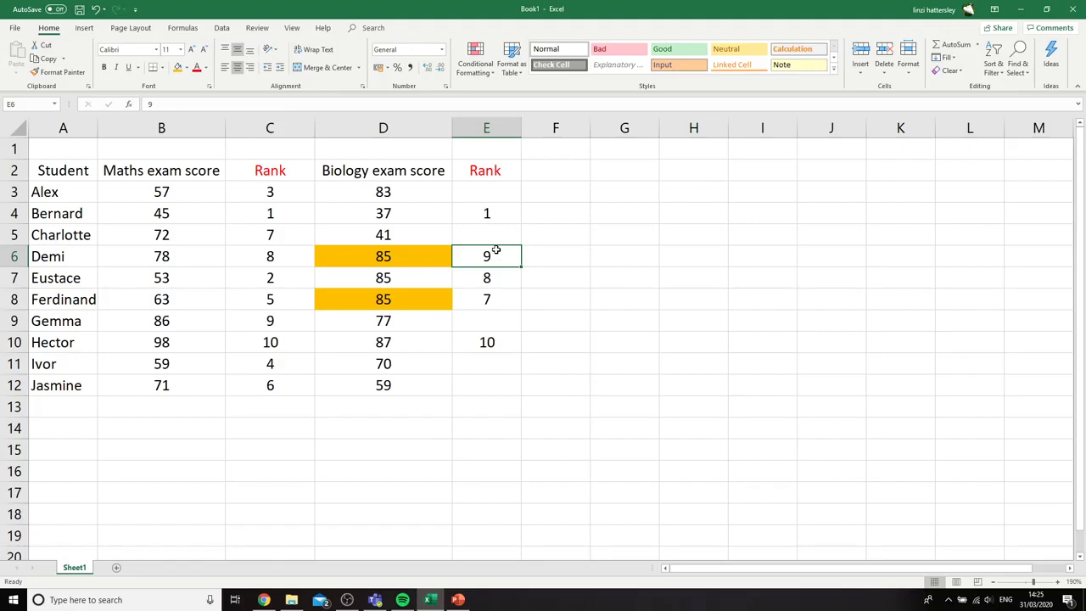
type("8")
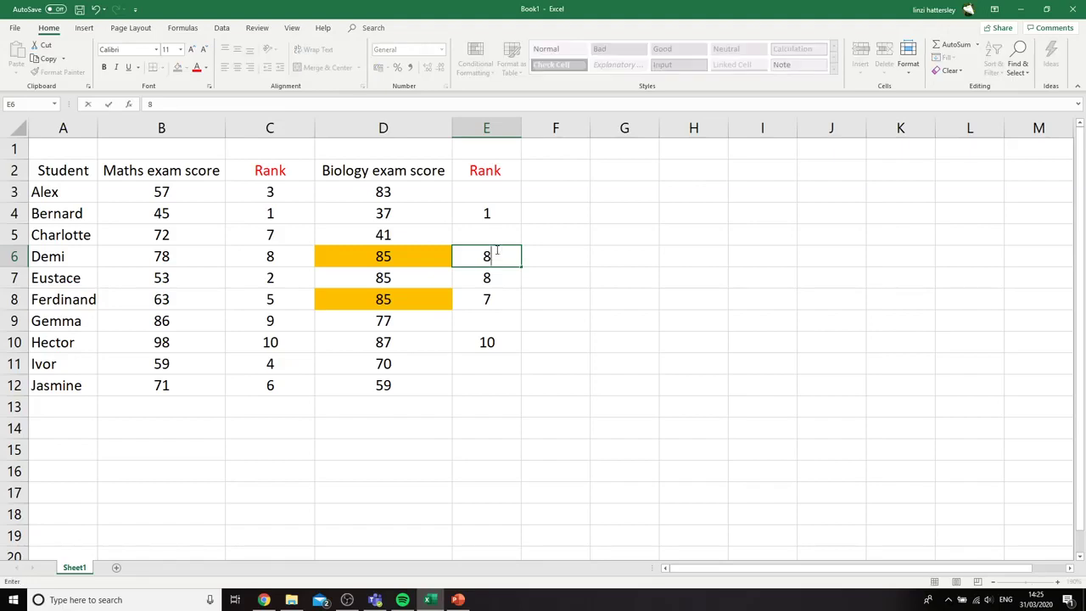
key("Return")
key("Return")
type("8")
key("Return")
key("Return")
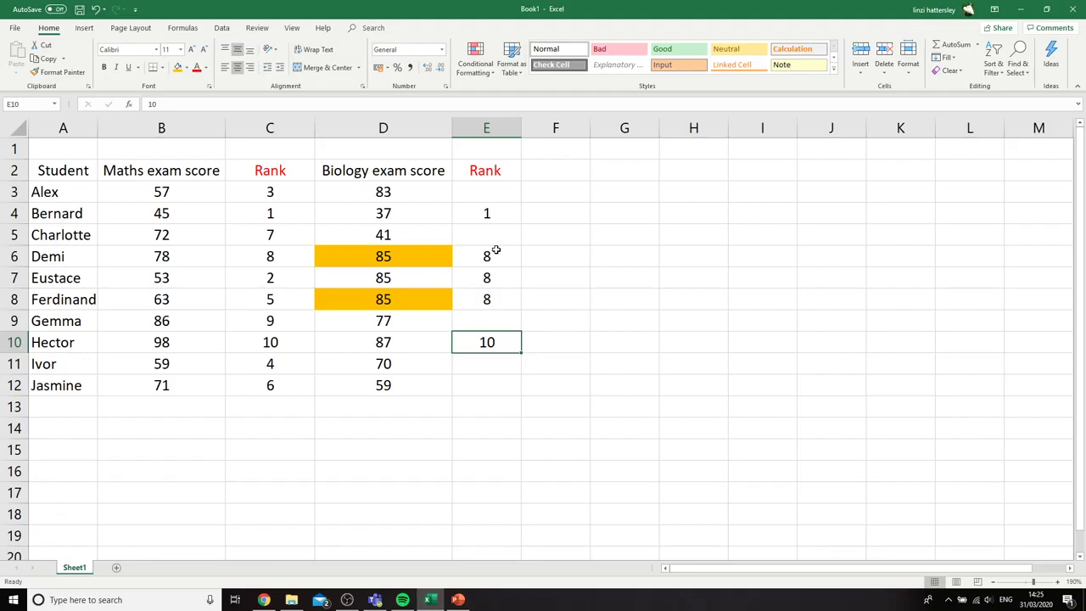
- Set the biology score in D7 back to 56
key("Up")
key("Up")
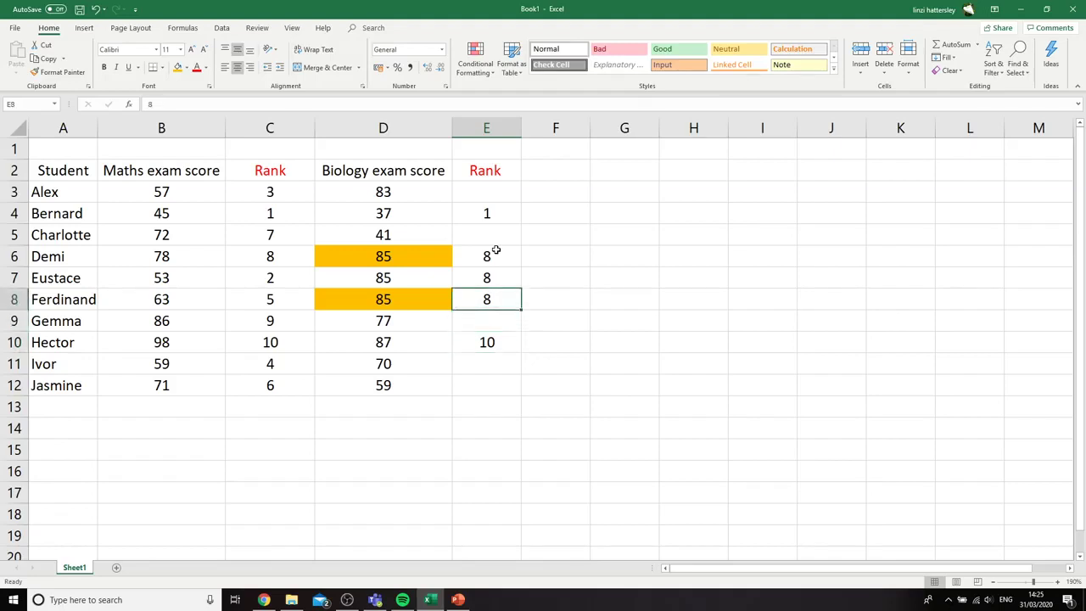
key("Up")
key("Left")
key("Left")
key("Right")
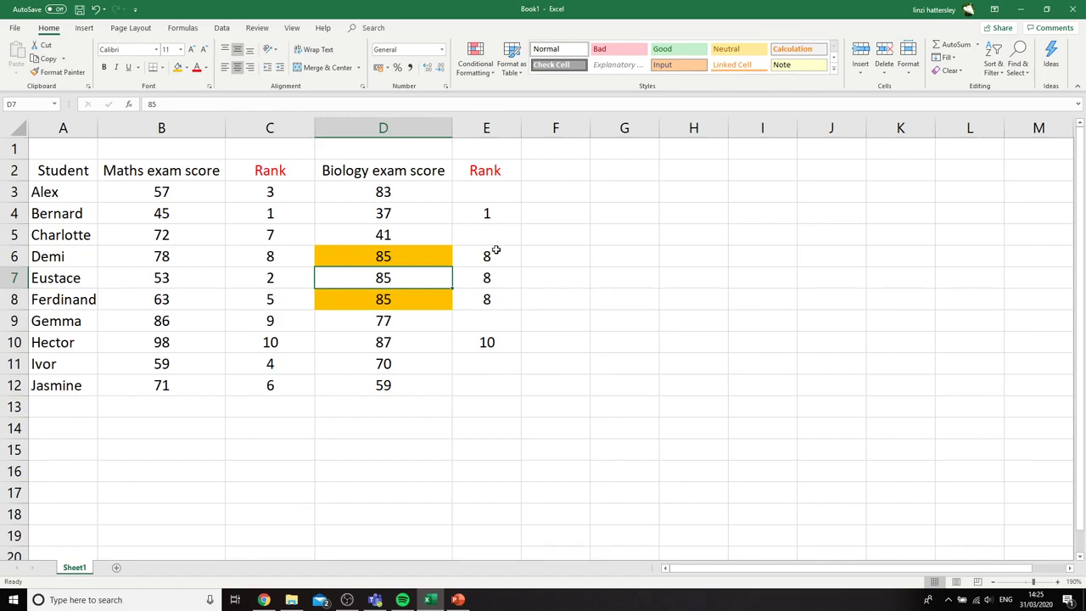
type("56")
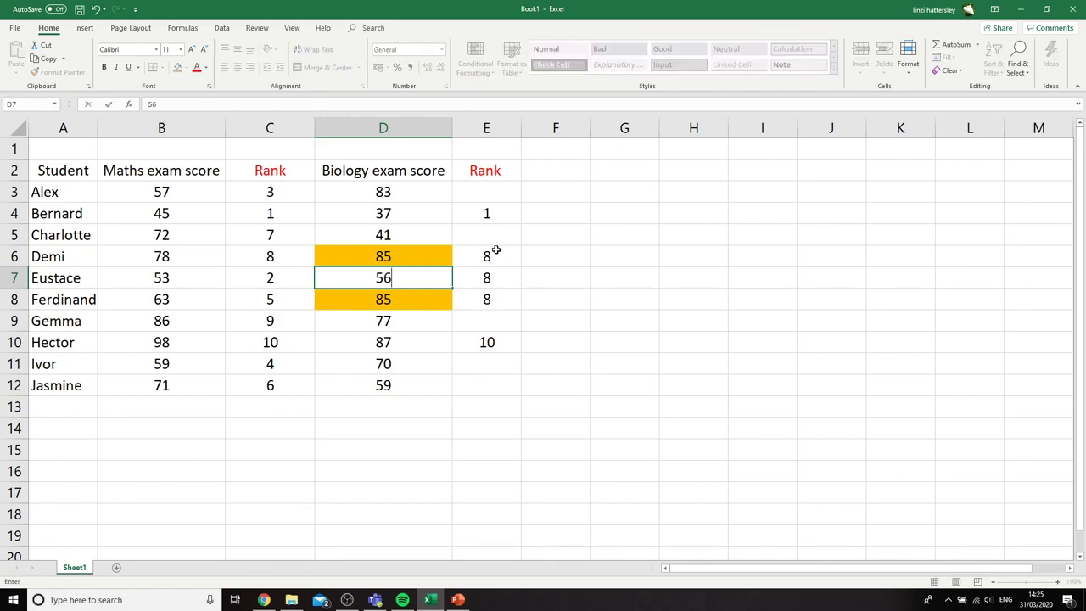
key("Right")
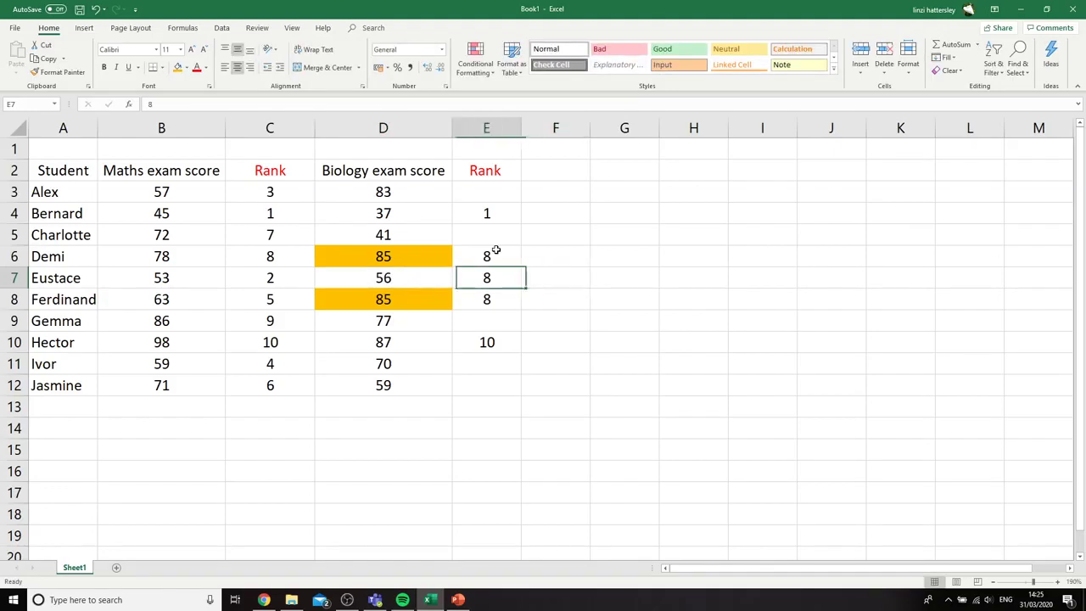
- Clear the rank in E7 and set the ranks of the two tied biology scores in E6 and E8 to 8.5
key("BackSpace")
key("Return")
key("Delete")
key("Up")
key("Up")
type("8.5")
key("Return")
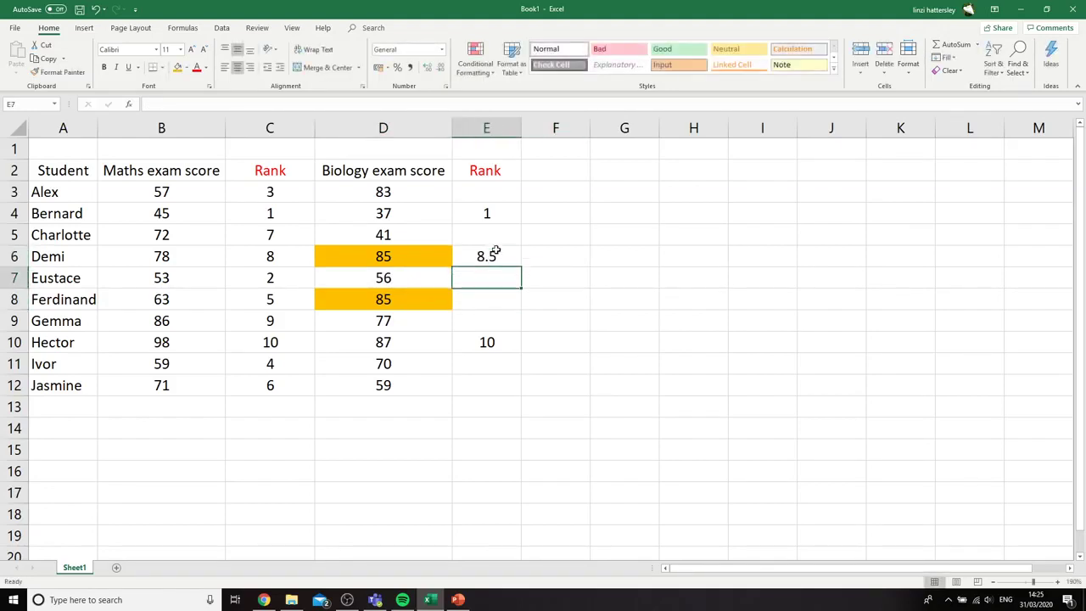
key("Down")
type("8.5")
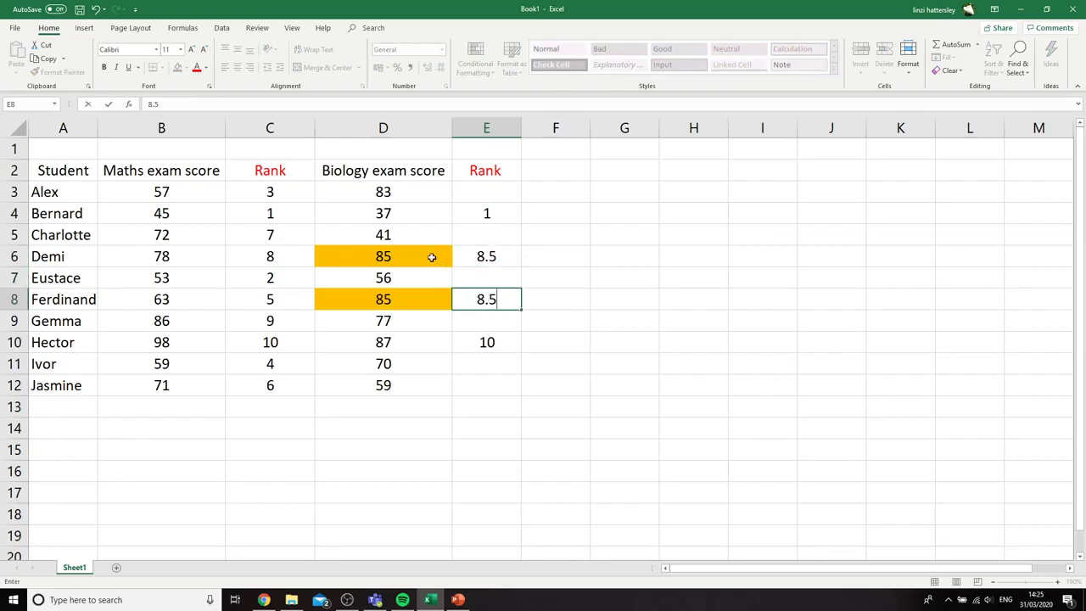
- Remove the fill colour from the biology scores in D6:D8
left_click_drag(432, 254, 422, 303)
left_click(187, 68)
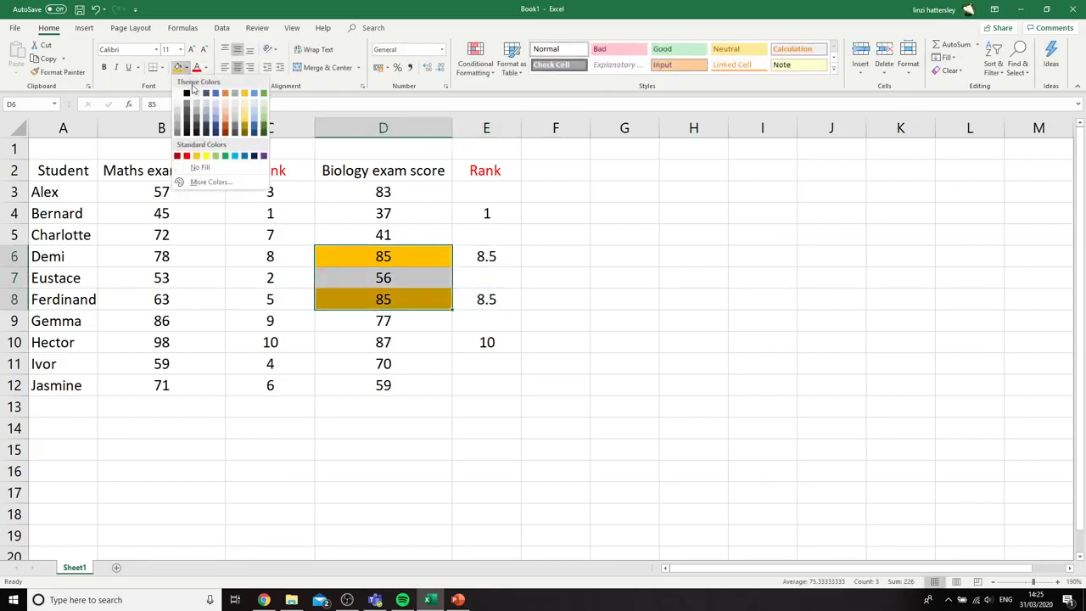
left_click(205, 169)
left_click(578, 294)
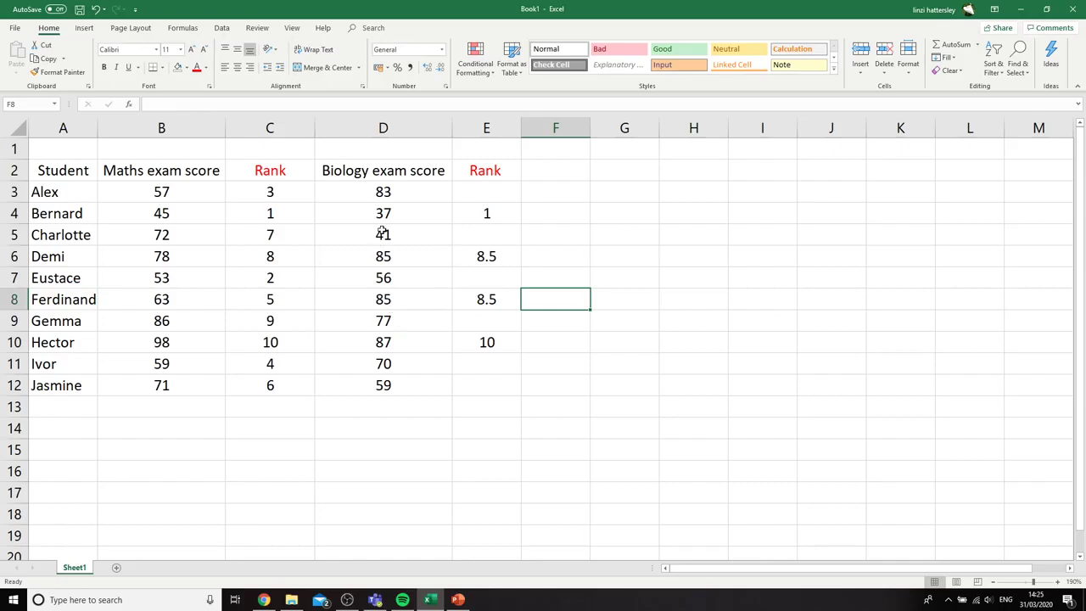
- Enter biology rank 7 in E3 for the score of 83 and rank 6 in E9 for the score of 77
left_click(386, 215)
left_click(399, 192)
left_click(465, 193)
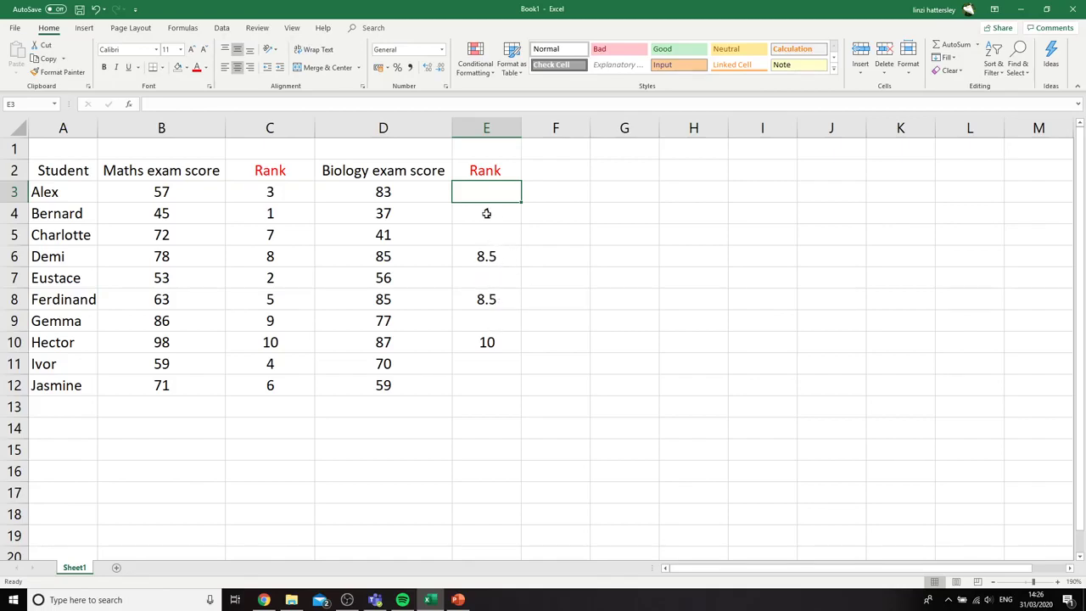
type("7")
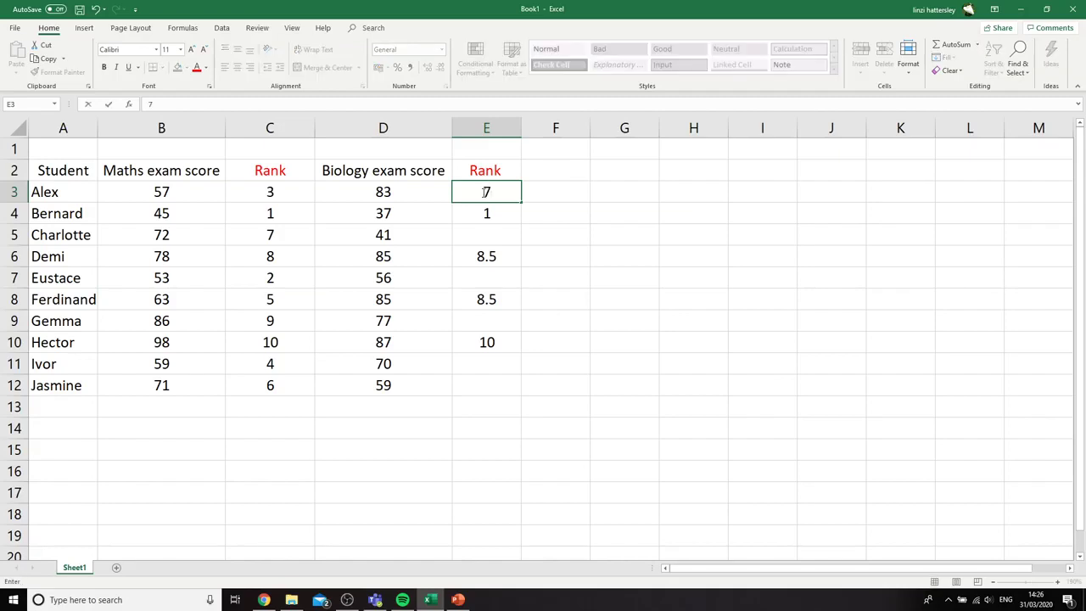
left_click(502, 363)
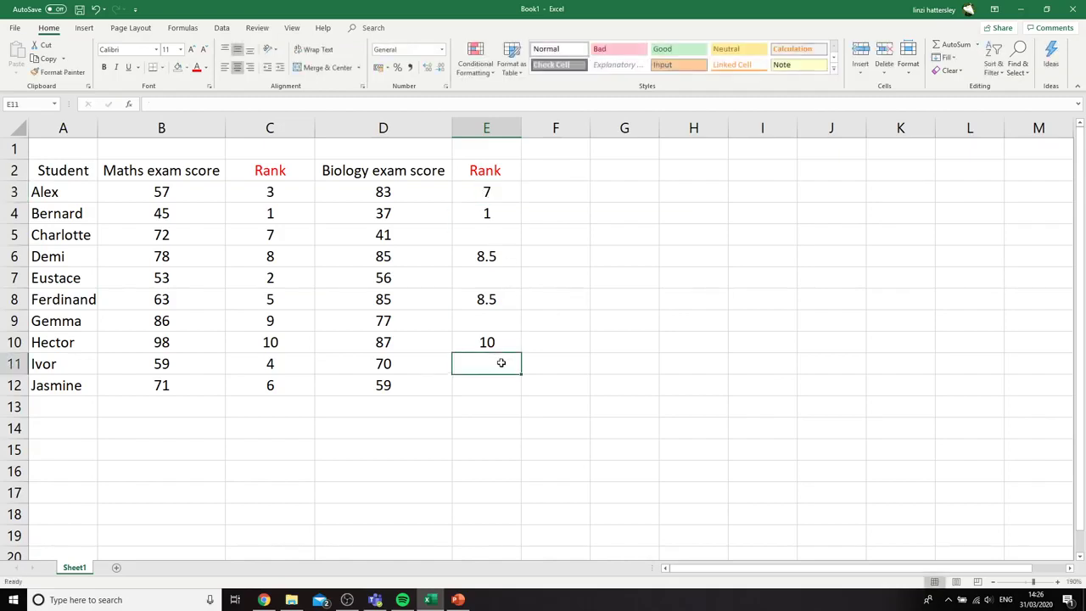
left_click(503, 318)
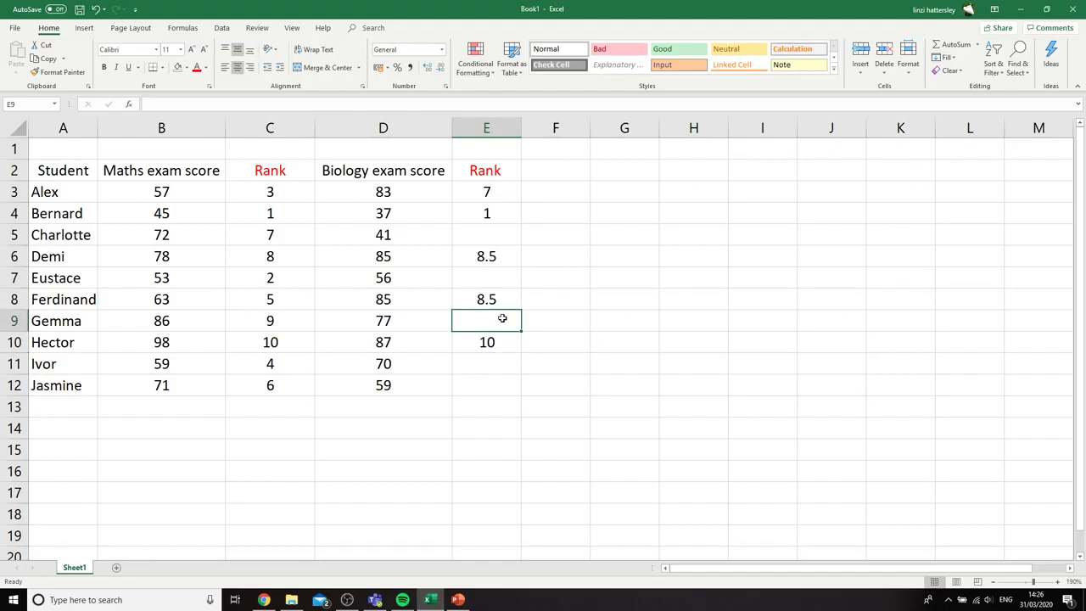
type("6")
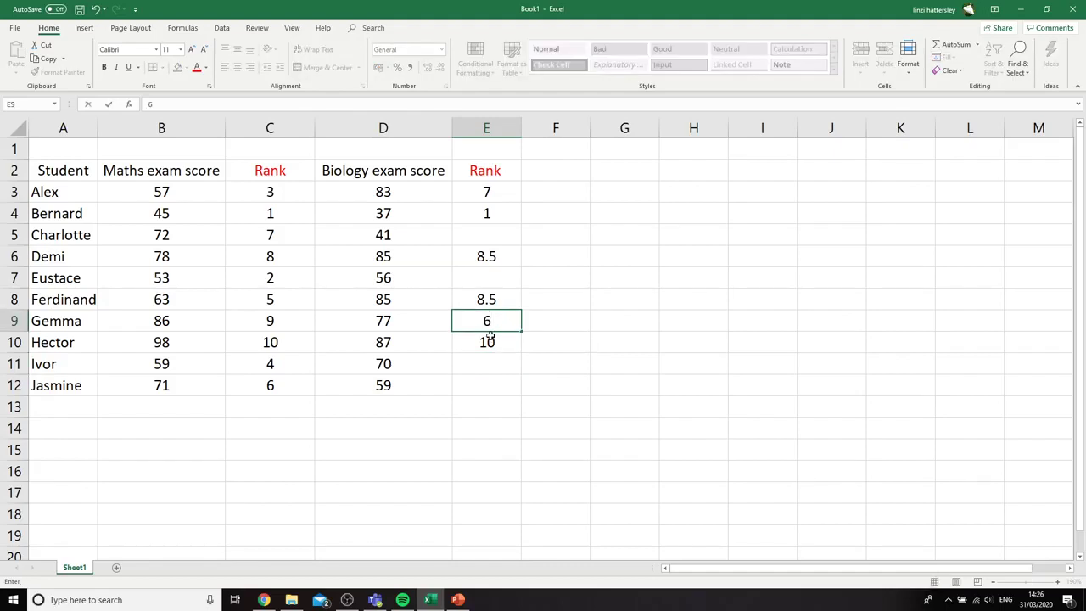
- Enter the remaining biology ranks: 5 in E11, 4 in E12, 3 in E7 and 2 in E5
left_click(484, 375)
type("5")
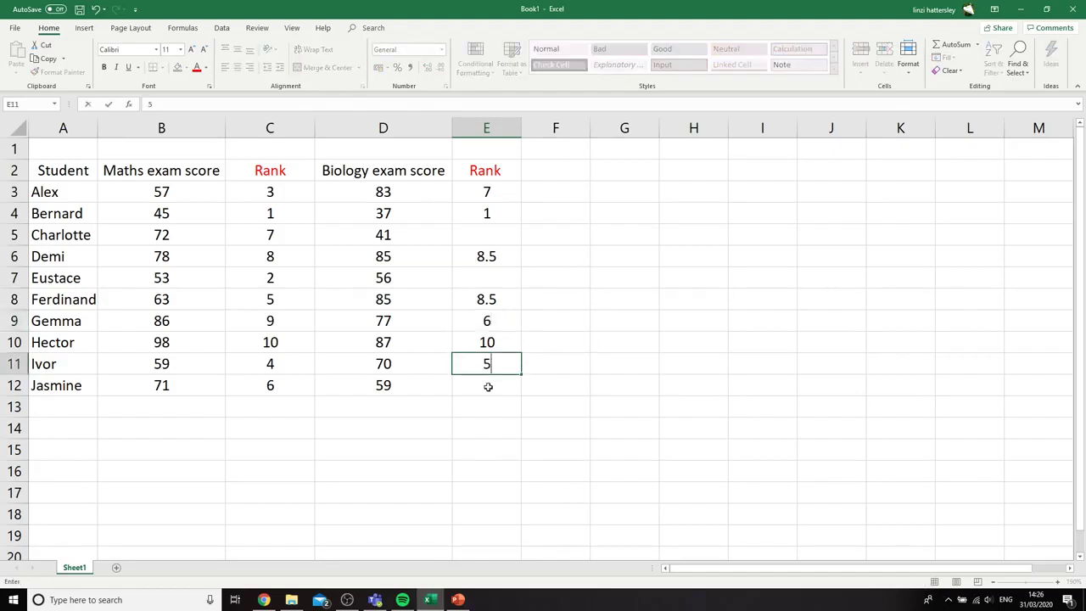
left_click(486, 383)
type("4")
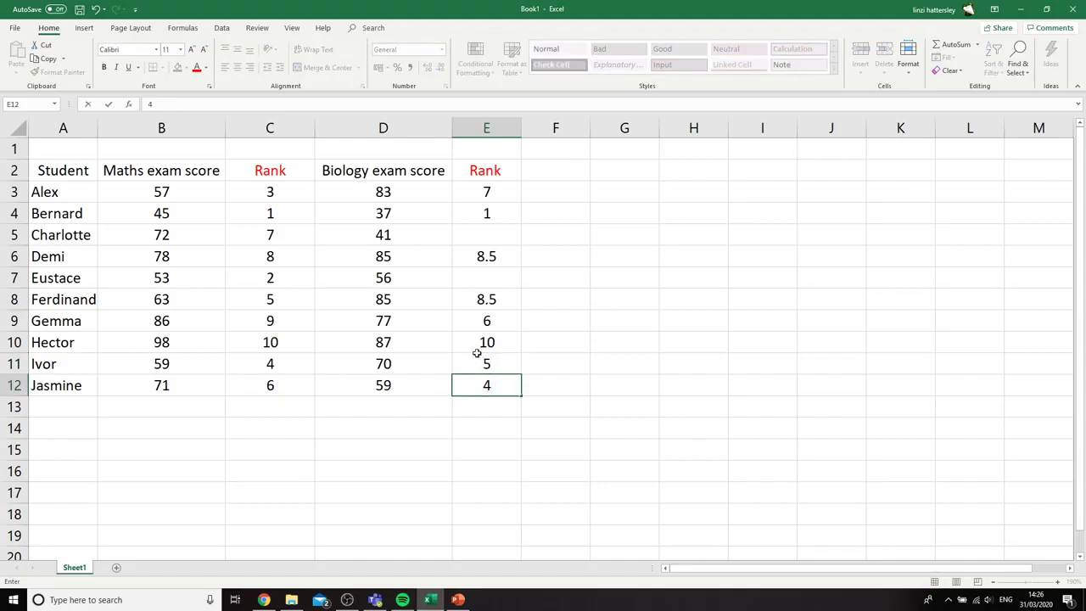
left_click(484, 276)
type("3")
left_click(484, 257)
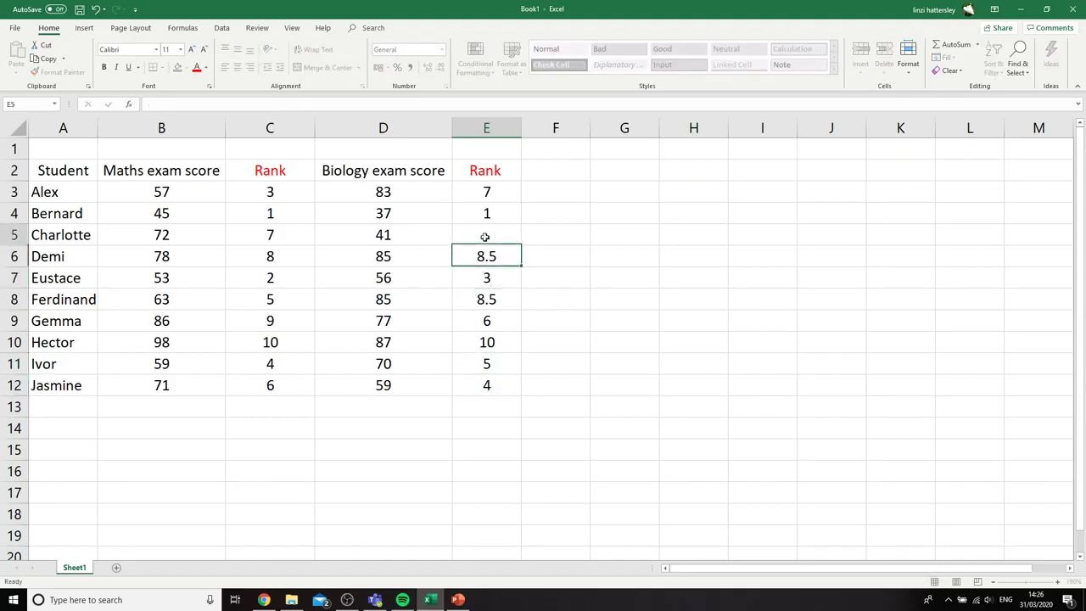
left_click(484, 237)
type("2")
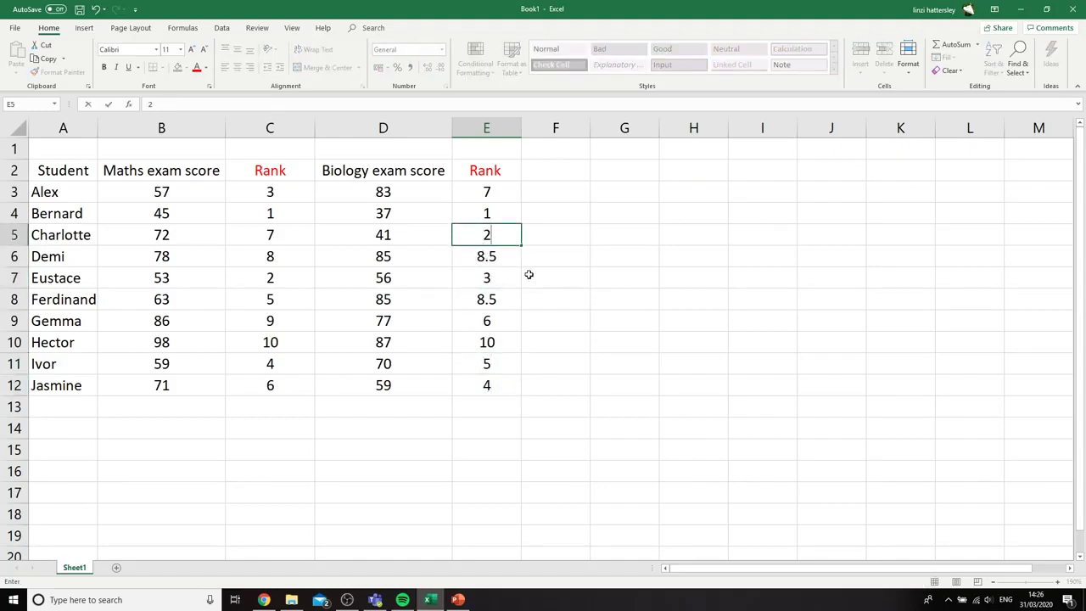
left_click(618, 294)
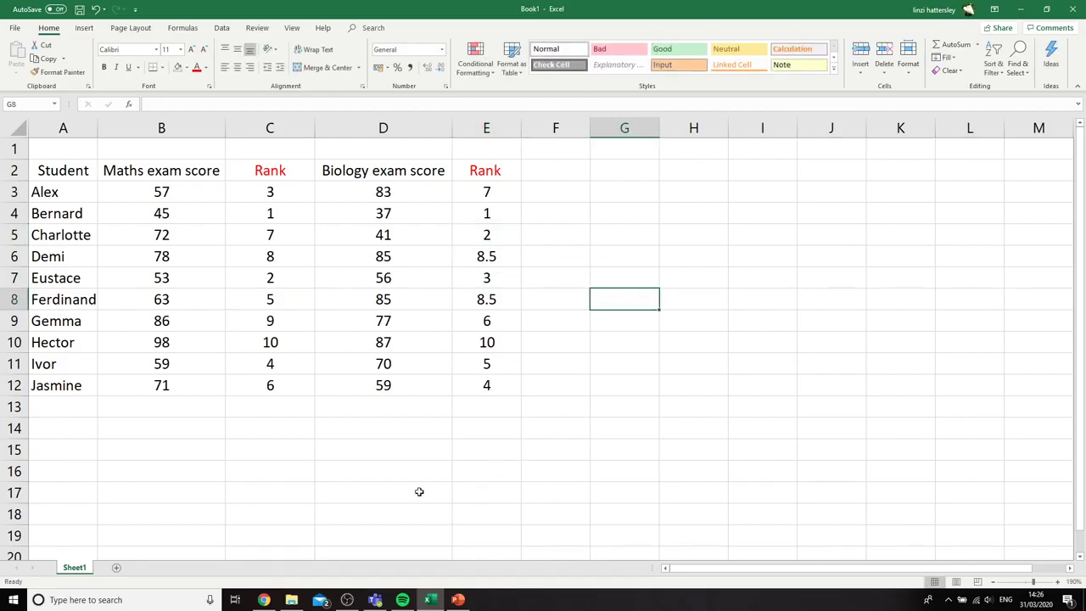
- Set the font colour of the headings in C2:E2 to Automatic
left_click_drag(280, 168, 489, 171)
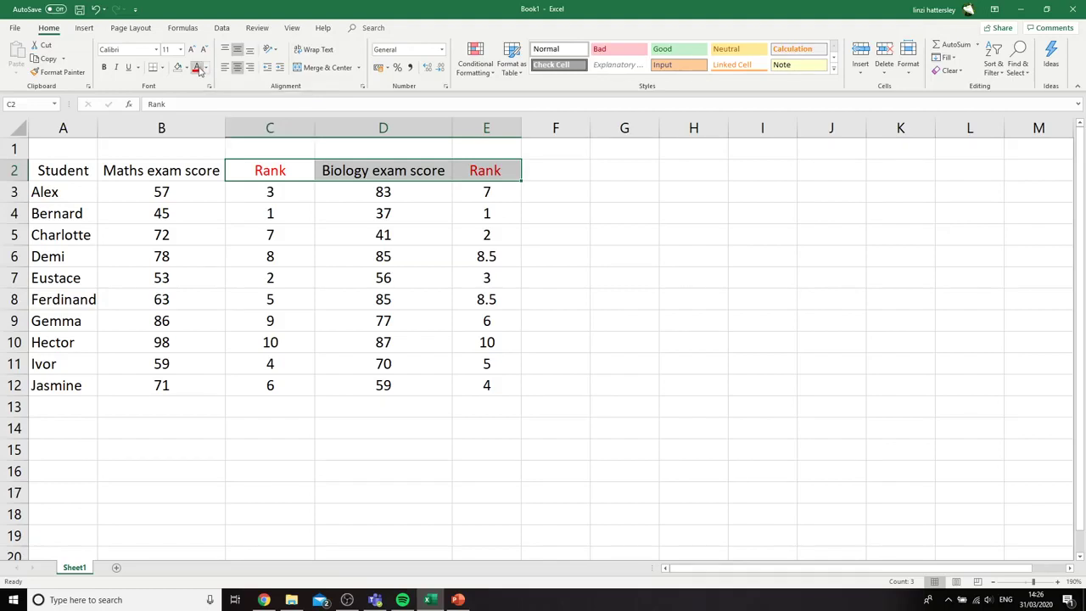
left_click(208, 70)
left_click(212, 83)
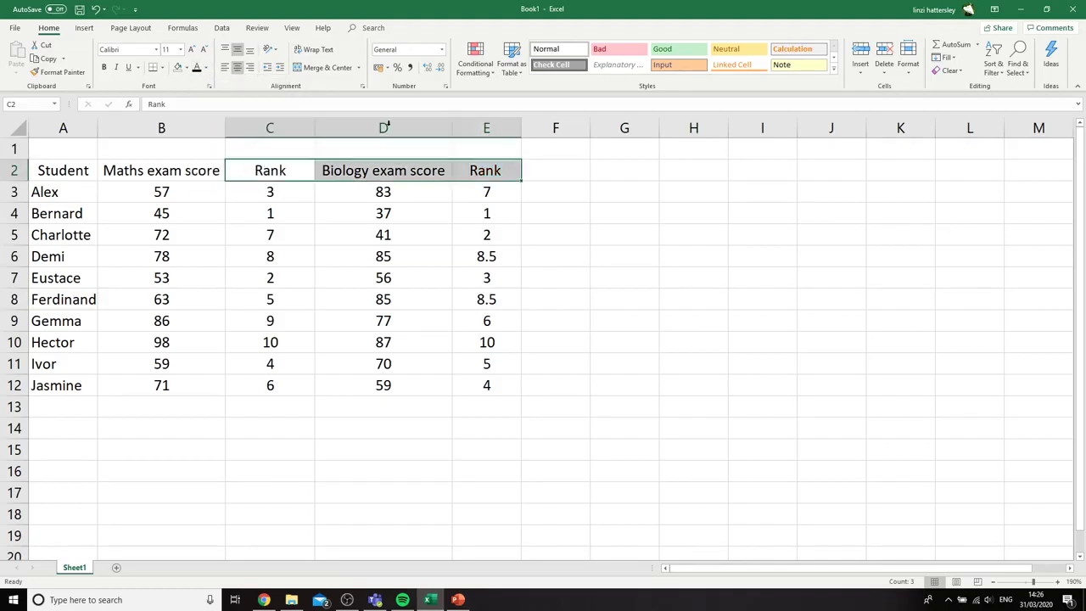
- Add the heading D in a red font in F2, beside the biology Rank column
left_click(574, 170)
left_click(208, 70)
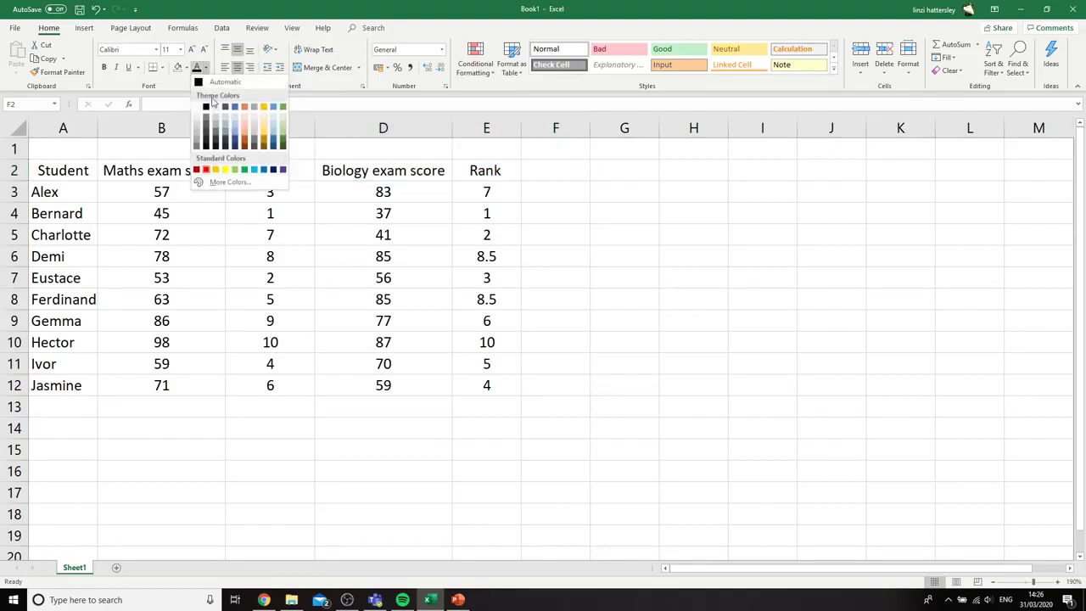
left_click(209, 176)
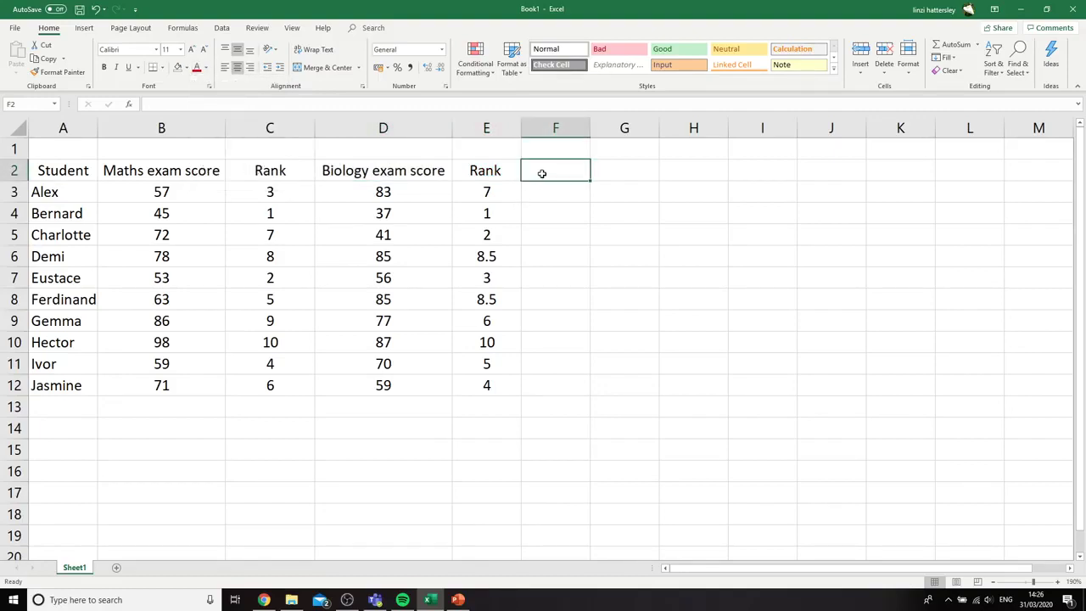
type("D")
key("Tab")
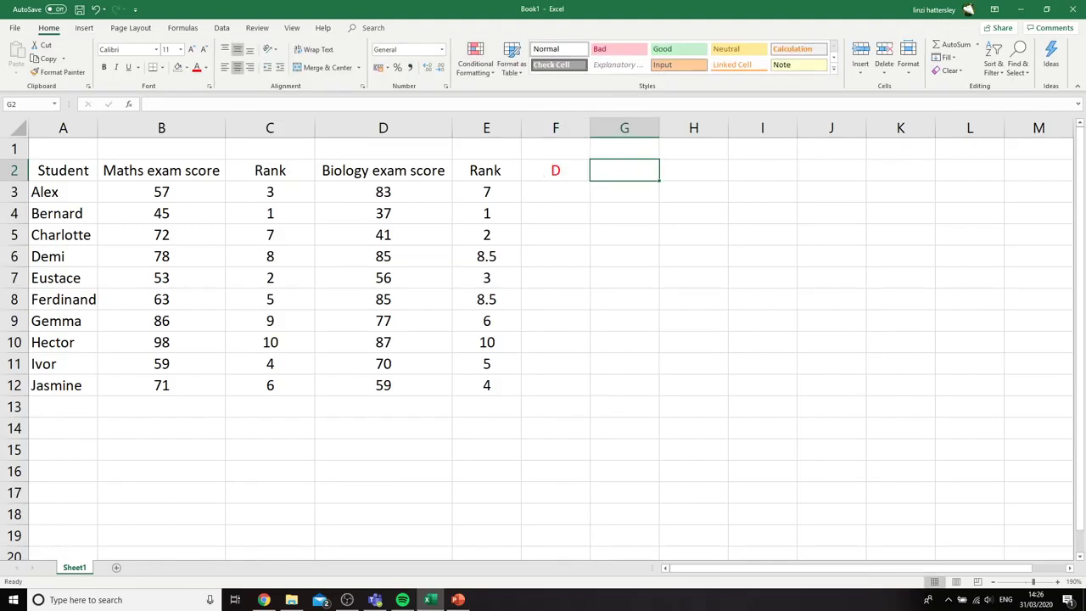
key("alt+Tab")
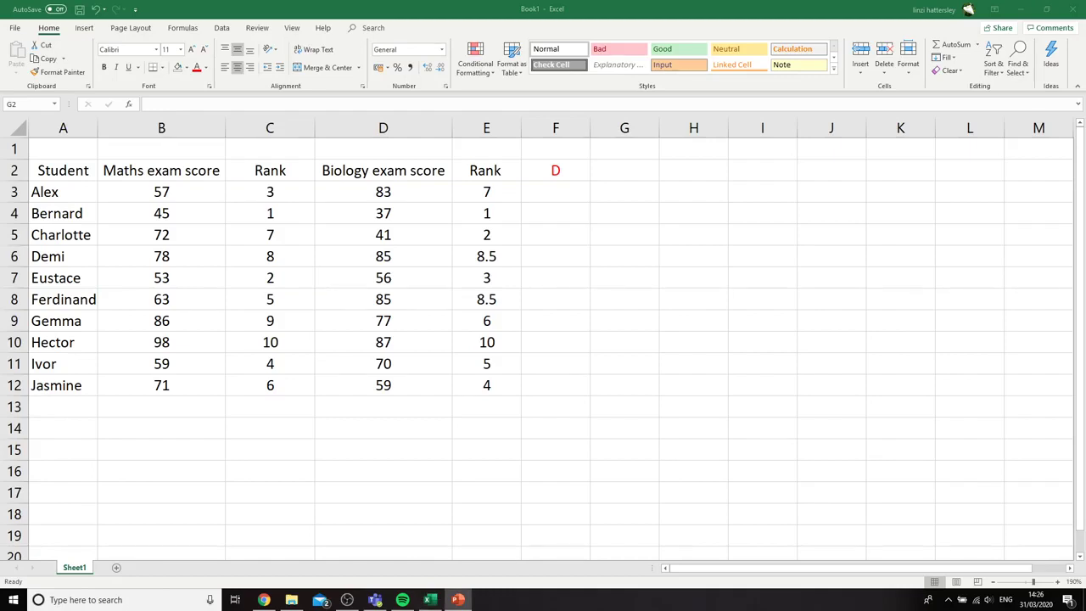
key("alt+Tab")
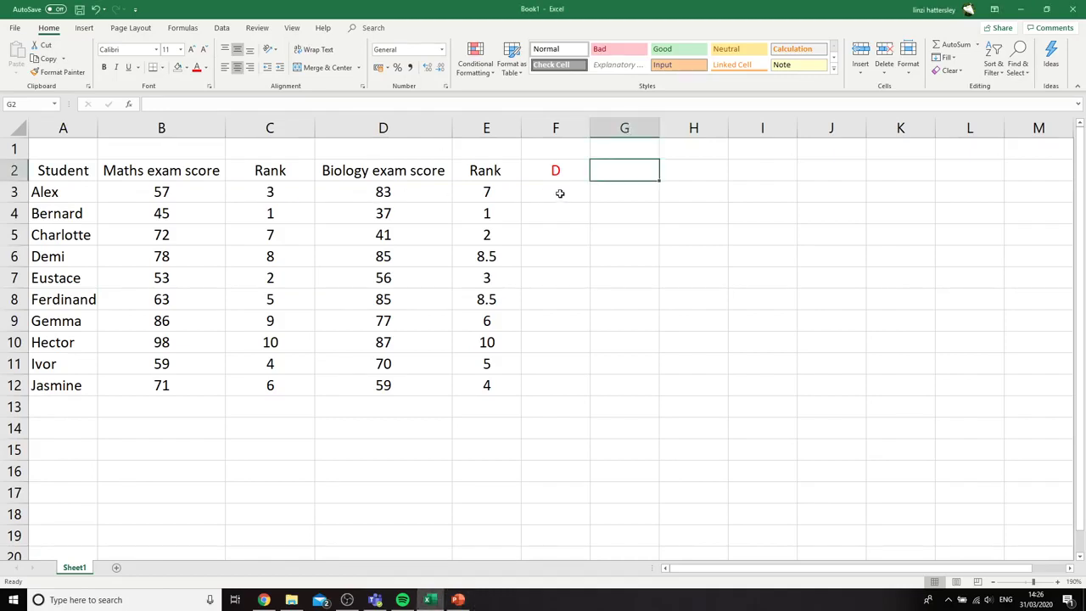
- Enter the formula =C3-E3 in F3 to calculate the first student's difference between maths and biology ranks
left_click(560, 192)
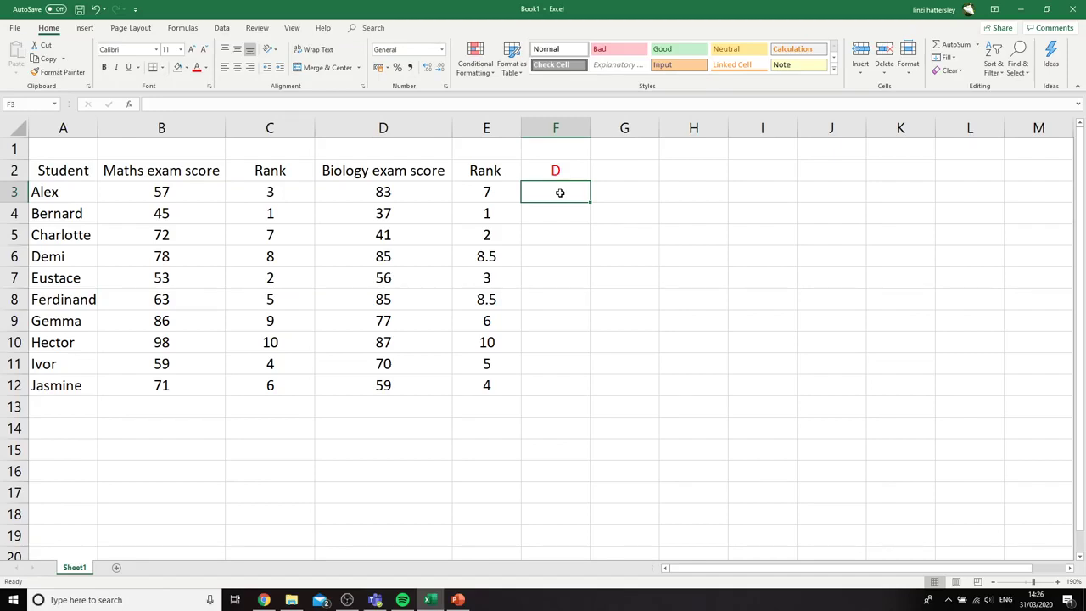
type("=")
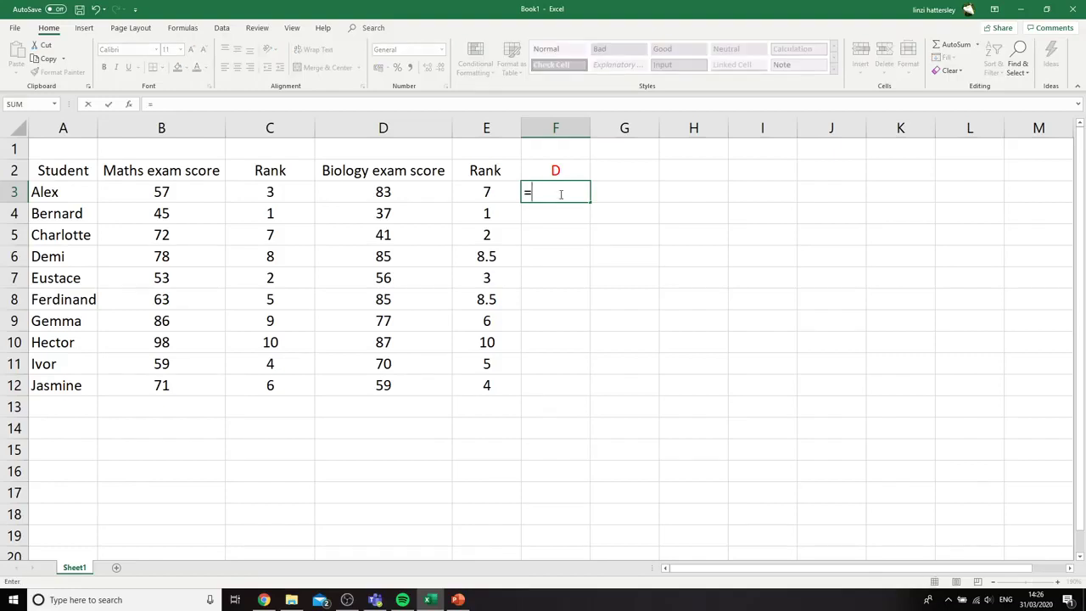
left_click(303, 192)
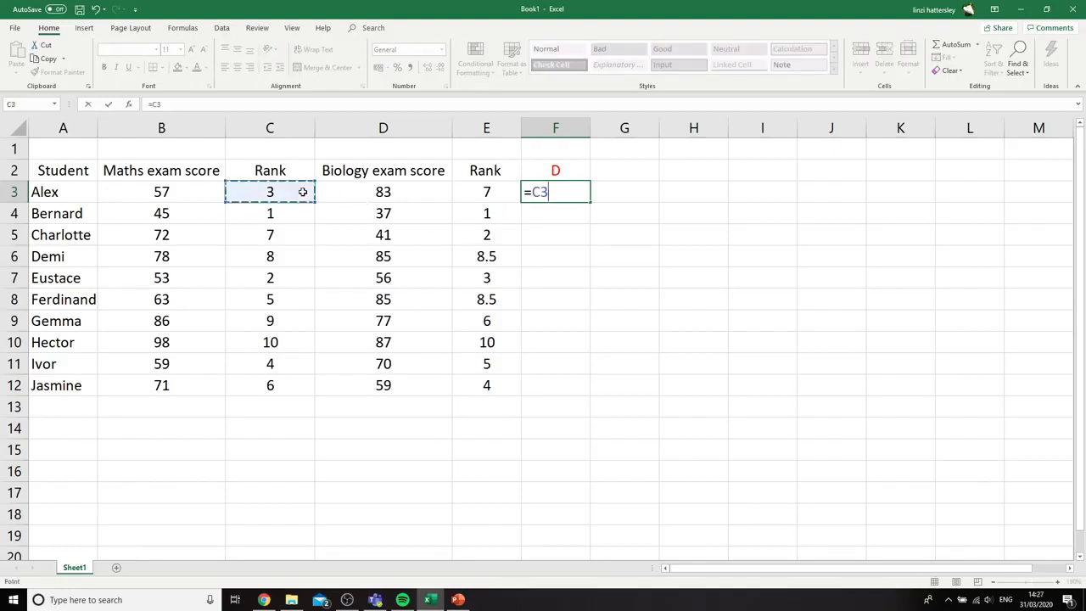
type("-")
left_click(489, 192)
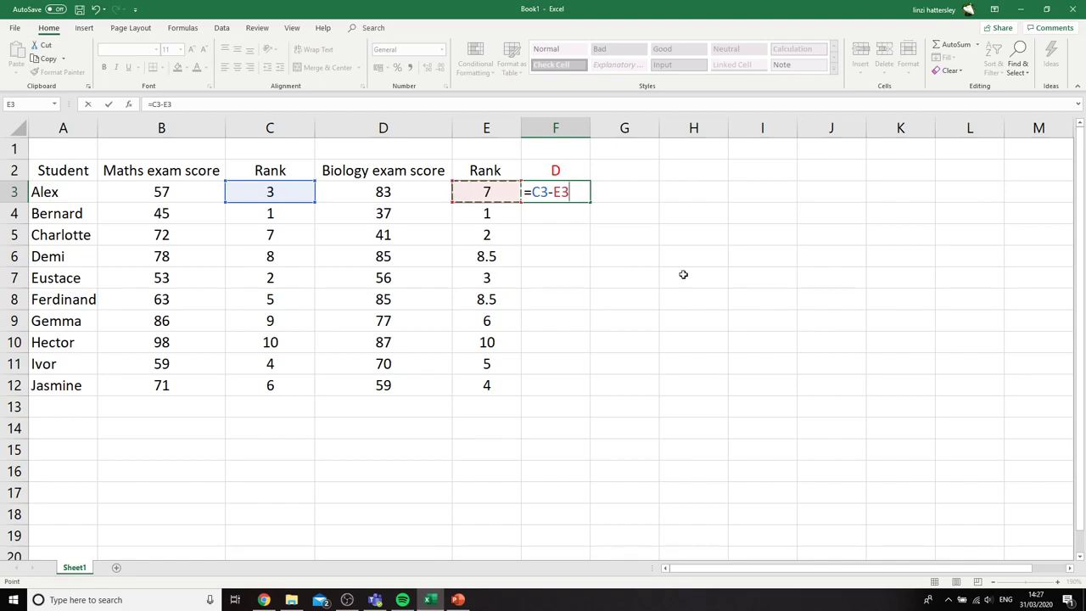
key("Return")
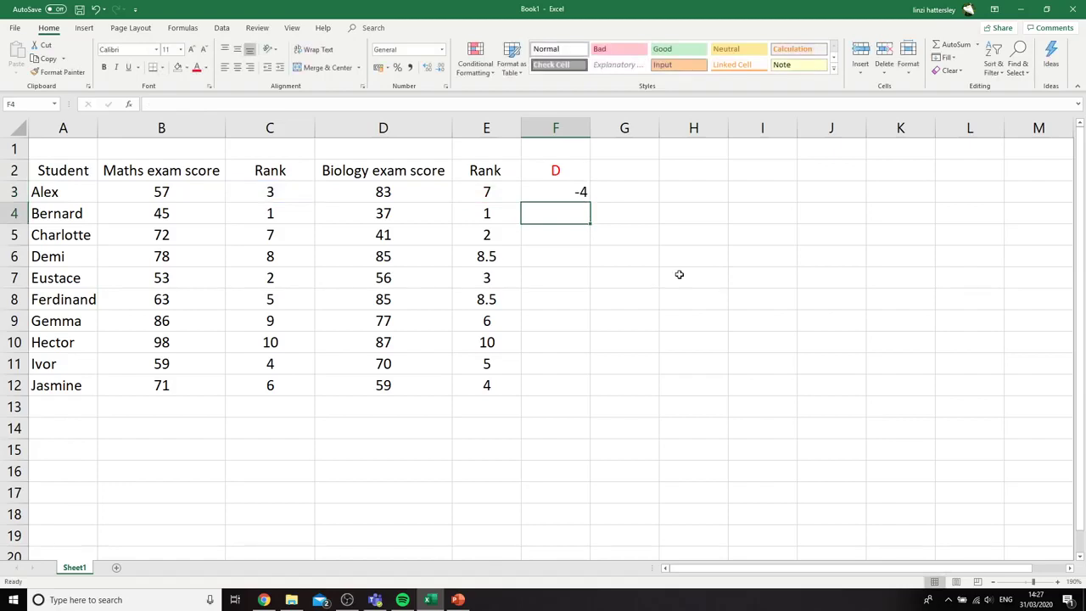
- Copy the rank difference formula from F3 down to F12 for all the students
left_click(582, 191)
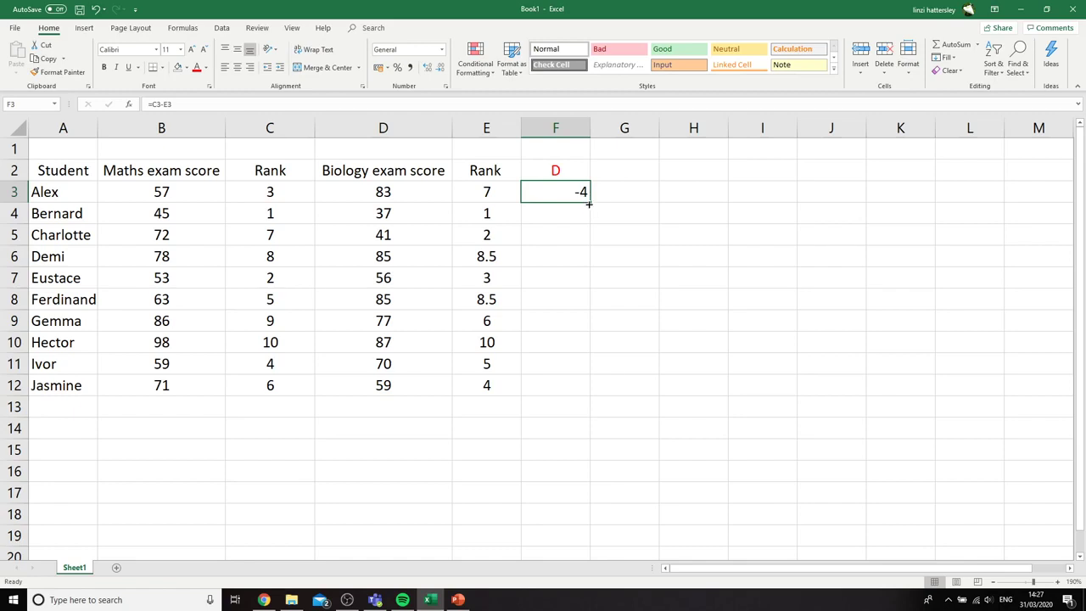
left_click_drag(589, 202, 571, 389)
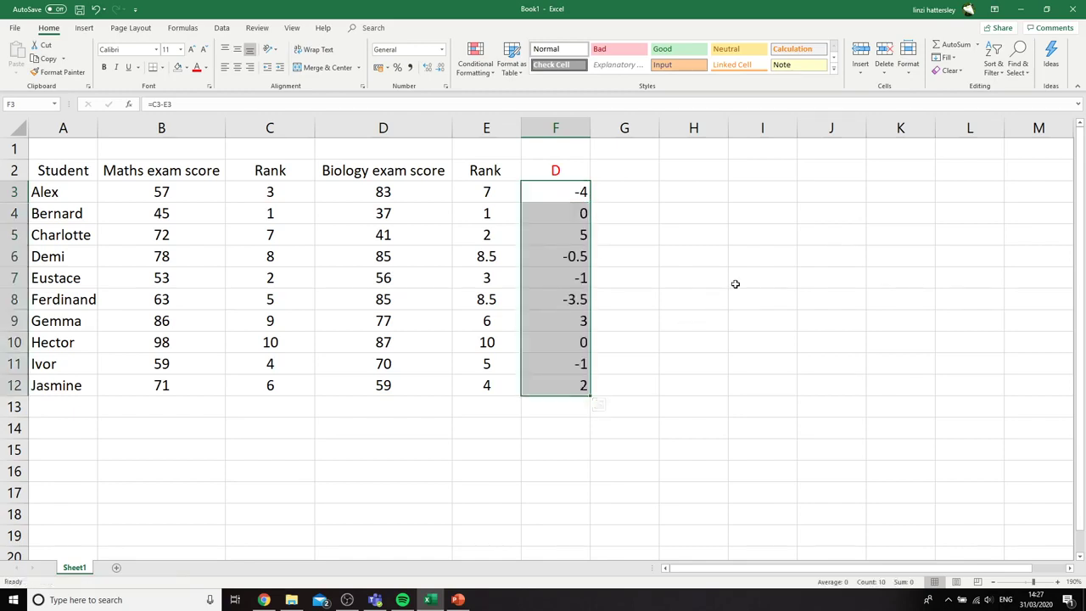
left_click(735, 285)
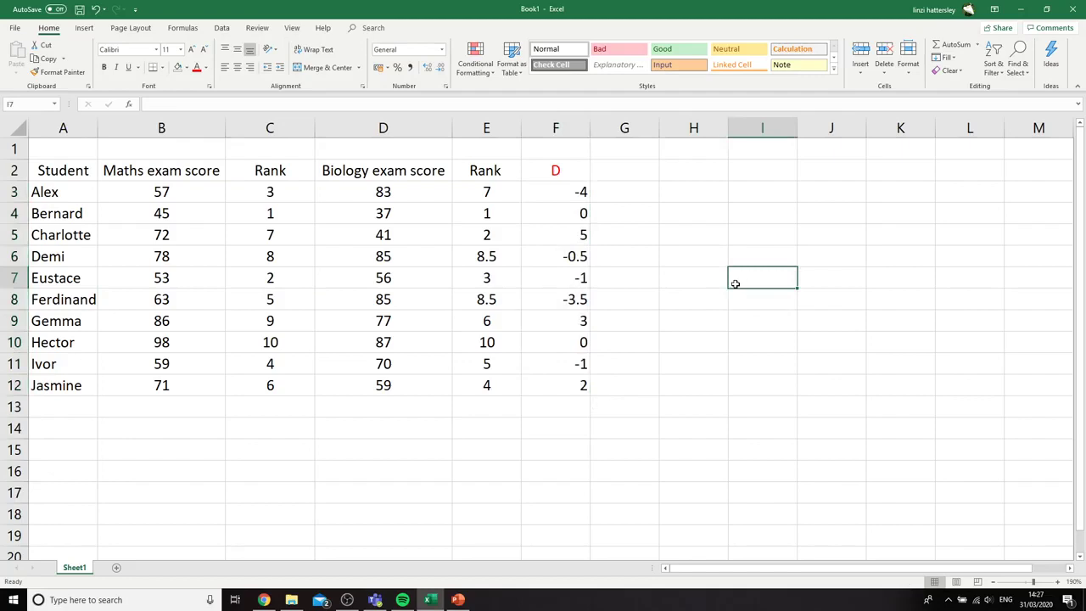
- Add the heading D^2 in G2, beside the D column
left_click(627, 173)
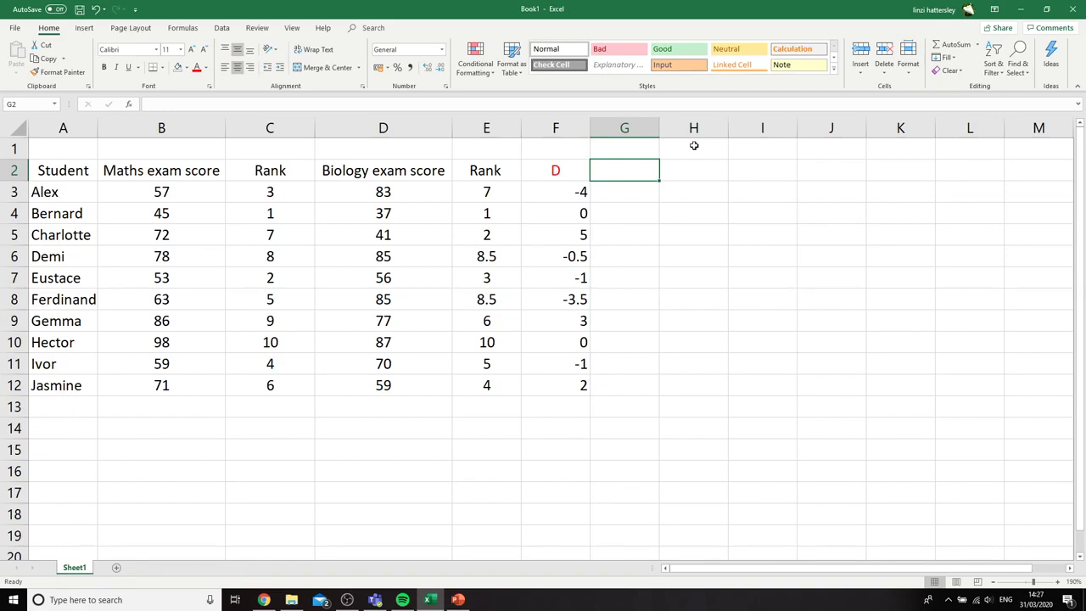
type("D^")
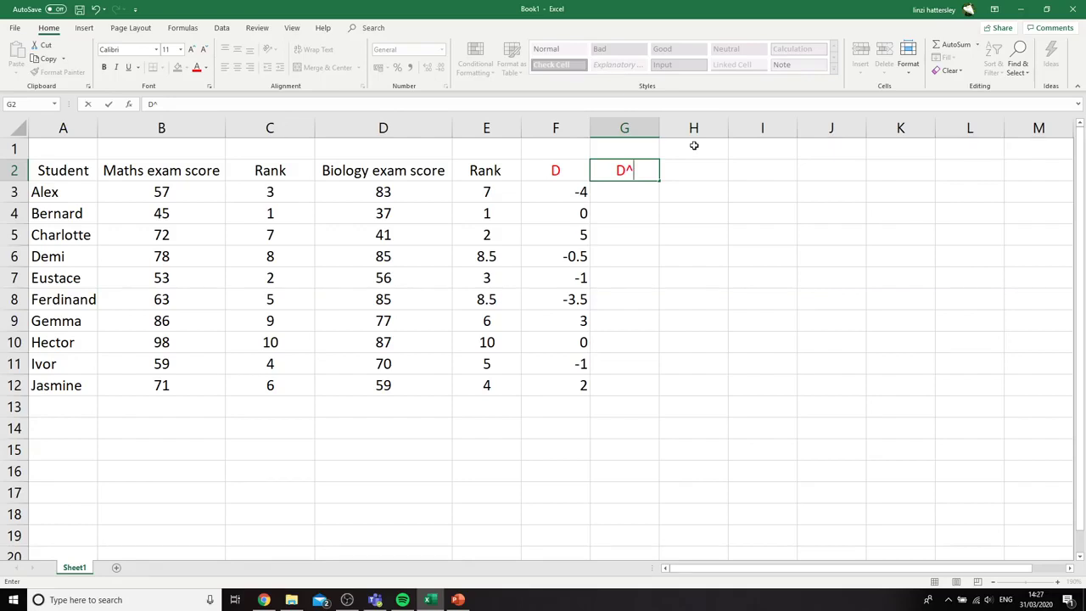
type("w")
key("BackSpace")
type("2")
- Enter the formula =F3^2 in G3 to square the first student's rank difference
left_click(633, 190)
type("=")
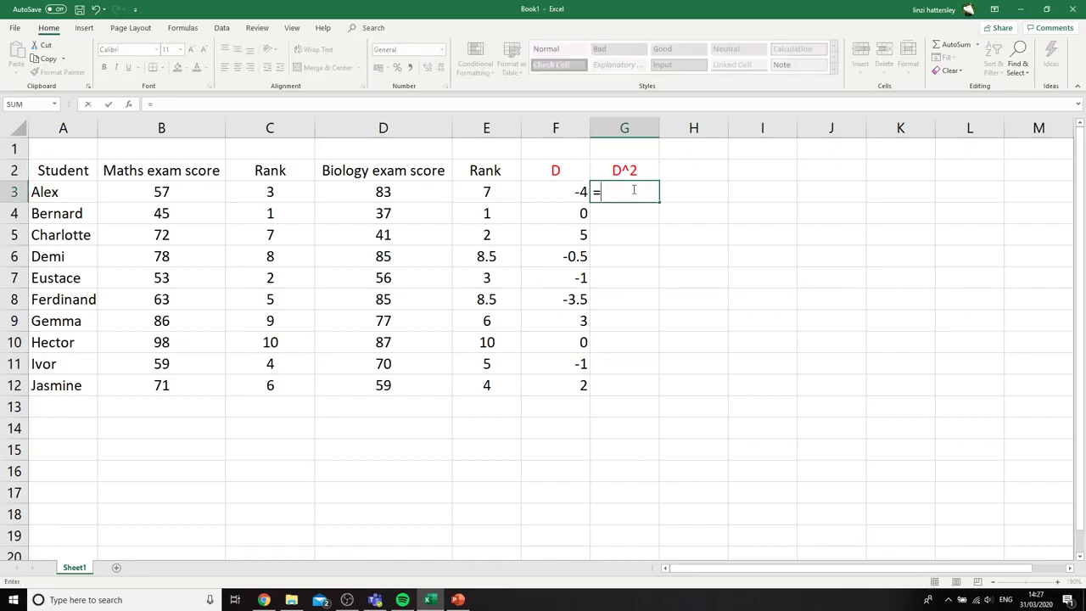
left_click(577, 191)
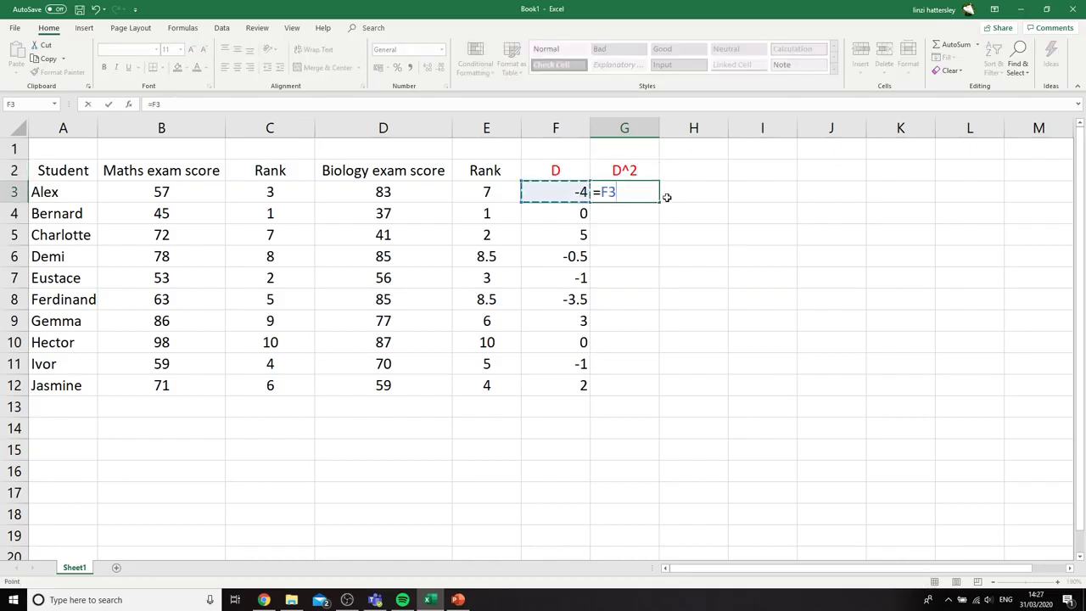
type("^2")
key("Return")
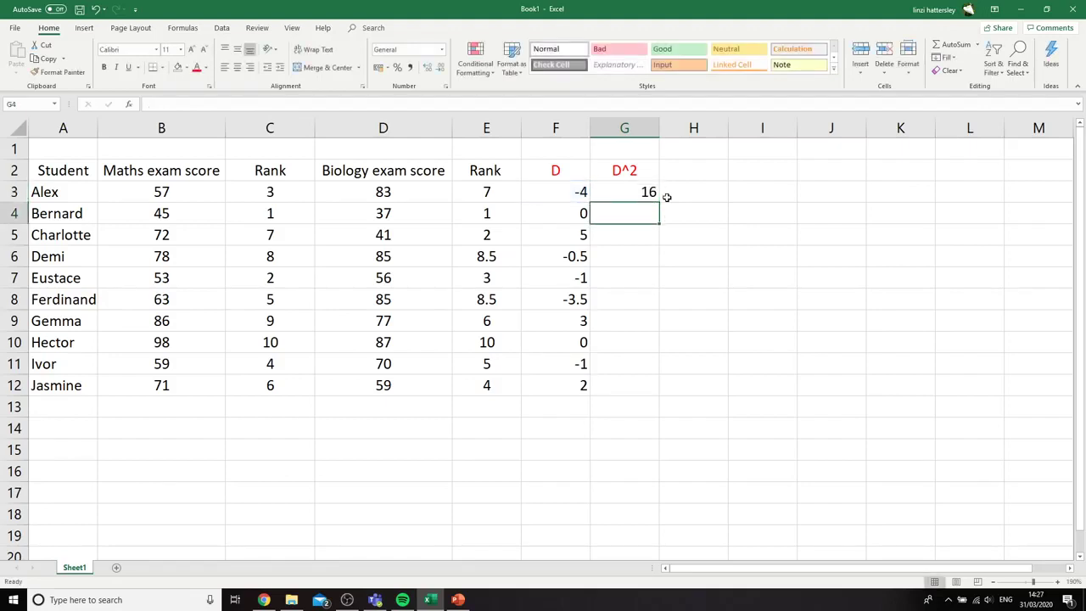
- Copy the squared difference formula from G3 down to G12
left_click(648, 192)
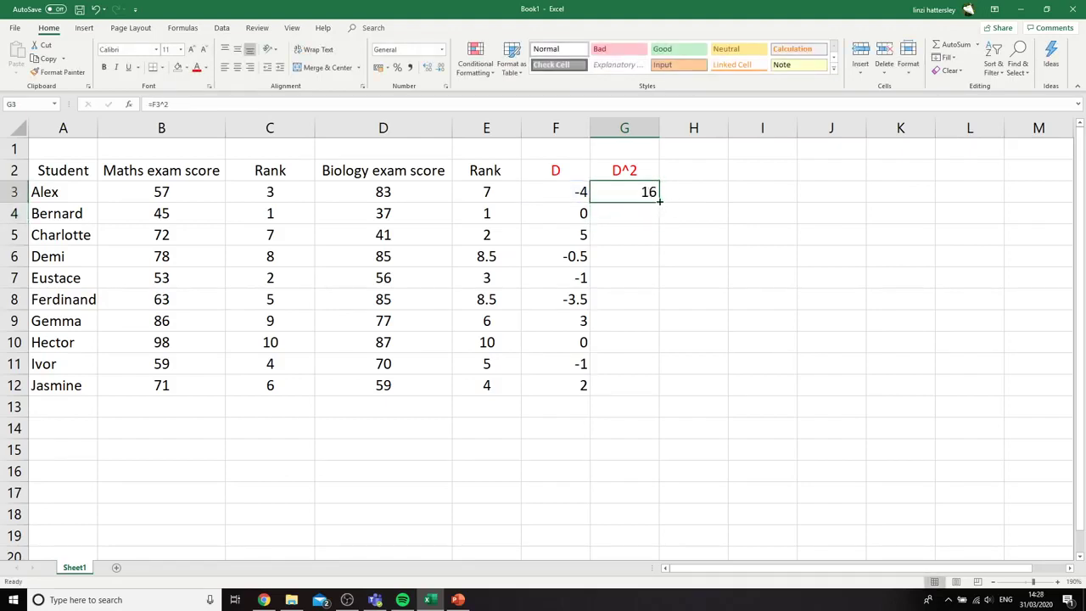
left_click_drag(660, 203, 655, 390)
left_click(716, 337)
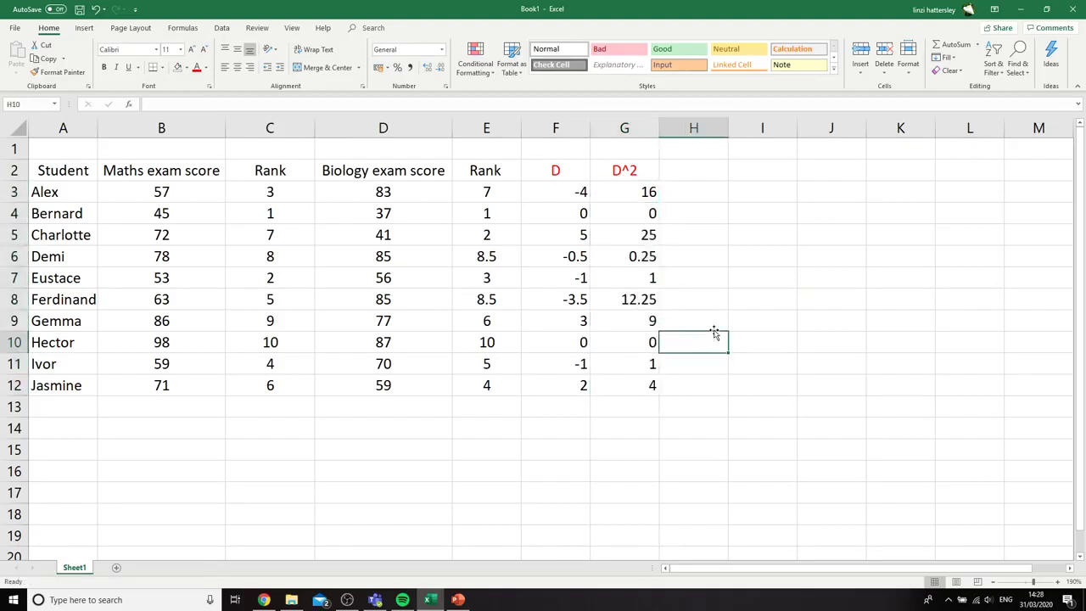
- Label F13 as ΣD2, inserting the Greek capital letter sigma (character code 03A3) as a symbol before D2
left_click(573, 403)
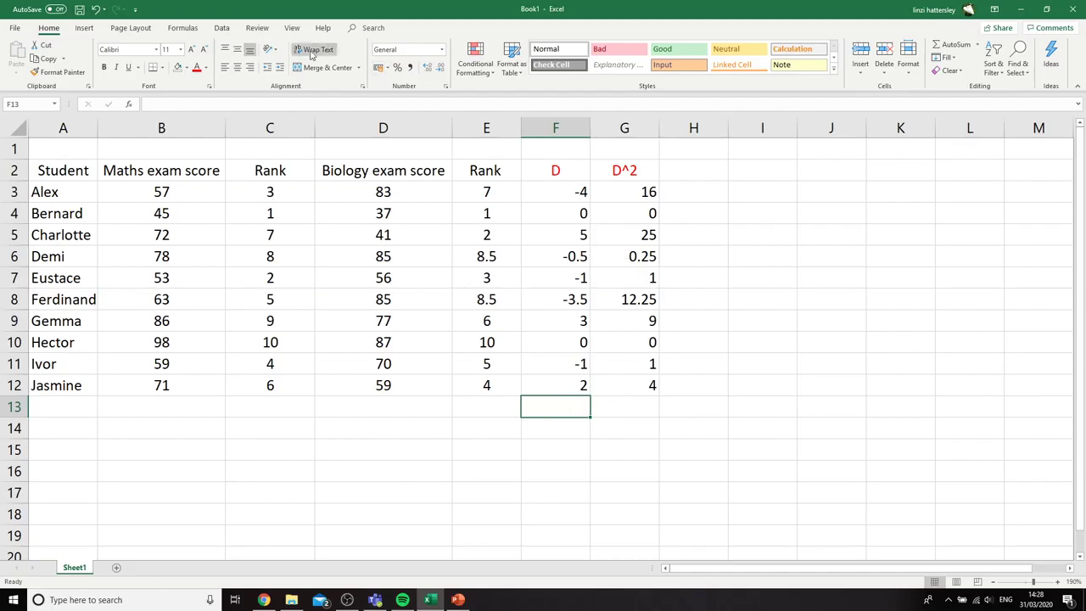
left_click(83, 28)
left_click(1040, 56)
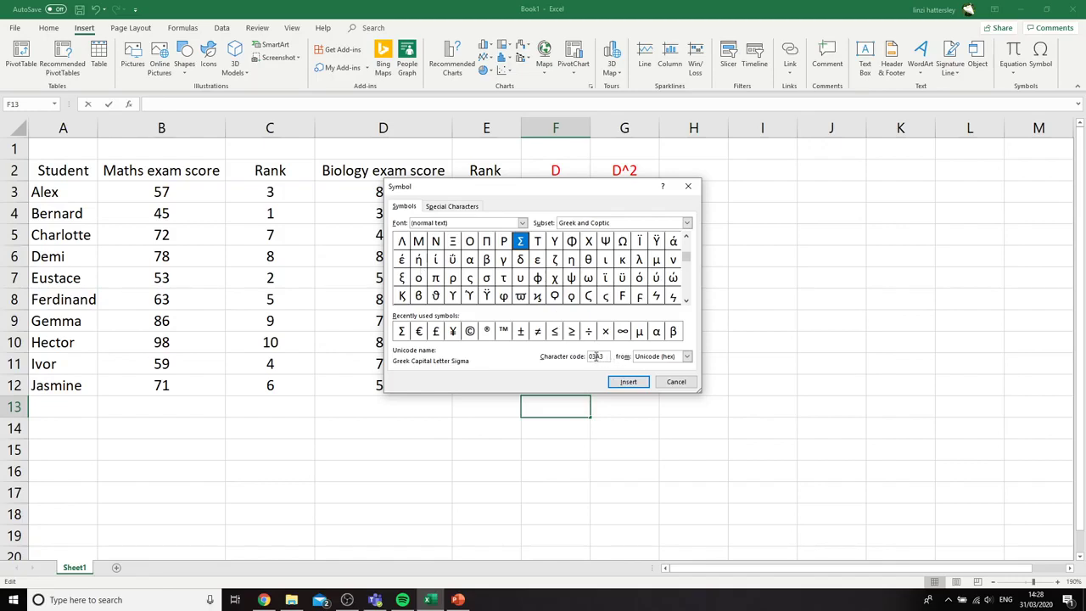
left_click_drag(603, 358, 583, 359)
left_click(628, 384)
left_click(676, 382)
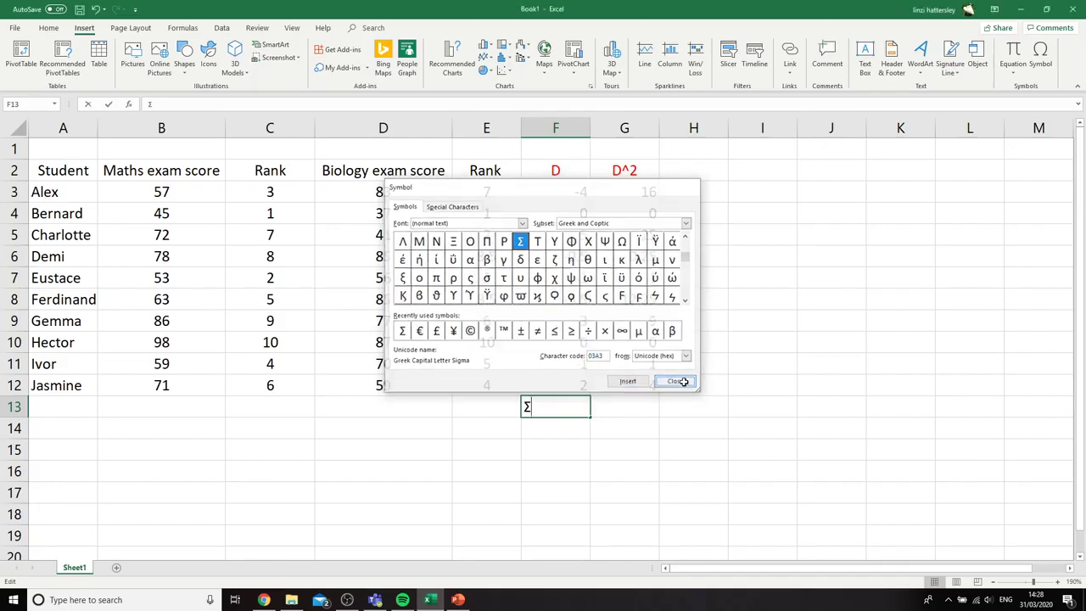
left_click(211, 107)
type("D")
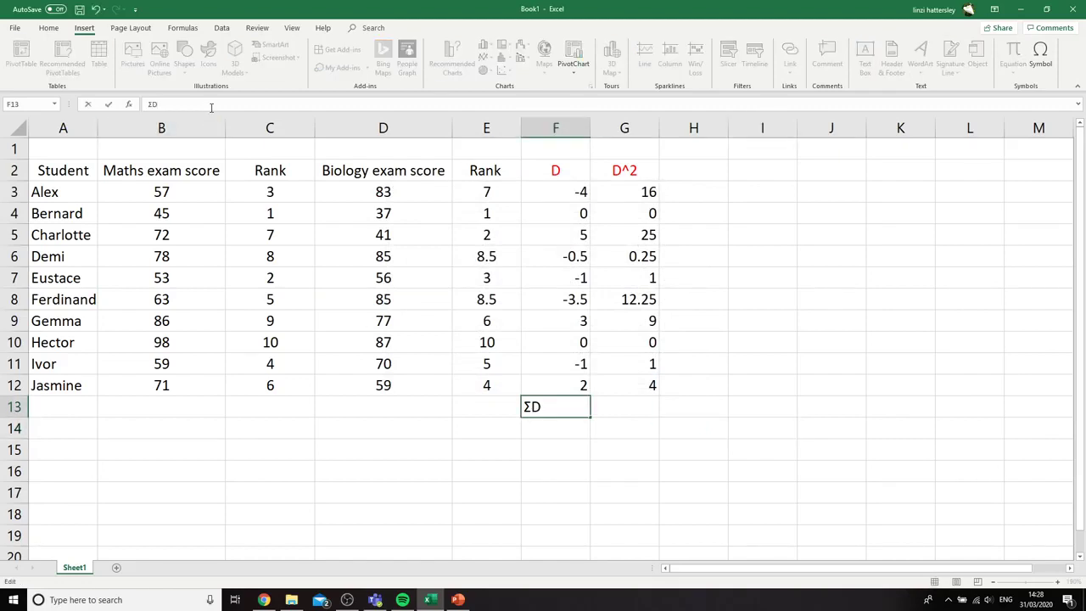
type("2")
- Set the font colour of the D and D^2 headings in F2:G2 to Automatic
left_click_drag(530, 168, 618, 170)
left_click(48, 27)
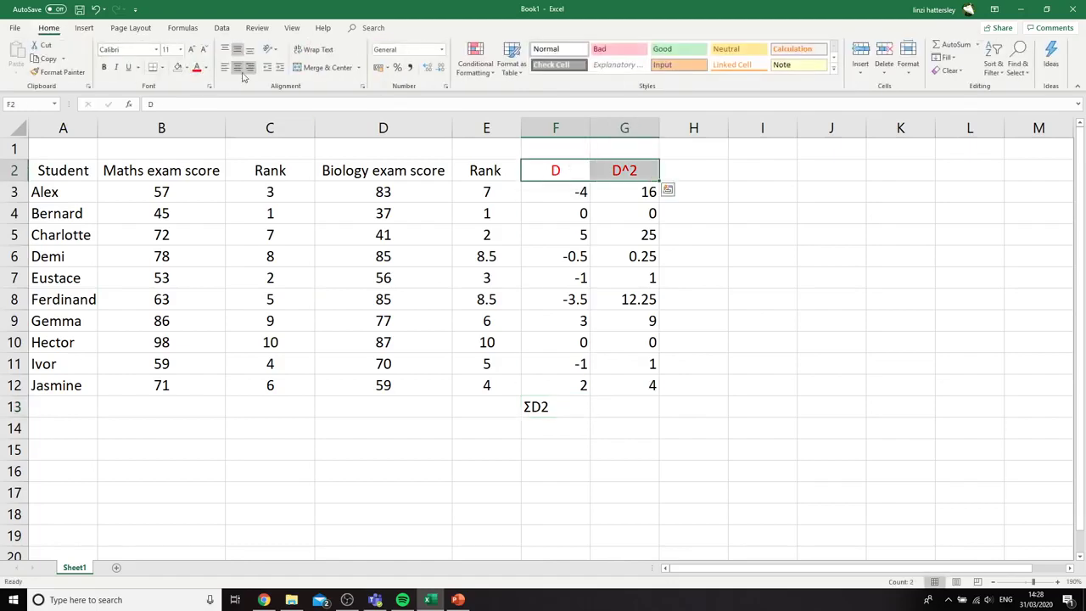
left_click(204, 67)
left_click(225, 82)
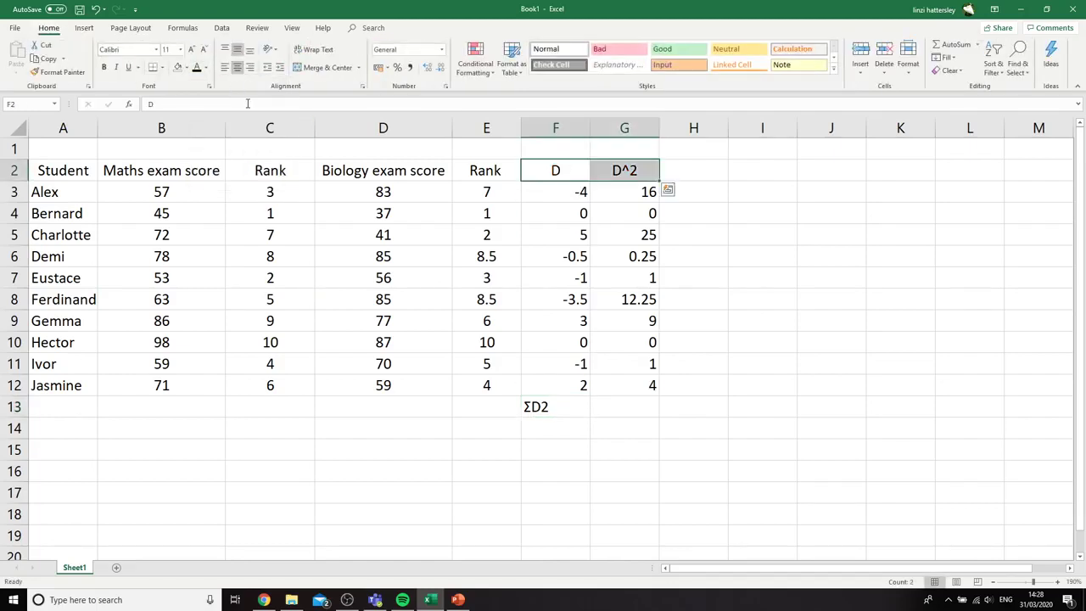
- Fill the total row cells F13:G13 with standard blue
left_click(666, 410)
left_click_drag(584, 408, 617, 399)
left_click(205, 67)
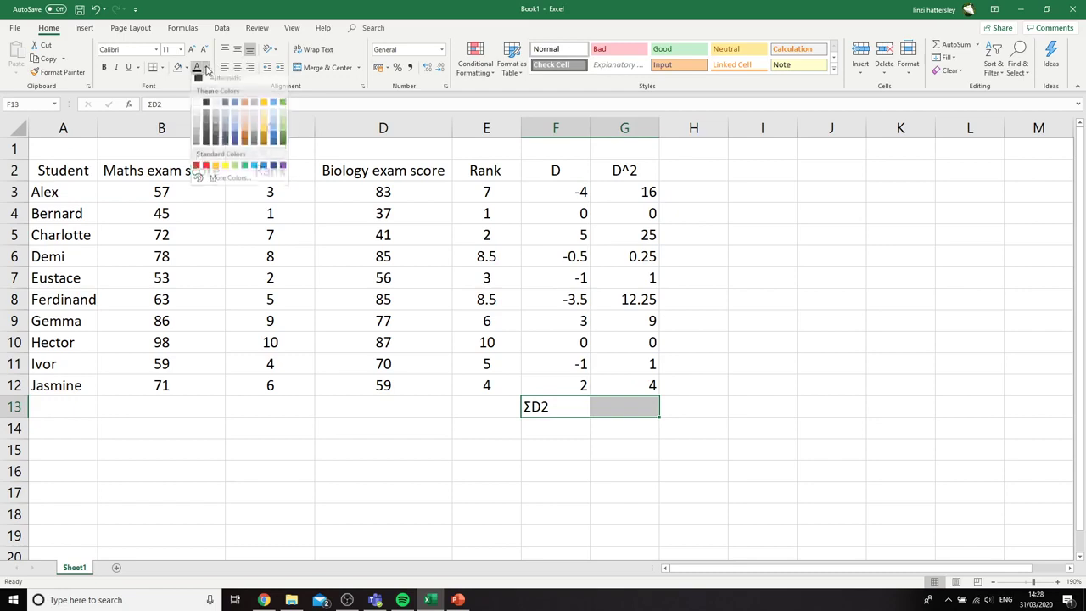
left_click(187, 68)
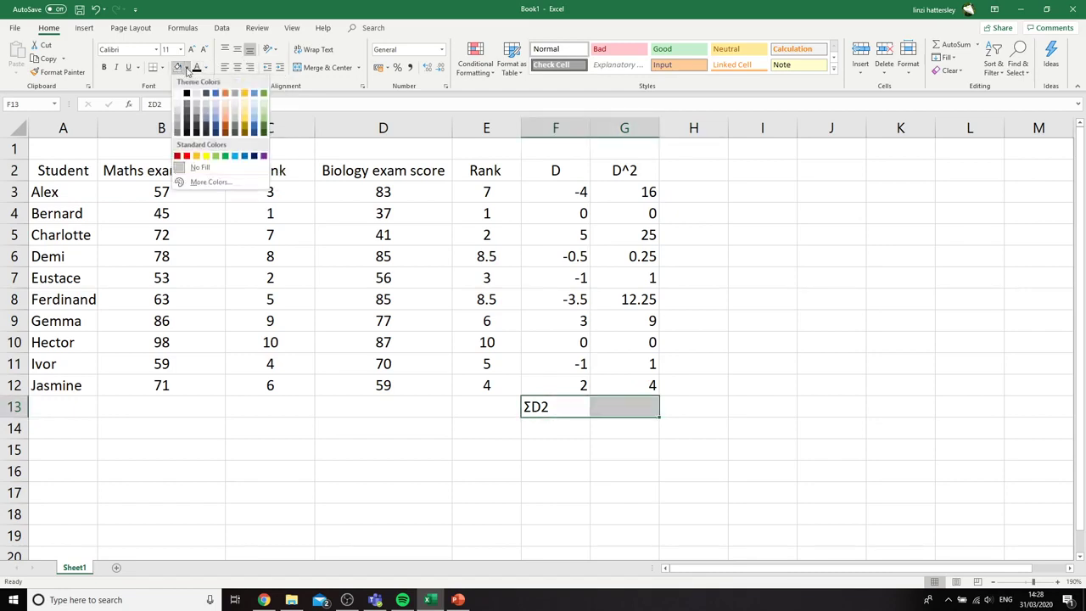
left_click(246, 160)
- Enter the formula =SUM(G3:G12) in G13 to total the squared differences
left_click(628, 404)
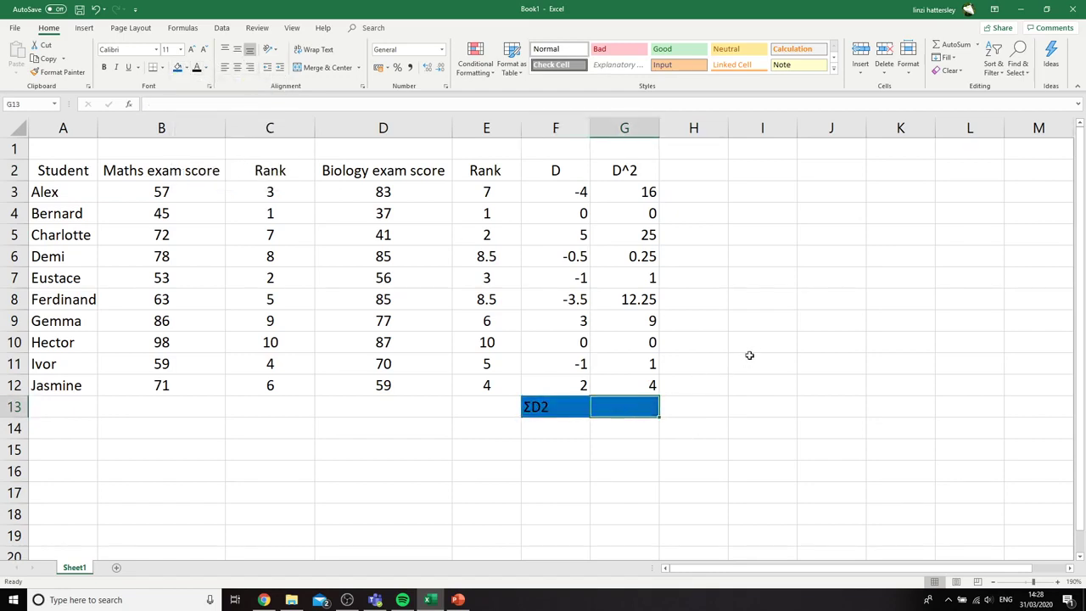
type("=")
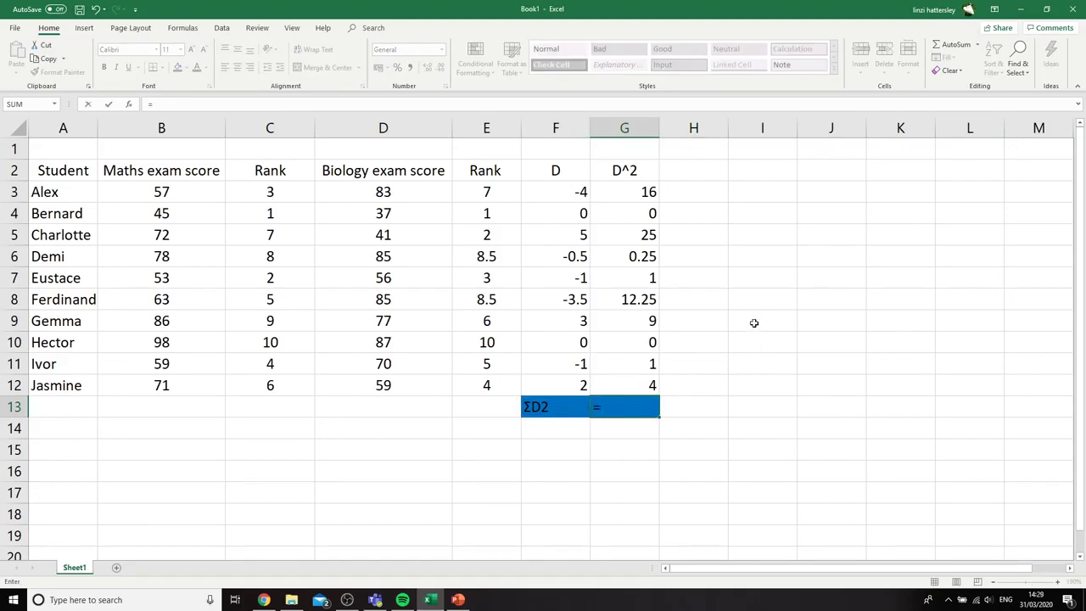
type("SUM(")
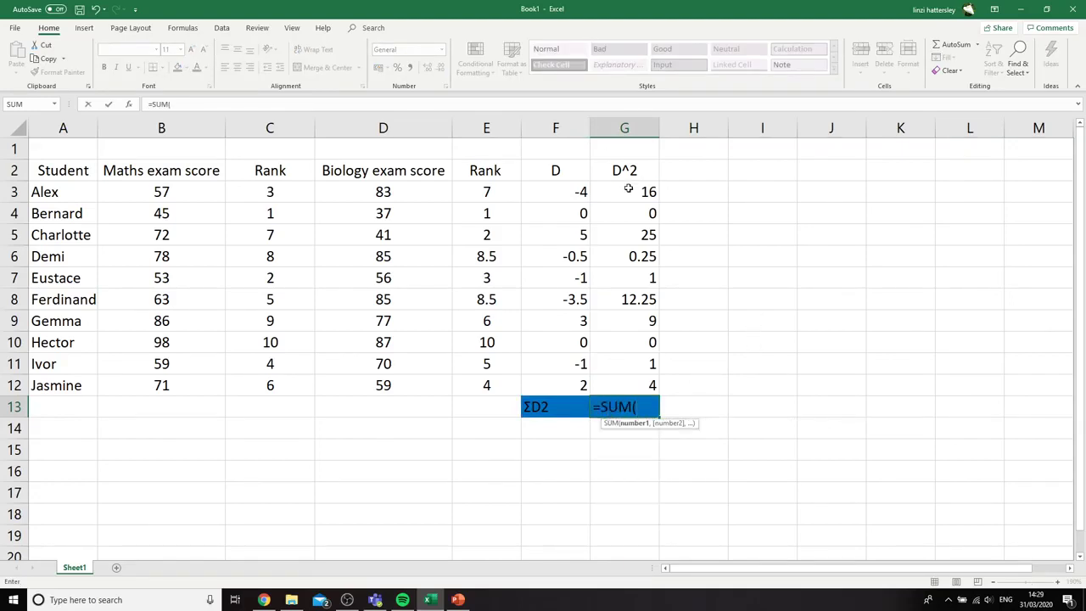
left_click_drag(630, 188, 646, 384)
type(")")
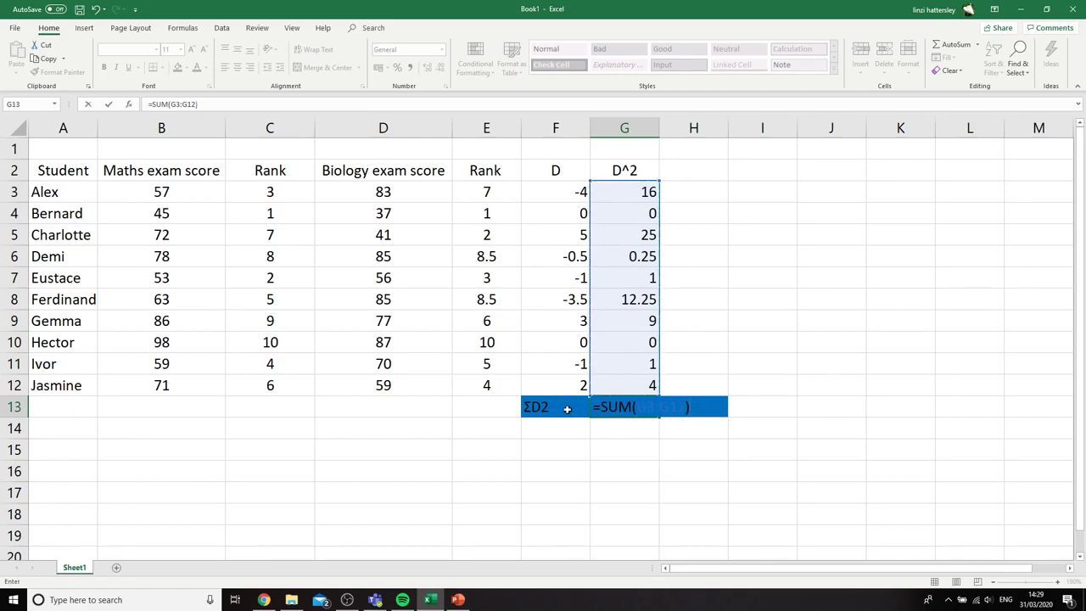
key("Tab")
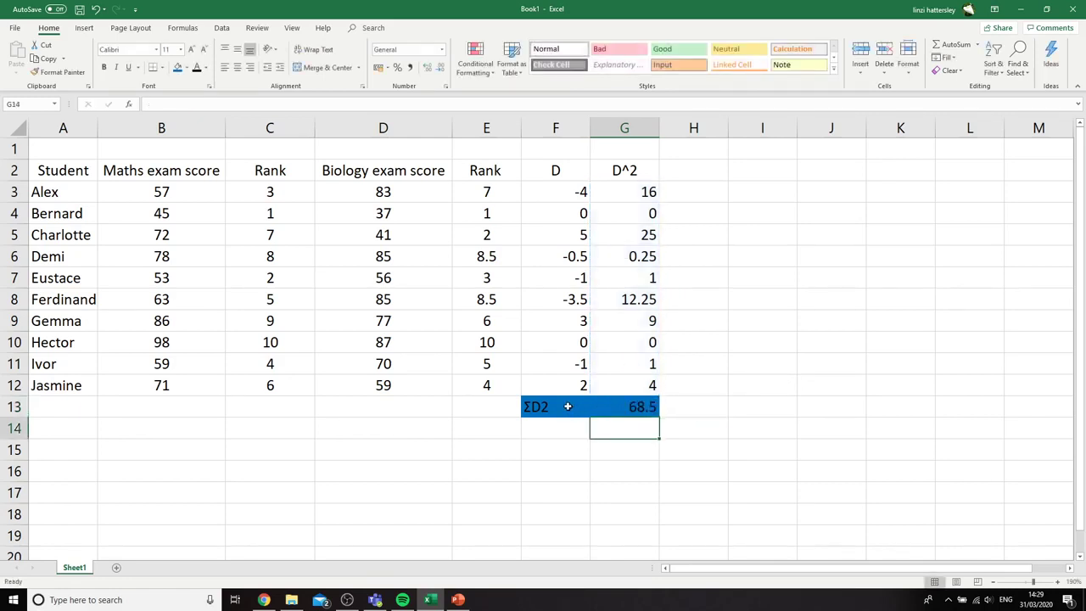
- Change the fill colour of the ΣD2 cells F13:G13 to the gold theme colour
left_click_drag(652, 407, 539, 407)
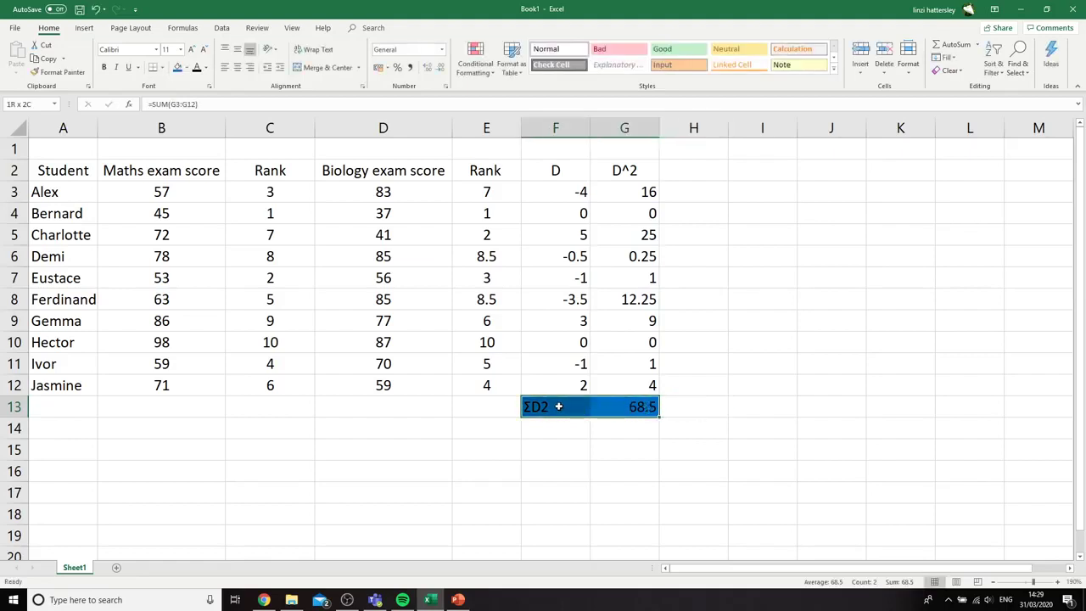
left_click(187, 67)
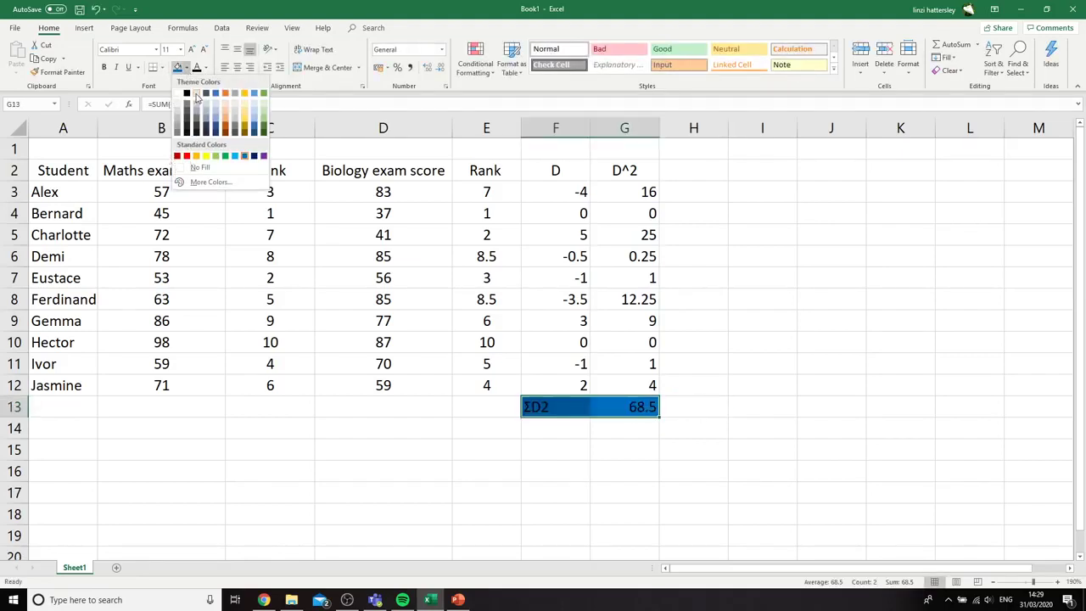
left_click(245, 95)
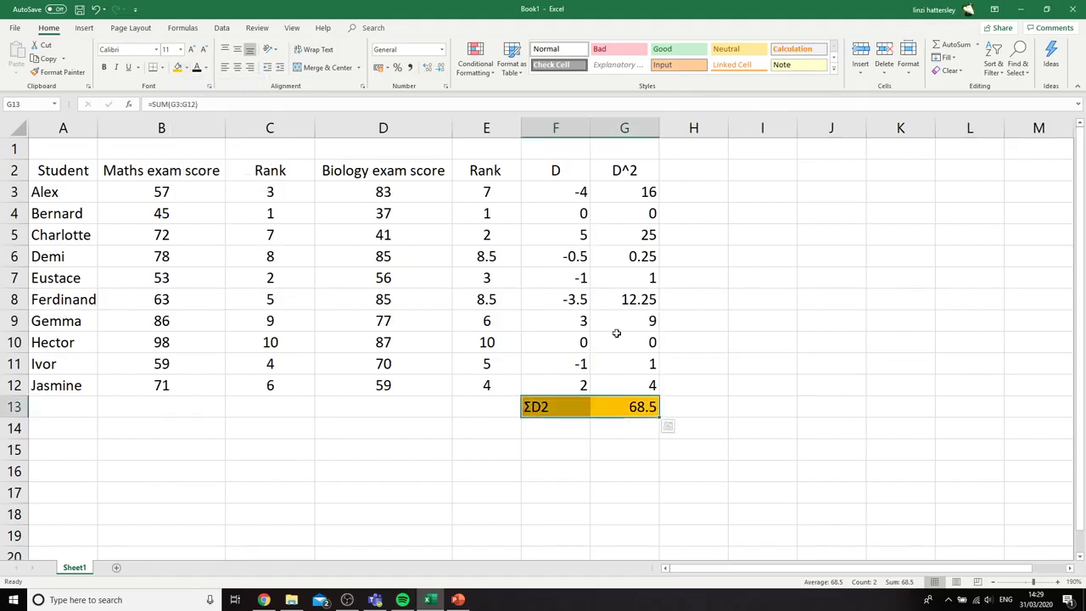
- Inspect the ΣD2 formula in G13 and the cell range it references
left_click(620, 402)
left_click(194, 100)
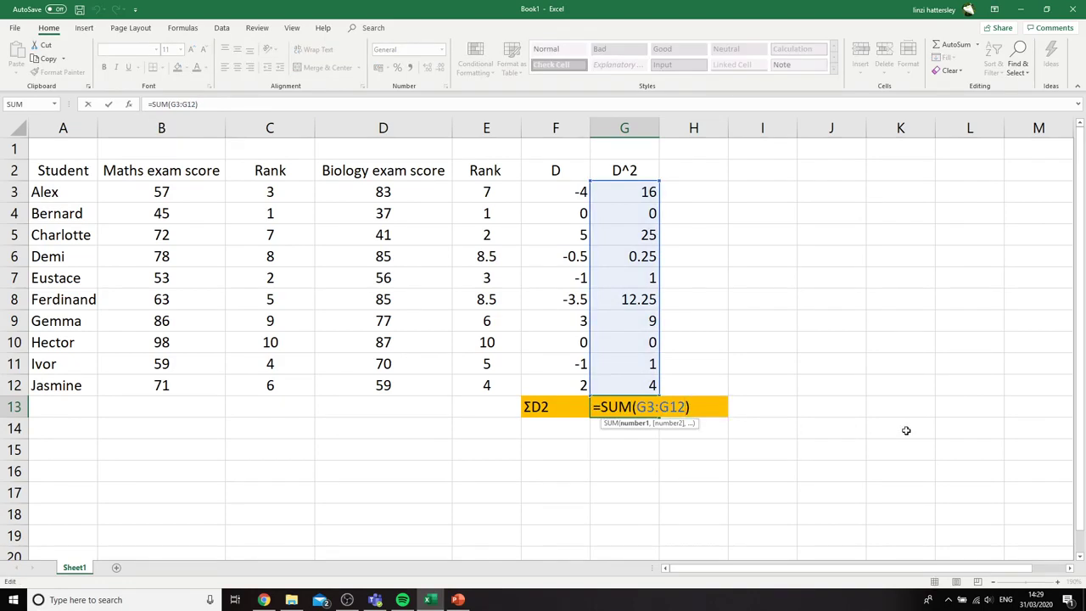
left_click(850, 430)
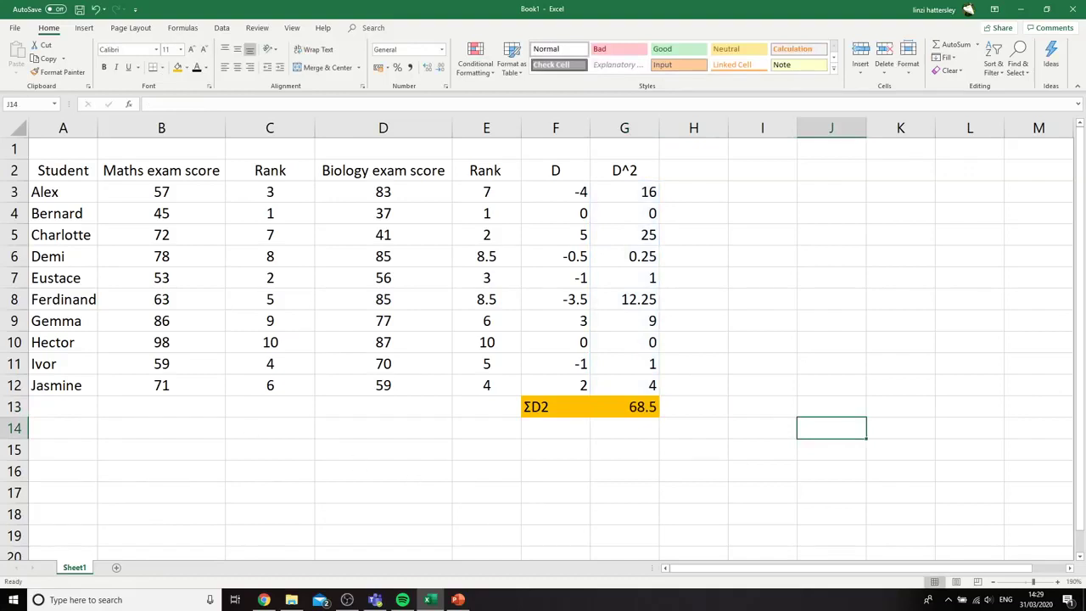
- Switch to the PowerPoint slide show, display the Step 5 coefficient formula slide full screen and reveal its N and ΣD² definitions
left_click_drag(0, 25, 0, 26)
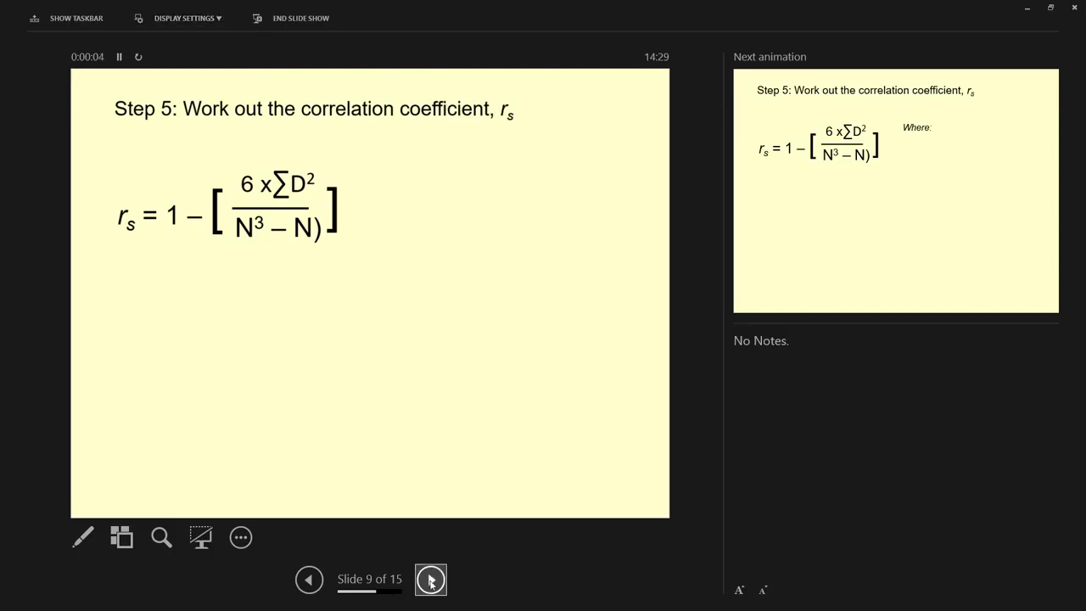
left_click(177, 17)
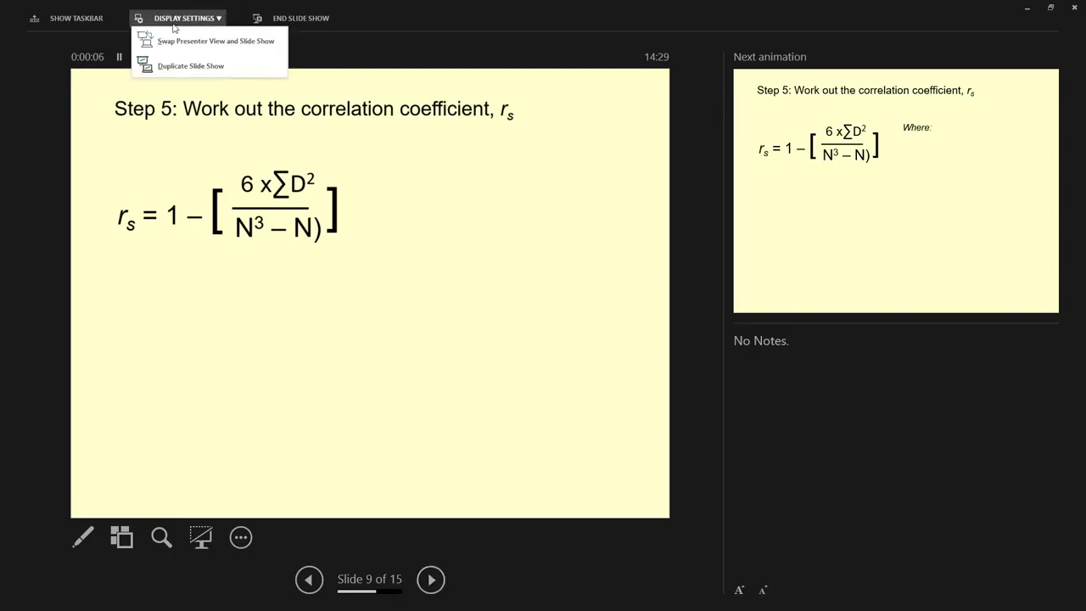
left_click(188, 42)
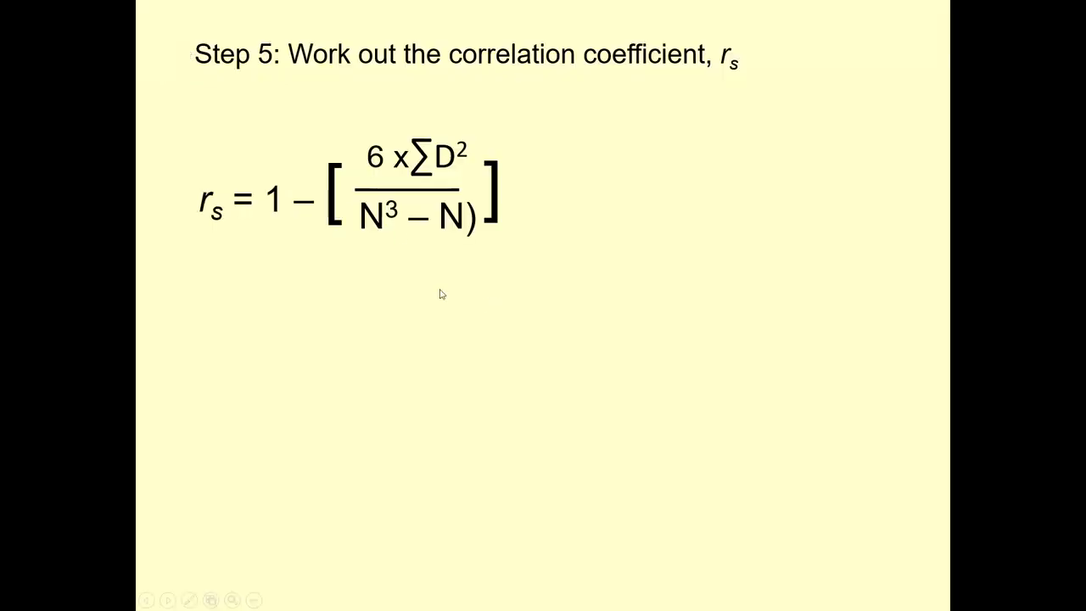
left_click(422, 262)
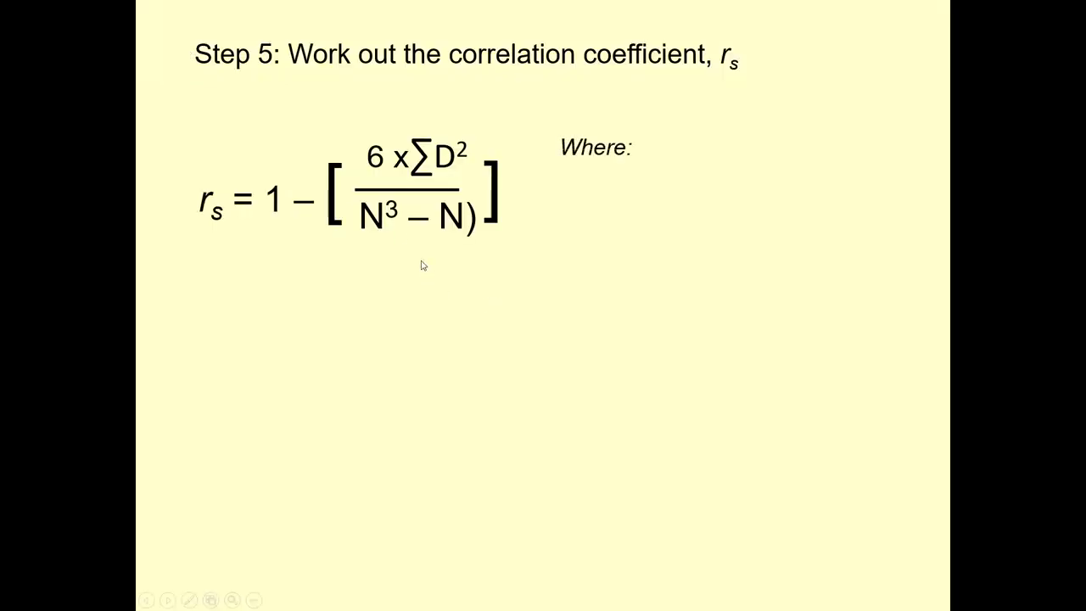
left_click(423, 266)
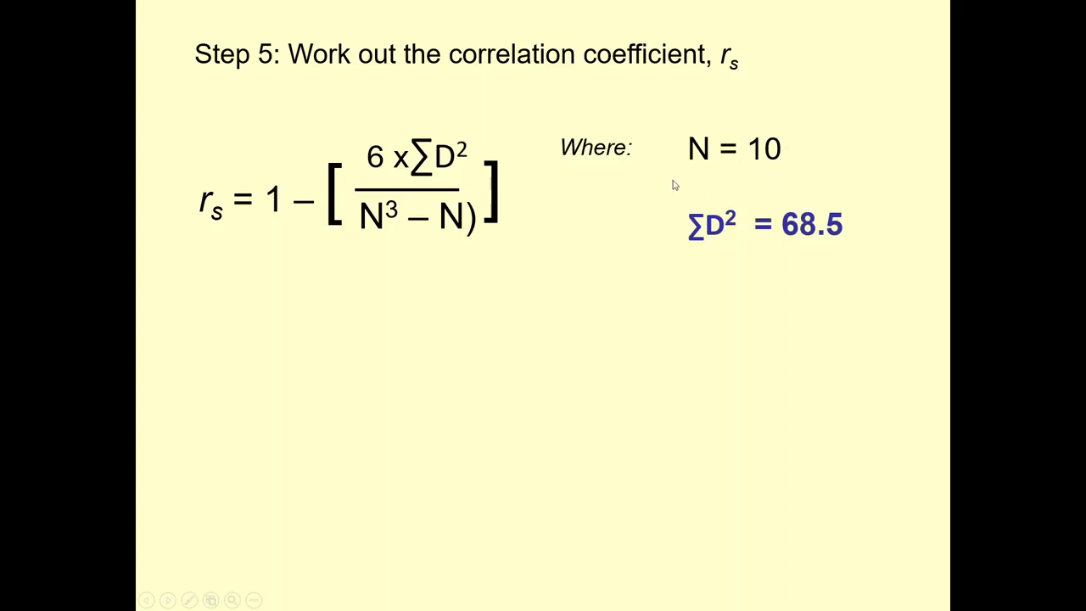
- Switch back to the Excel workbook and enter the label Rs in cell A14 below the student list
key("alt+Tab")
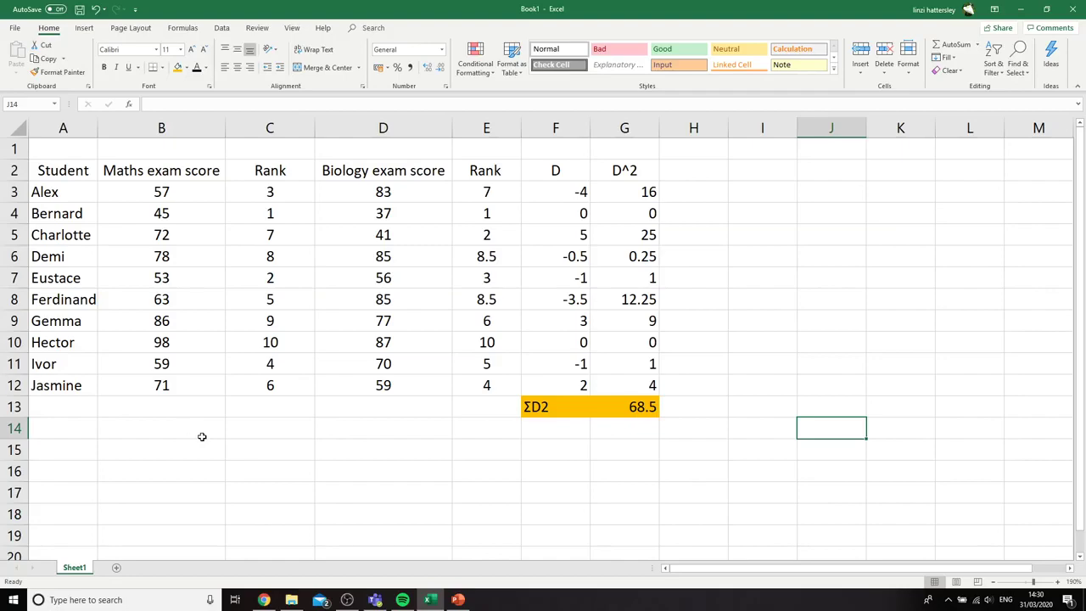
scroll(205, 436, "down", 3, "ctrl")
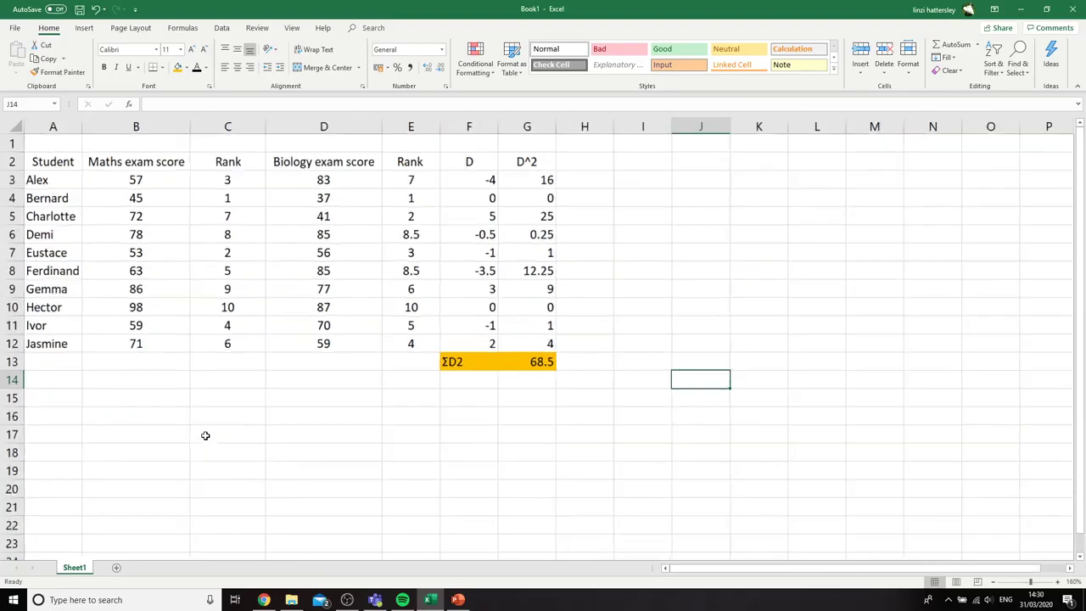
left_click(73, 382)
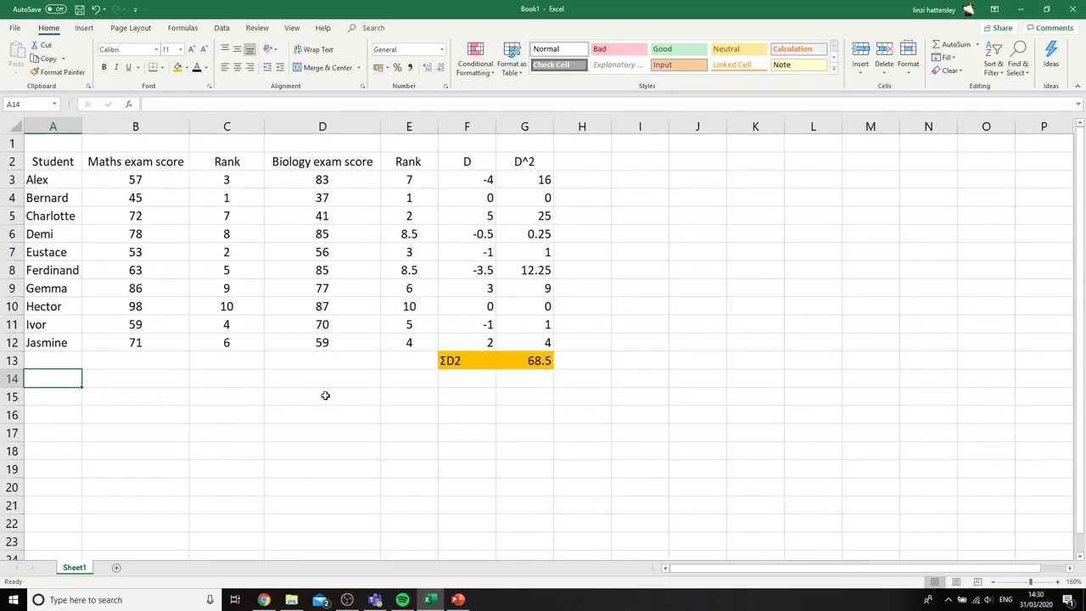
type("rs")
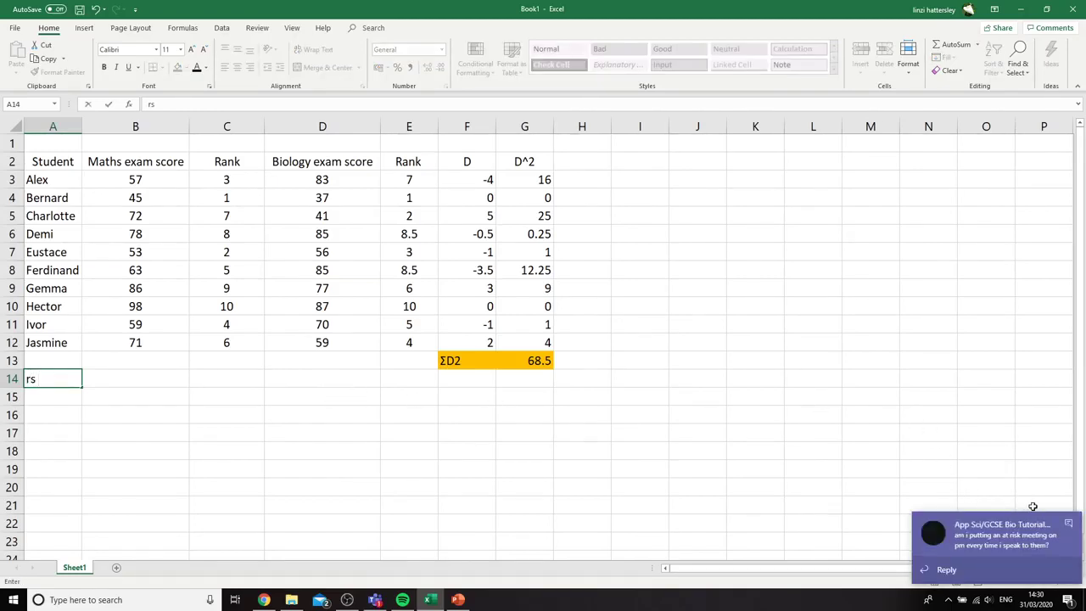
left_click(1068, 523)
left_click(94, 378)
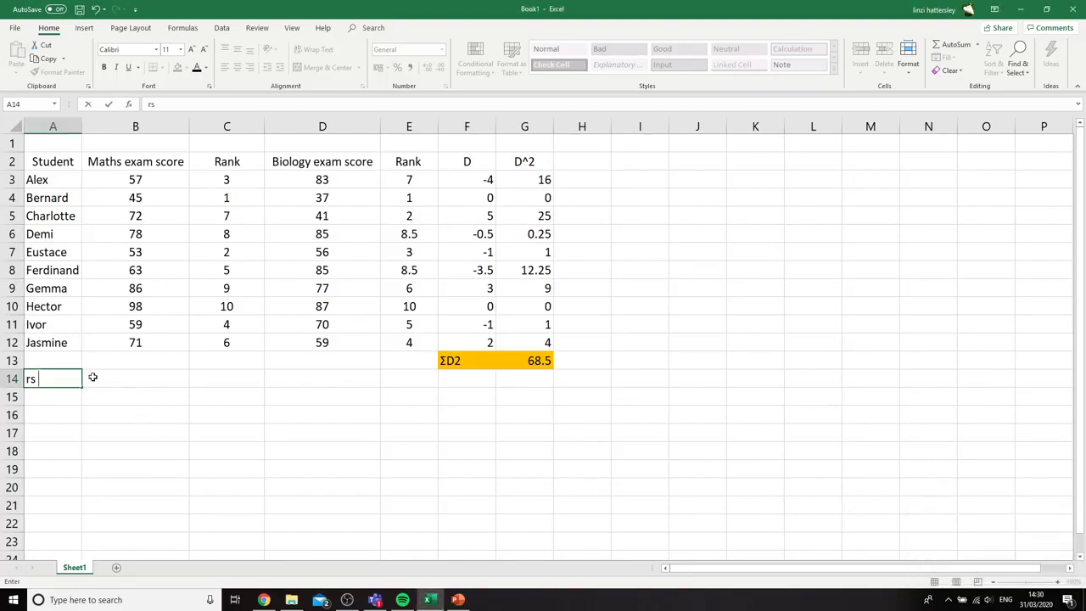
key("BackSpace")
type("#")
key("BackSpace")
key("BackSpace")
type("s")
left_click(147, 379)
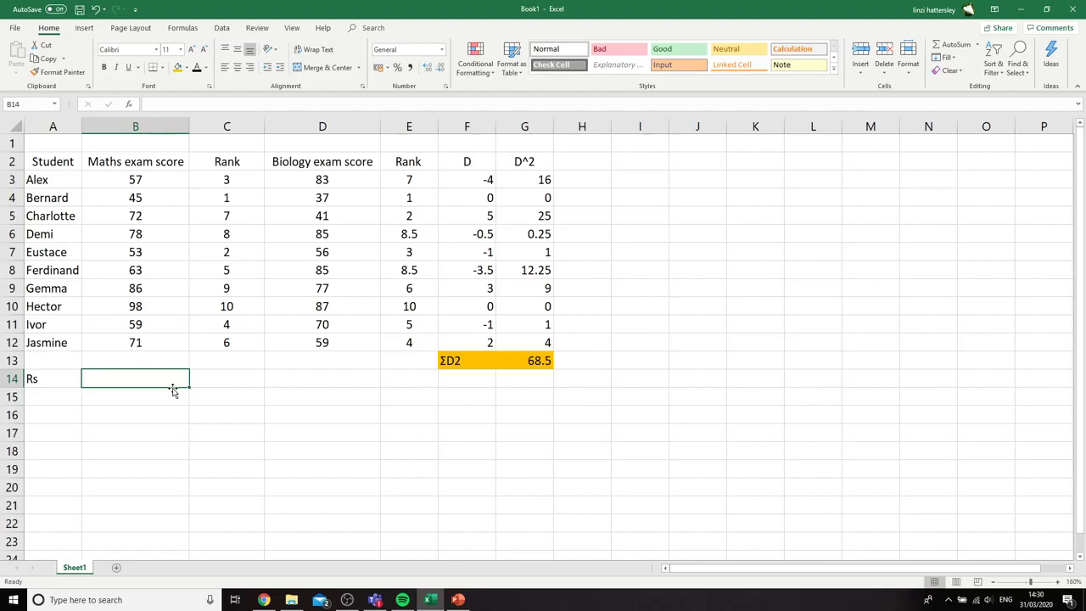
- Label the two parts of the coefficient fraction by entering top in B14 and bottom in B15
type("top")
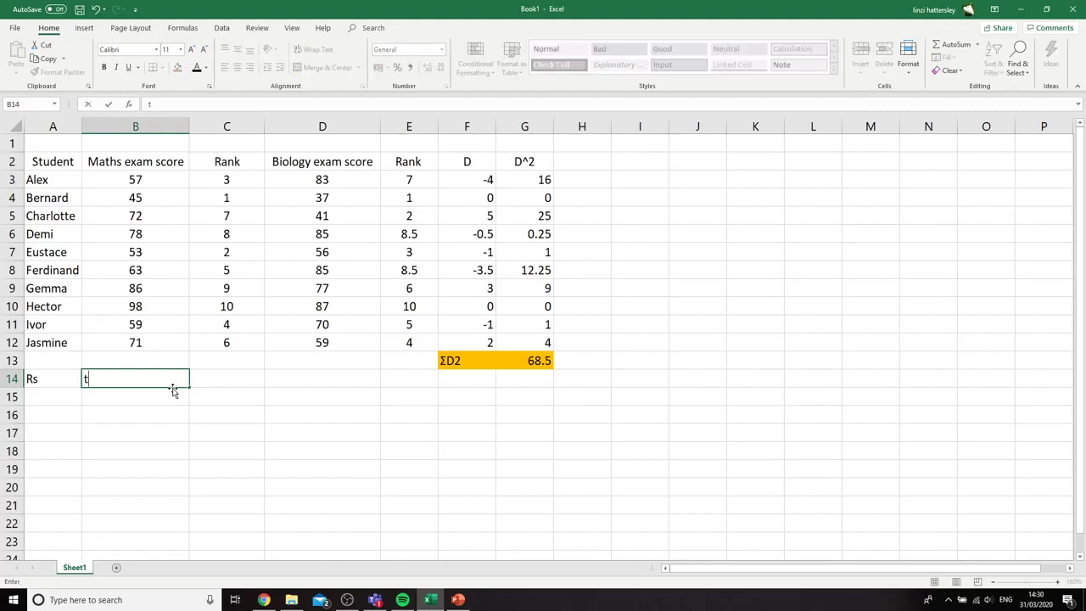
left_click(142, 397)
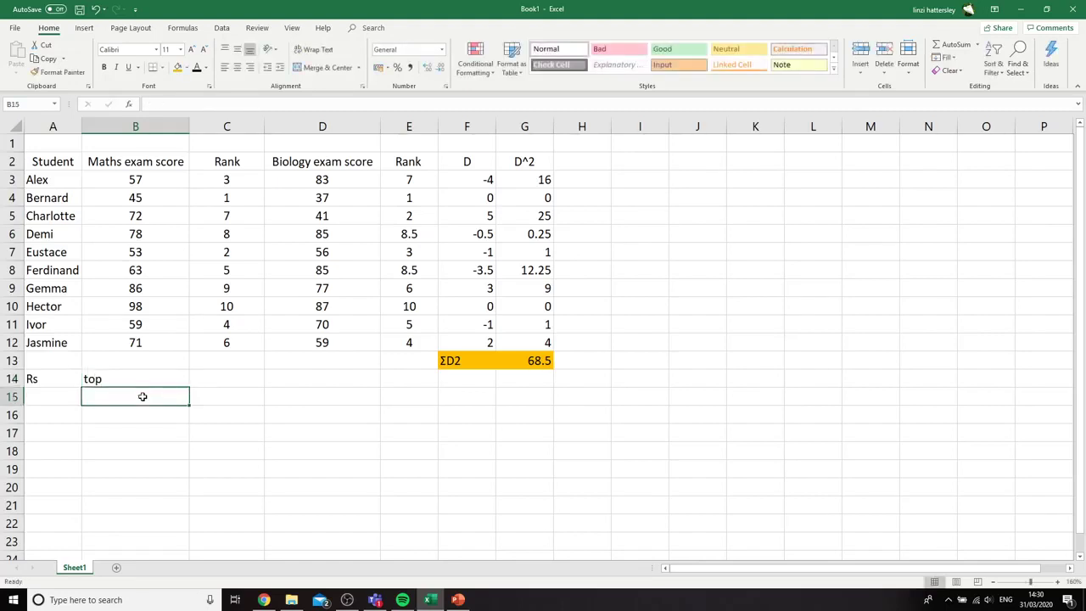
type("bottom")
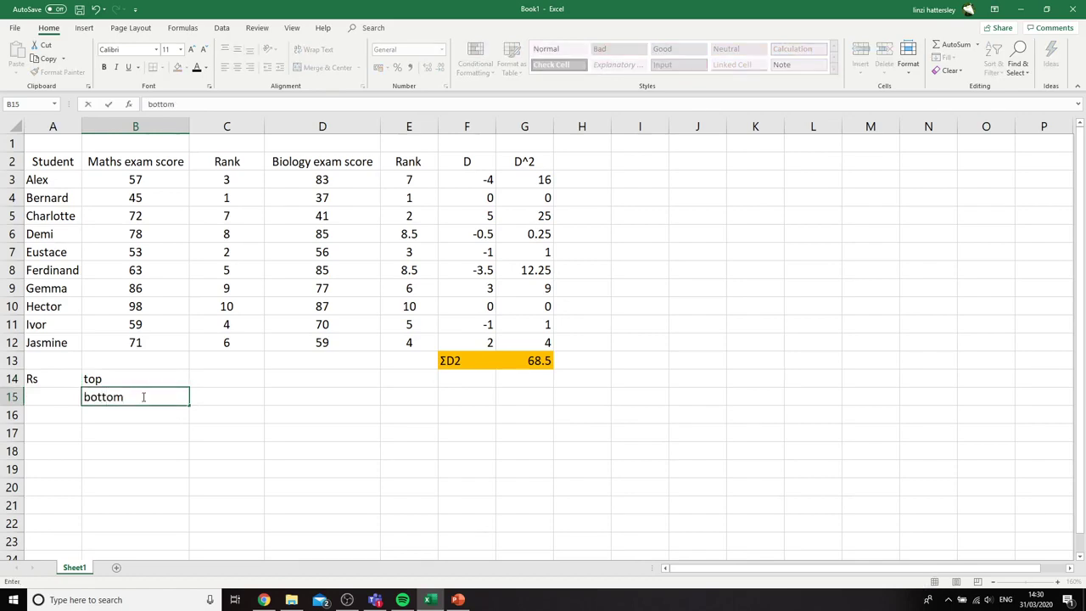
left_click(220, 379)
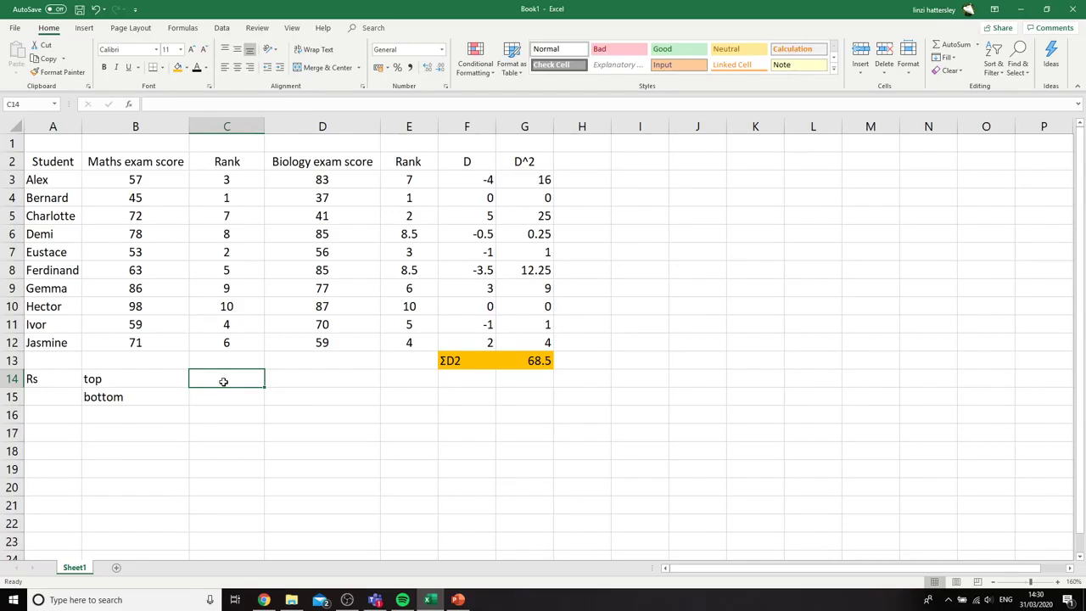
- Enter the formula =6*G13 in C14 to calculate the top of the coefficient fraction
type("=")
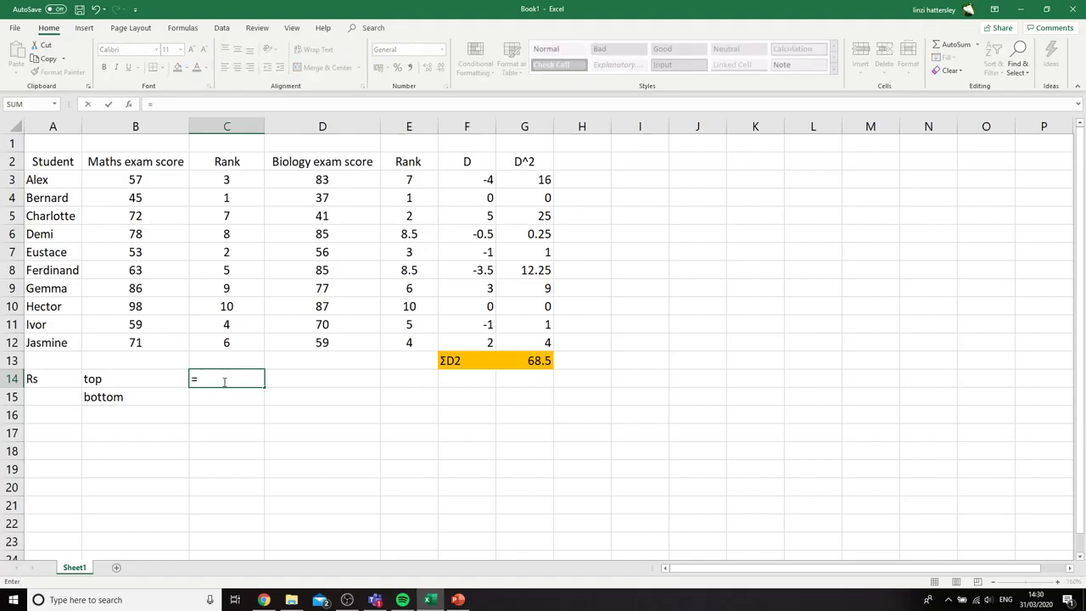
type("6")
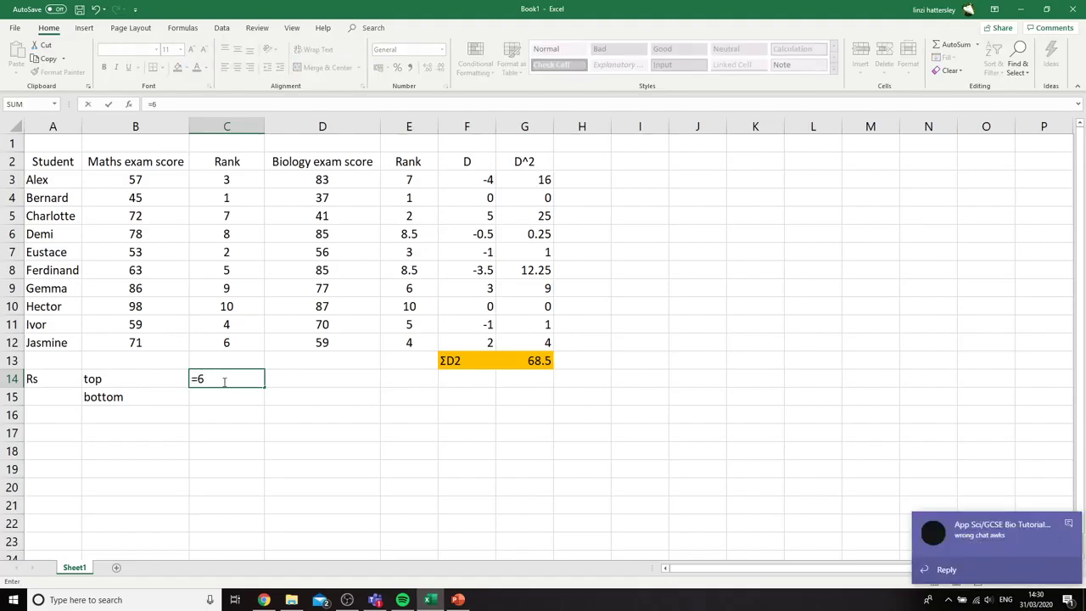
type("x")
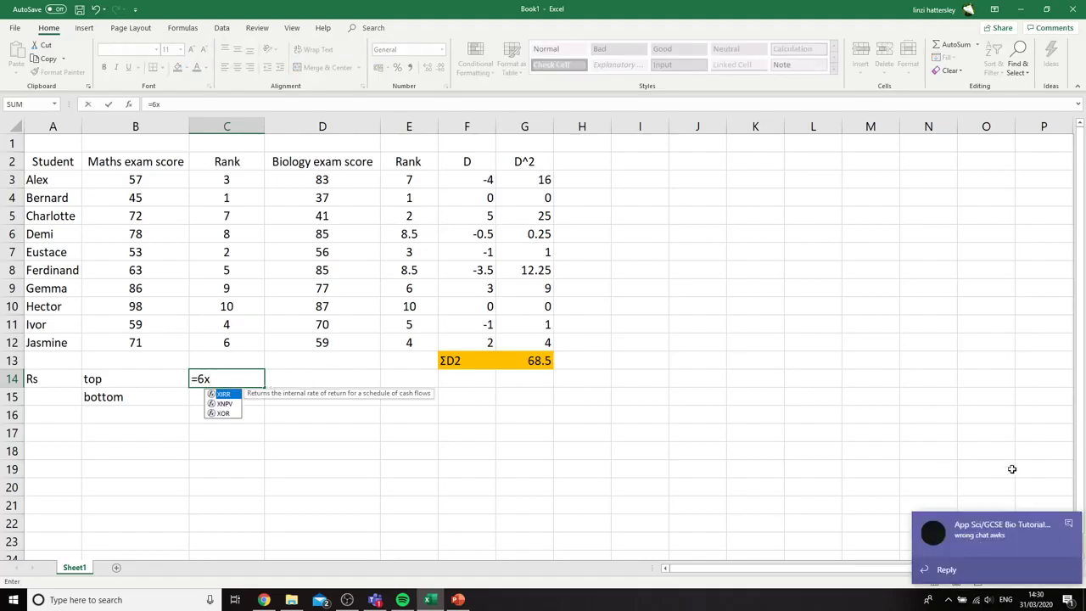
left_click(1070, 526)
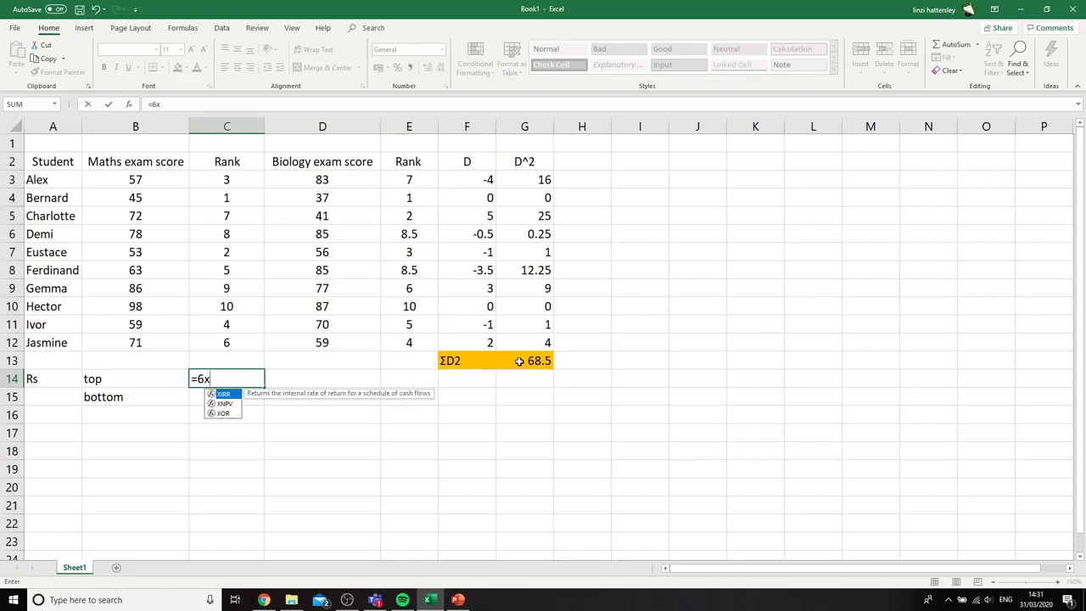
key("Return")
left_click(571, 341)
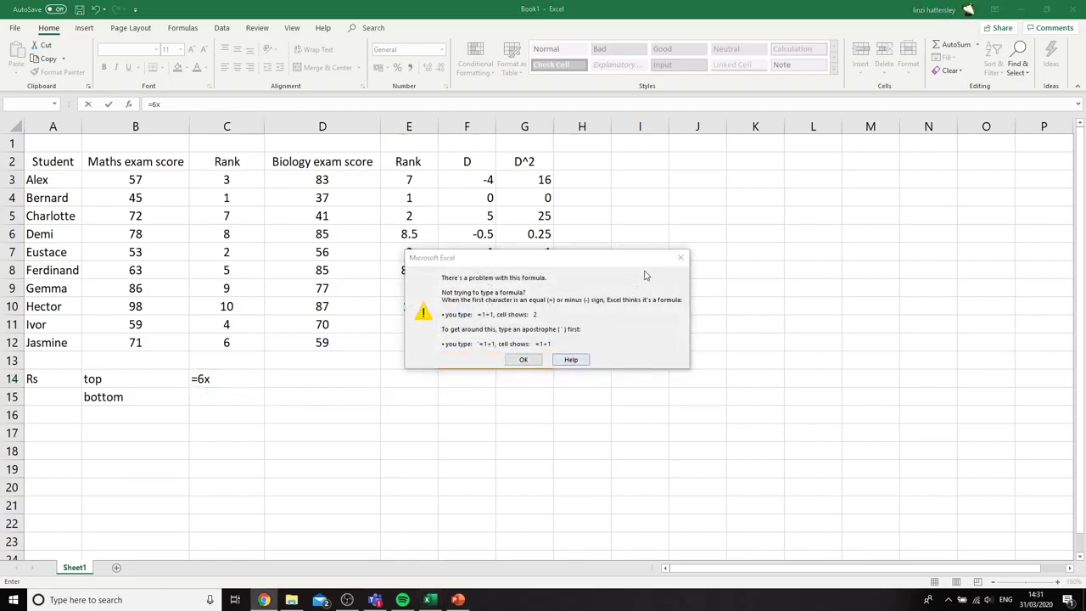
left_click(681, 257)
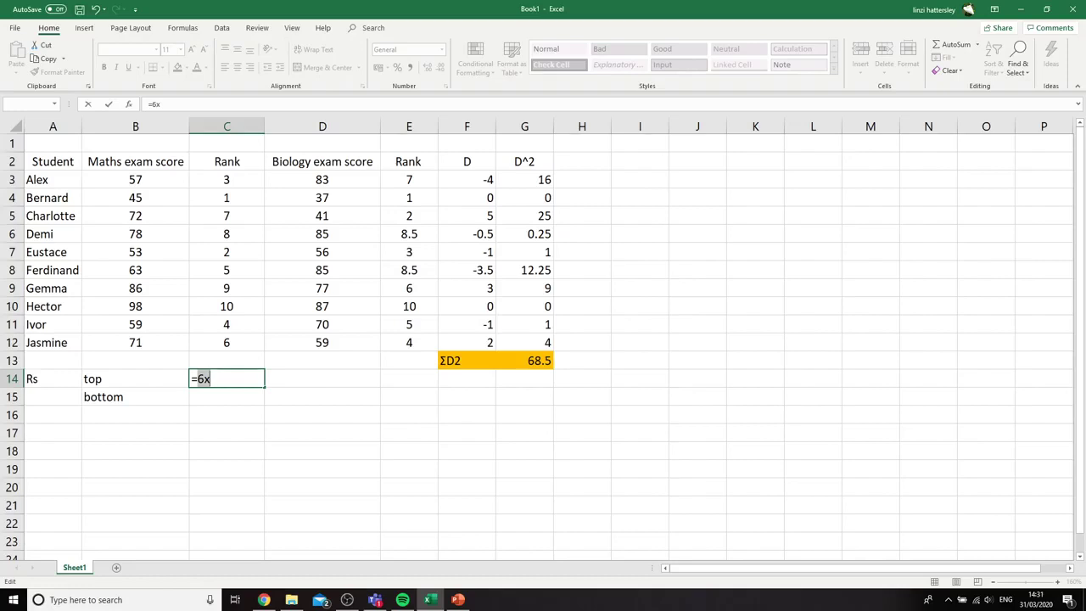
left_click(225, 376)
left_click(223, 375)
type("*")
left_click(542, 361)
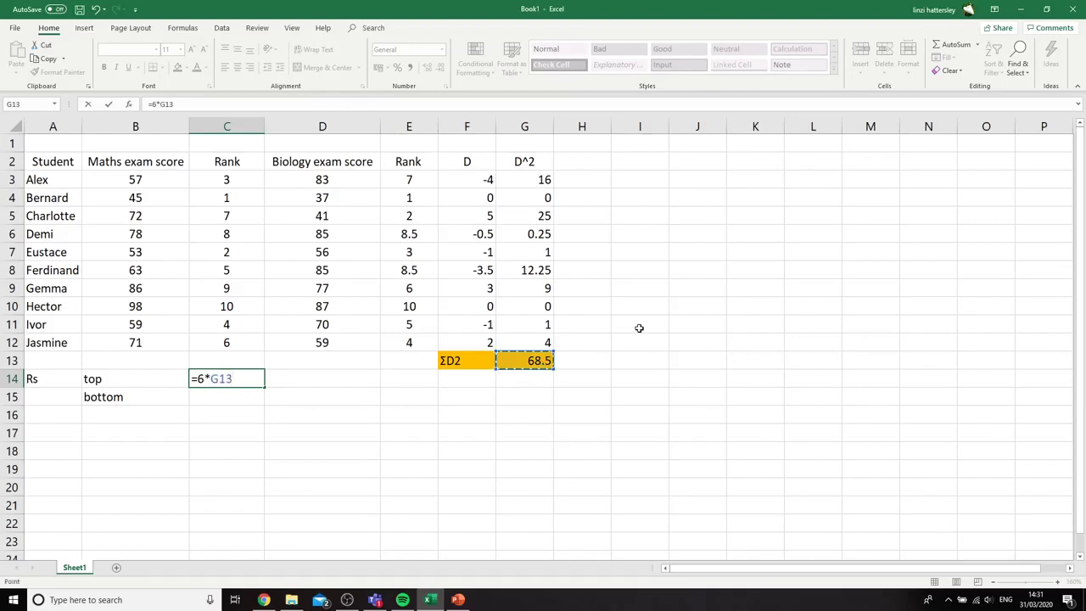
key("Return")
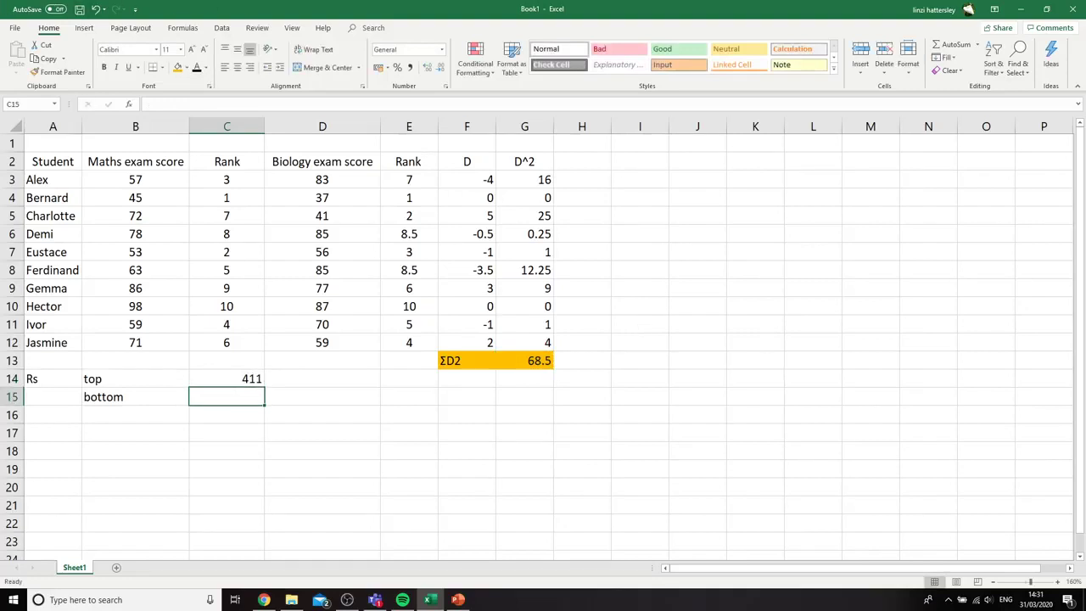
- Enter the formula =10^3 in C15 as the N cubed part of the fraction's bottom
key("alt+Tab")
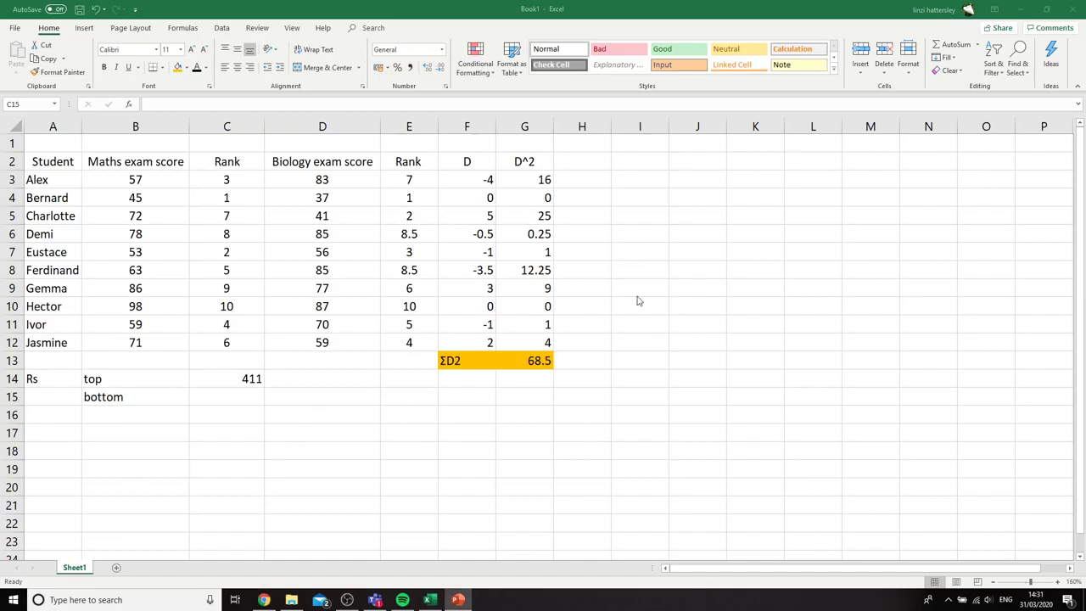
key("alt+Tab")
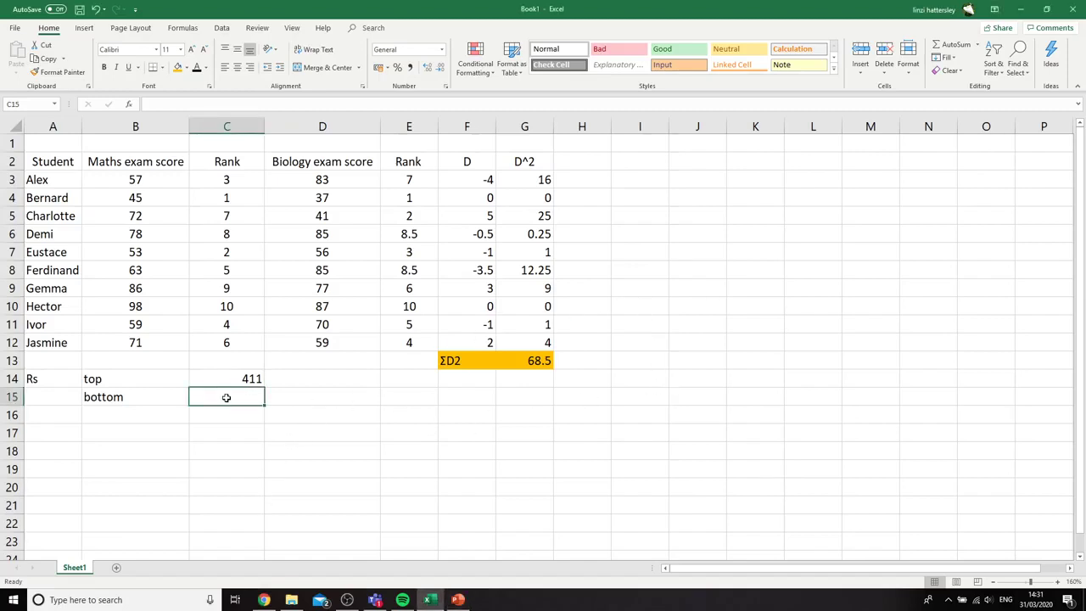
type("=")
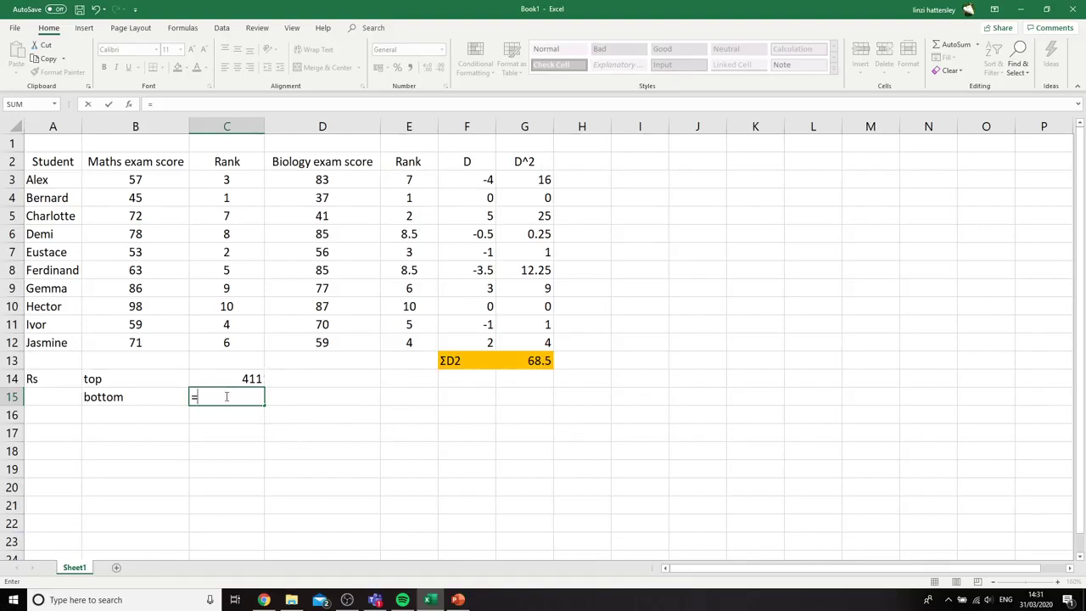
type("1")
key("Left")
key("Left")
key("Right")
key("Right")
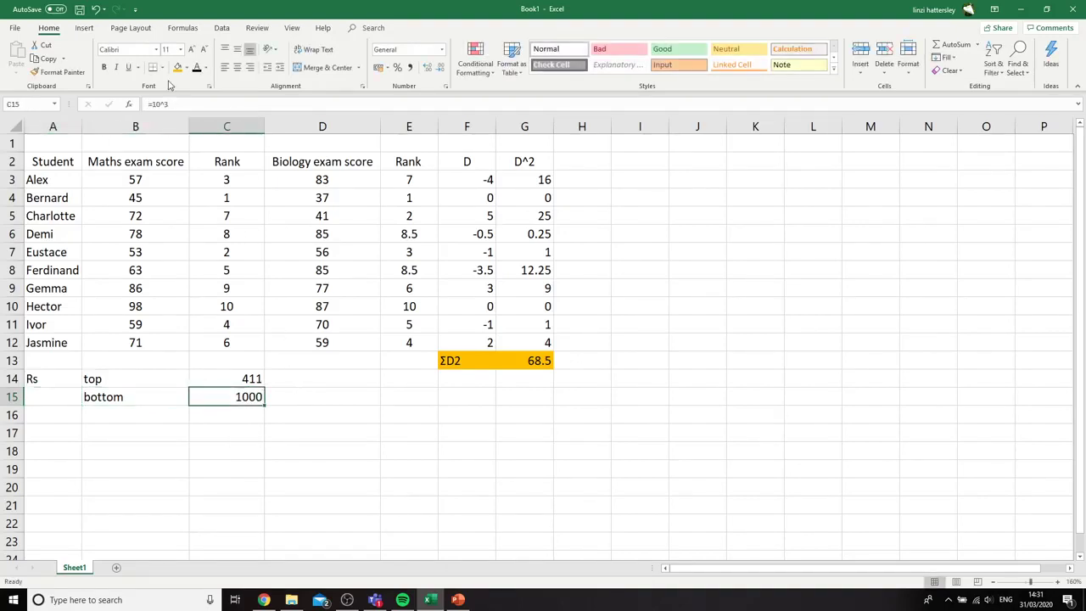
- Extend the formula in C15 to =10^3-10 so it subtracts N
left_click(179, 104)
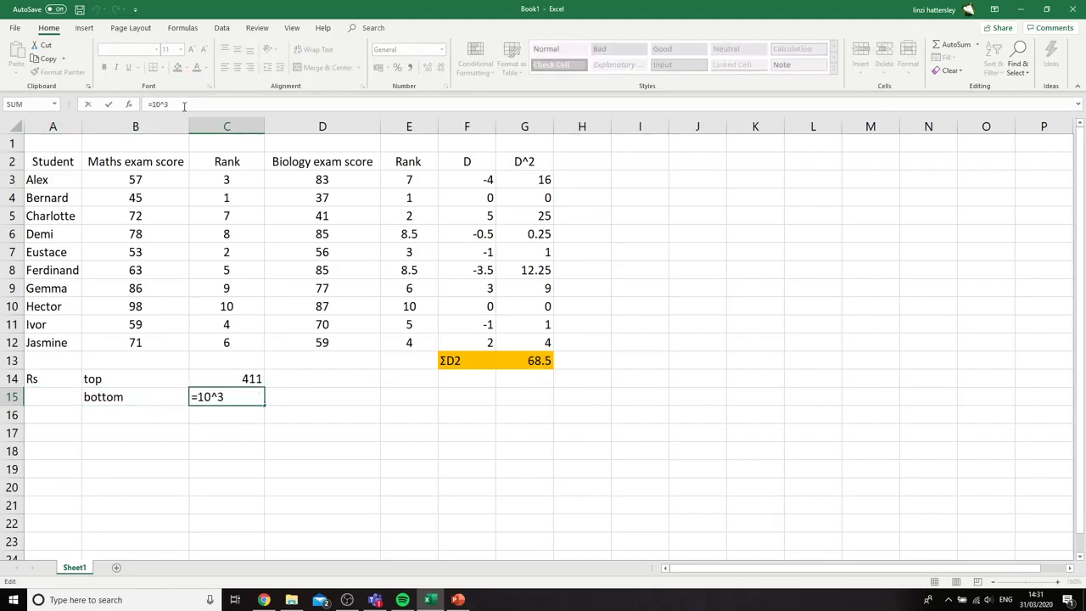
type("-10")
key("Return")
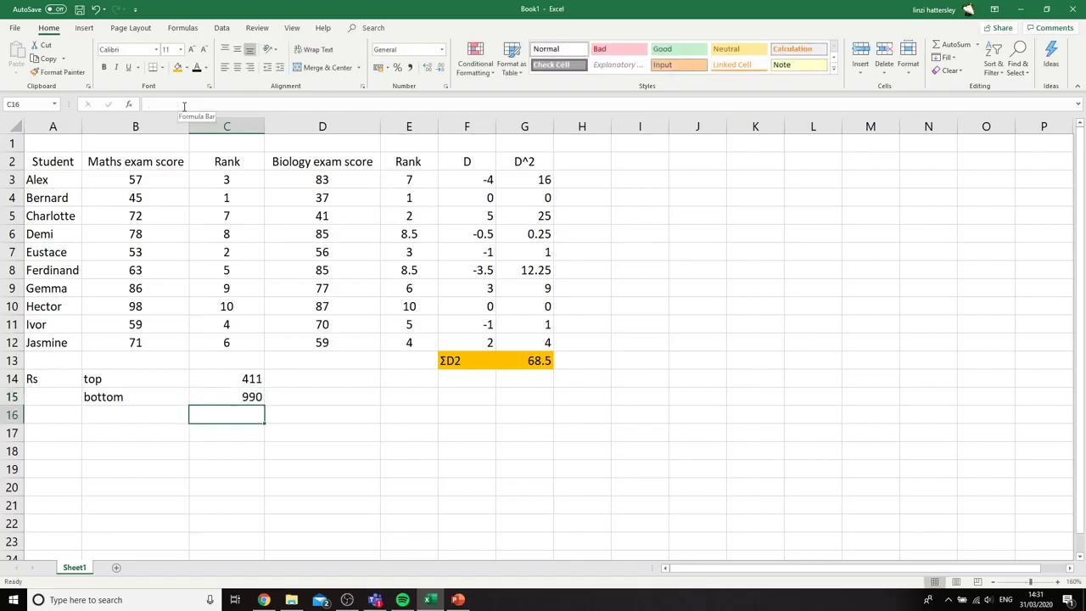
- Enter the label Rs in cell A17, leaving a blank row beneath the top and bottom values
key("Right")
key("Left")
key("Left")
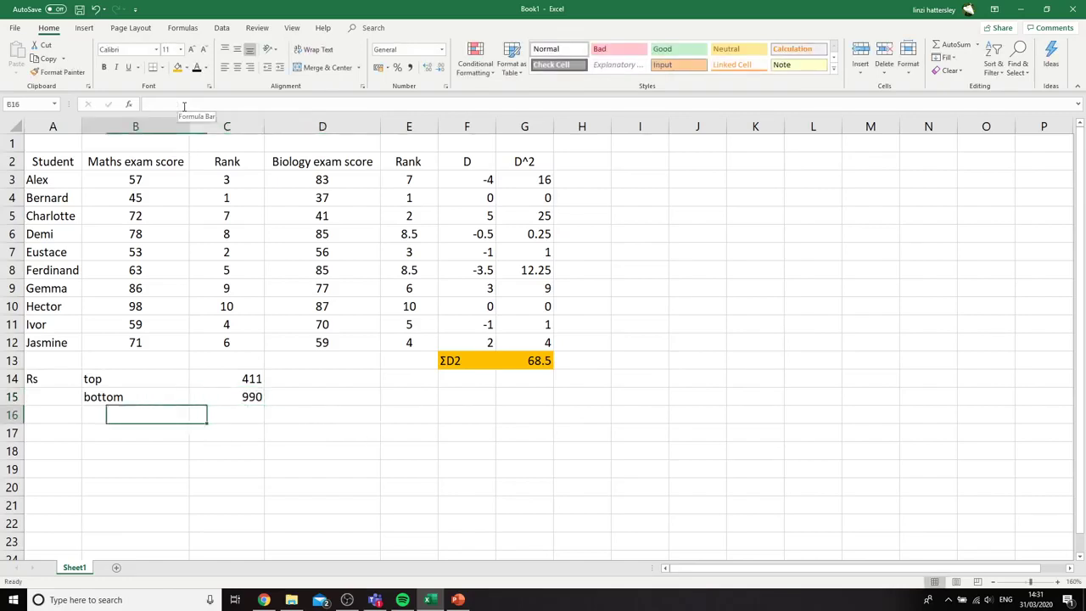
key("Down")
key("Right")
key("Right")
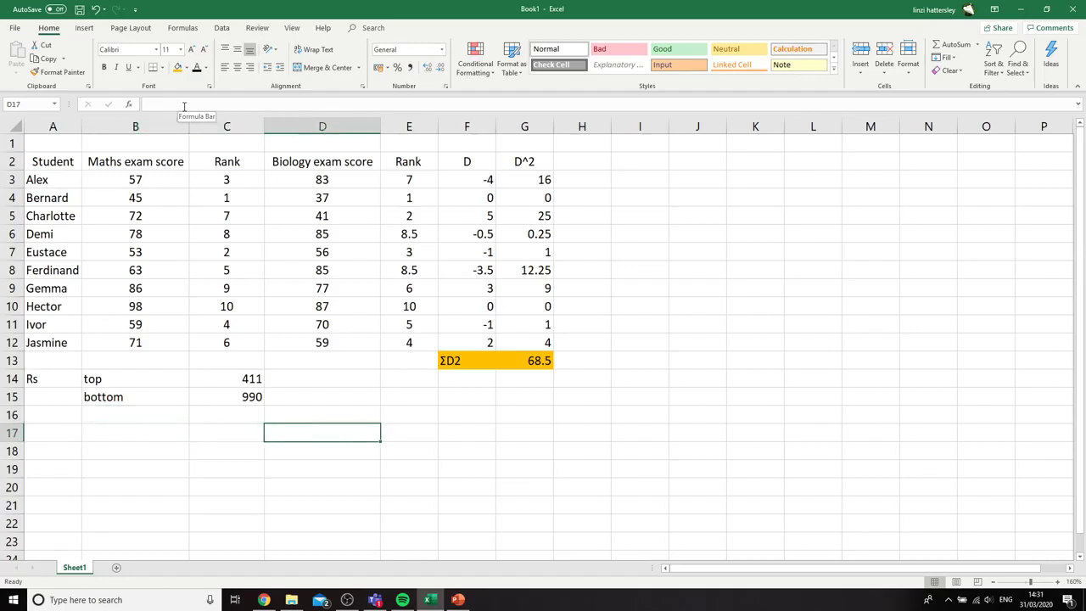
key("Left")
key("Left")
key("Left")
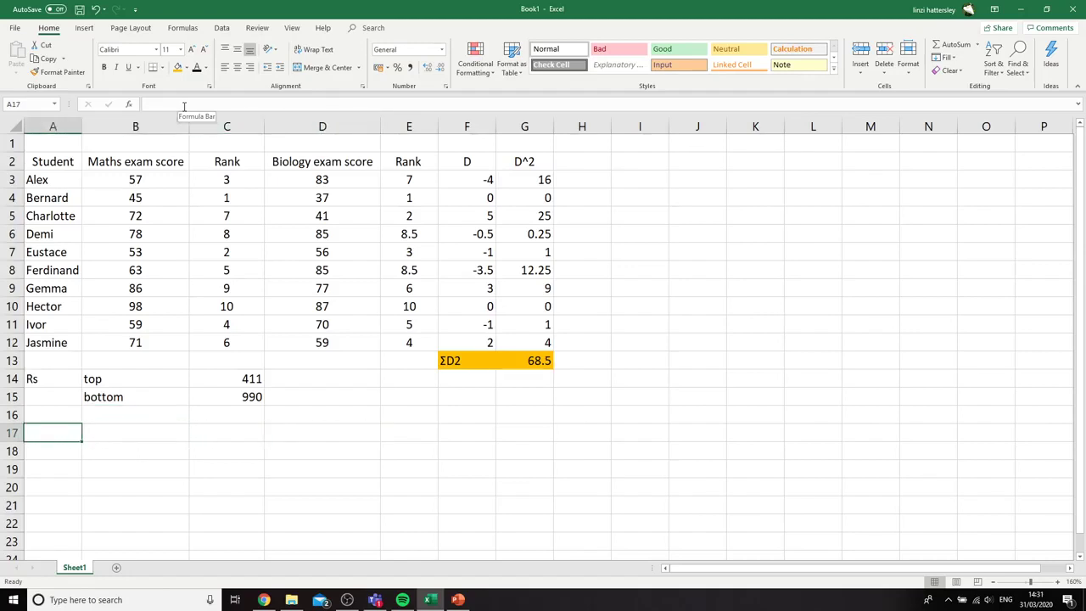
type("Rs")
key("Tab")
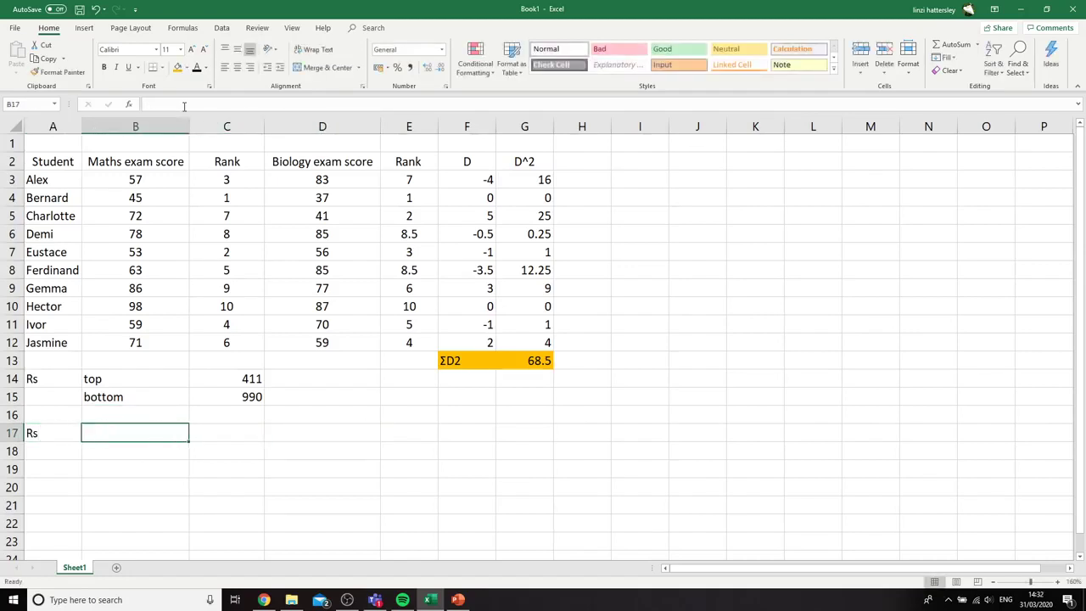
- Remove the orange fill from the ΣD2 label and its total in F13:G13
left_click_drag(471, 361, 530, 361)
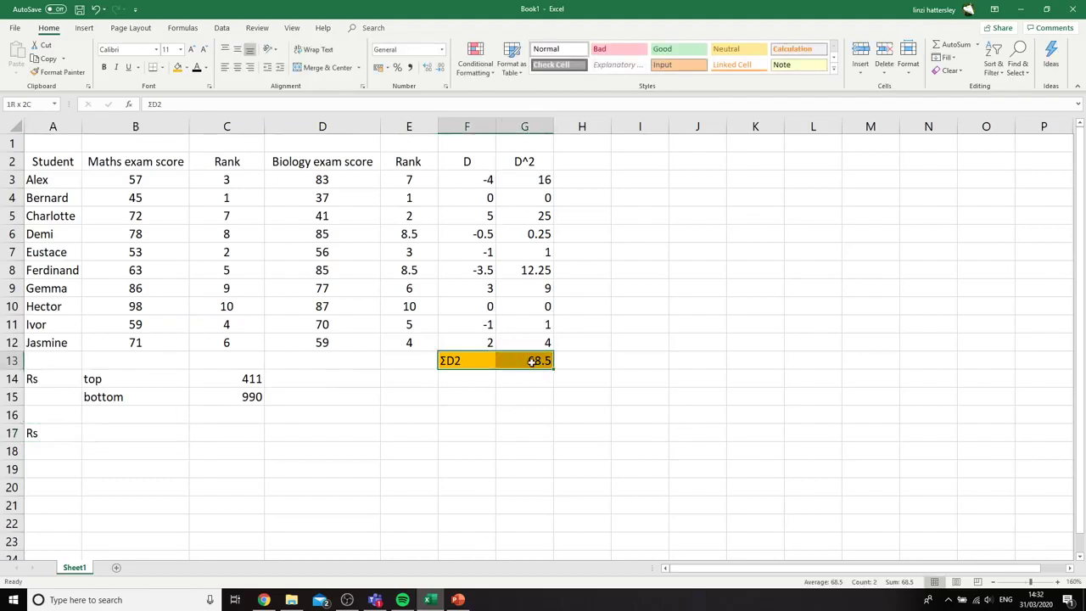
left_click(187, 69)
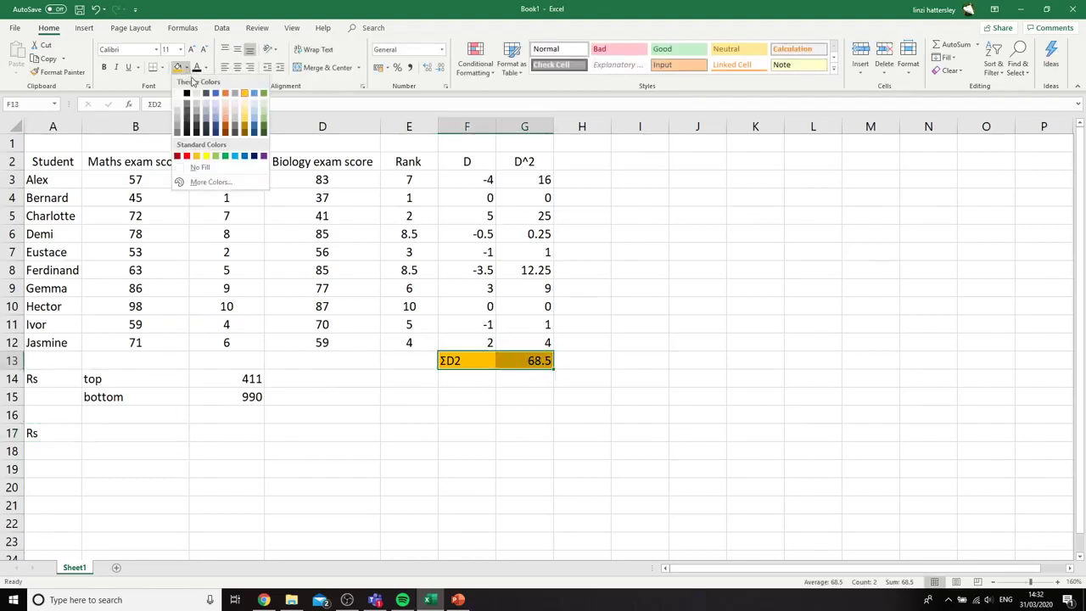
left_click(198, 170)
- Fill the Rs label cell and the empty cell beside it, A17:B17, with the gold theme colour
left_click(44, 445)
left_click_drag(56, 428, 172, 431)
left_click(186, 68)
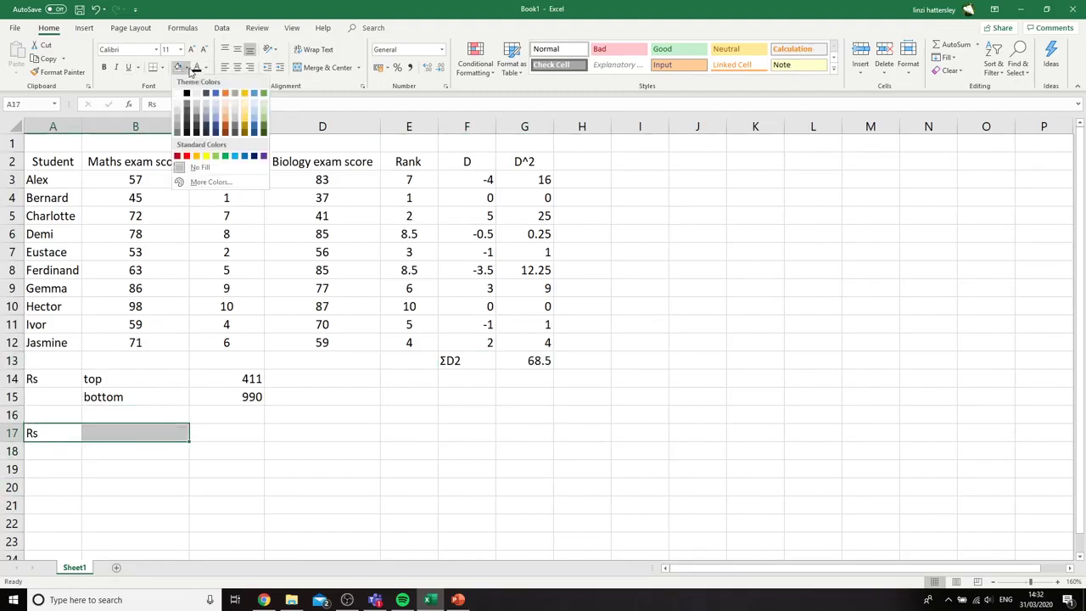
left_click(249, 98)
- Enter the formula =1-(C14/C15) in B17 to calculate the final Rs coefficient
left_click(134, 431)
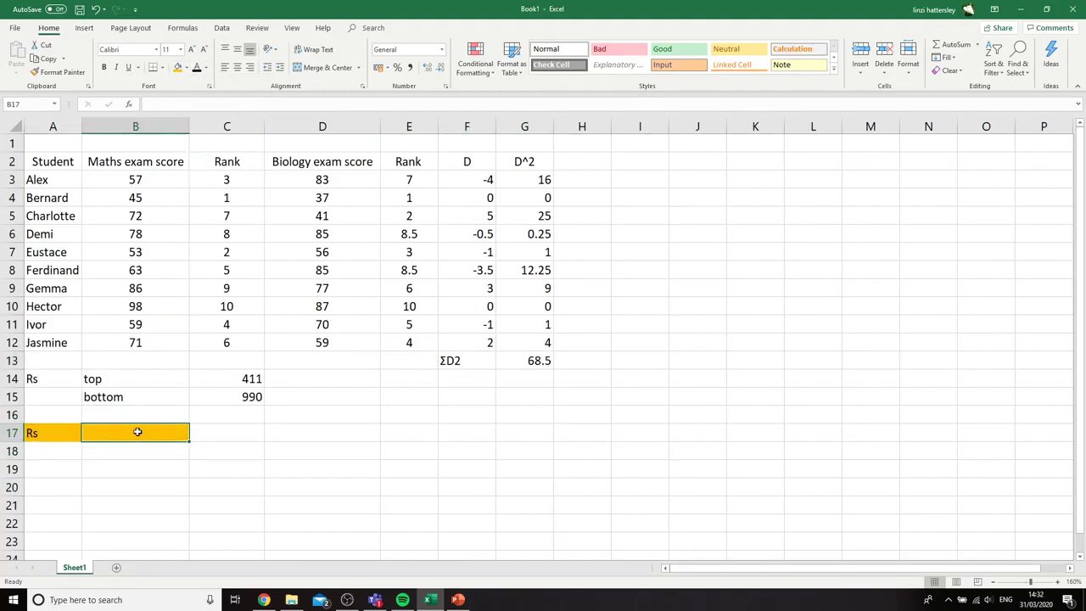
type("=")
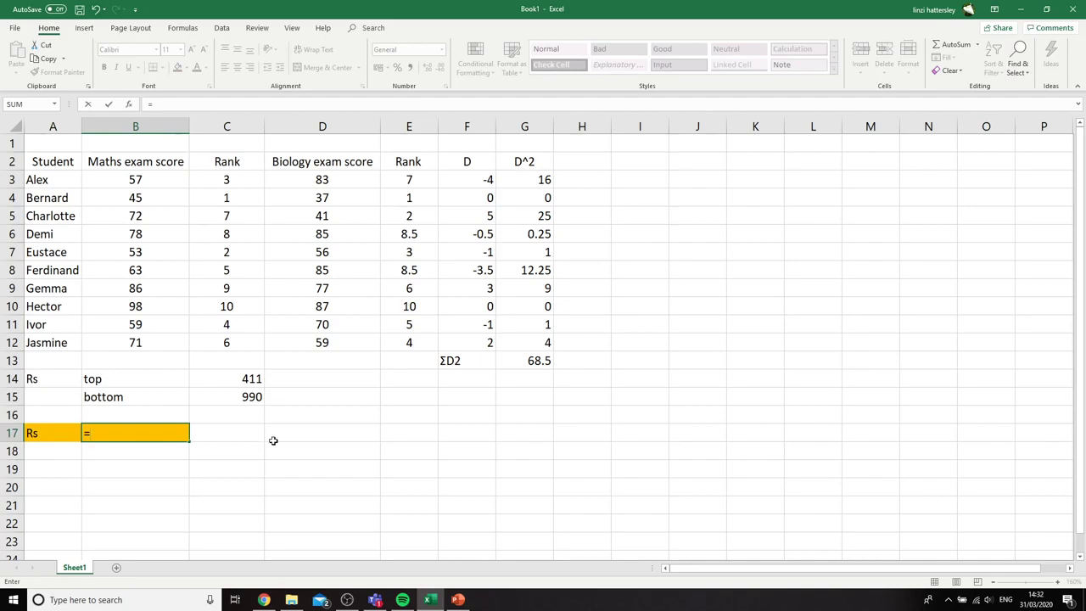
type("1-(")
left_click(264, 376)
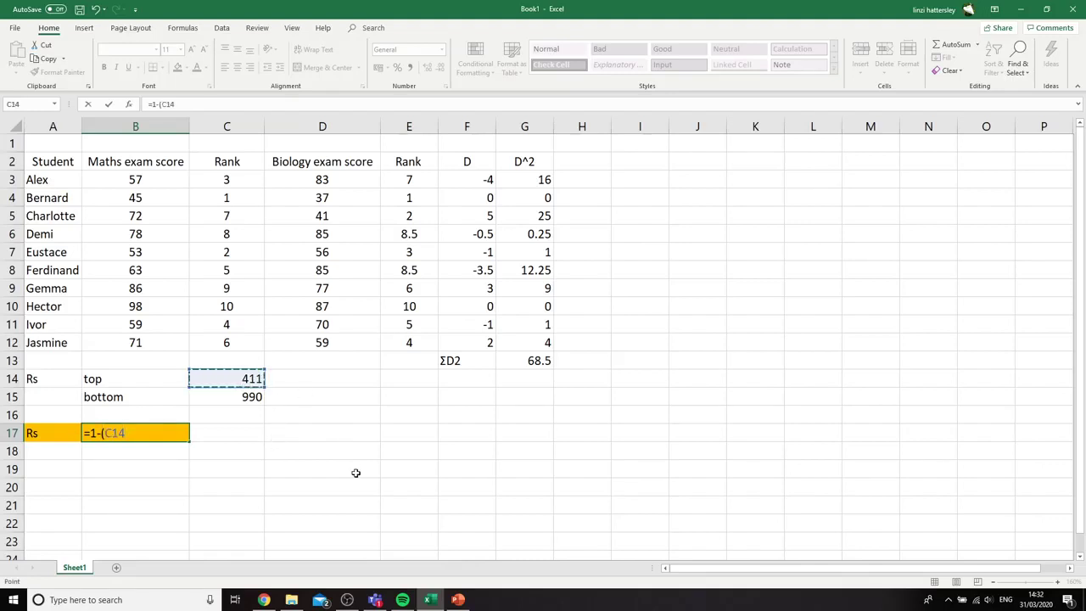
type("/")
left_click(239, 399)
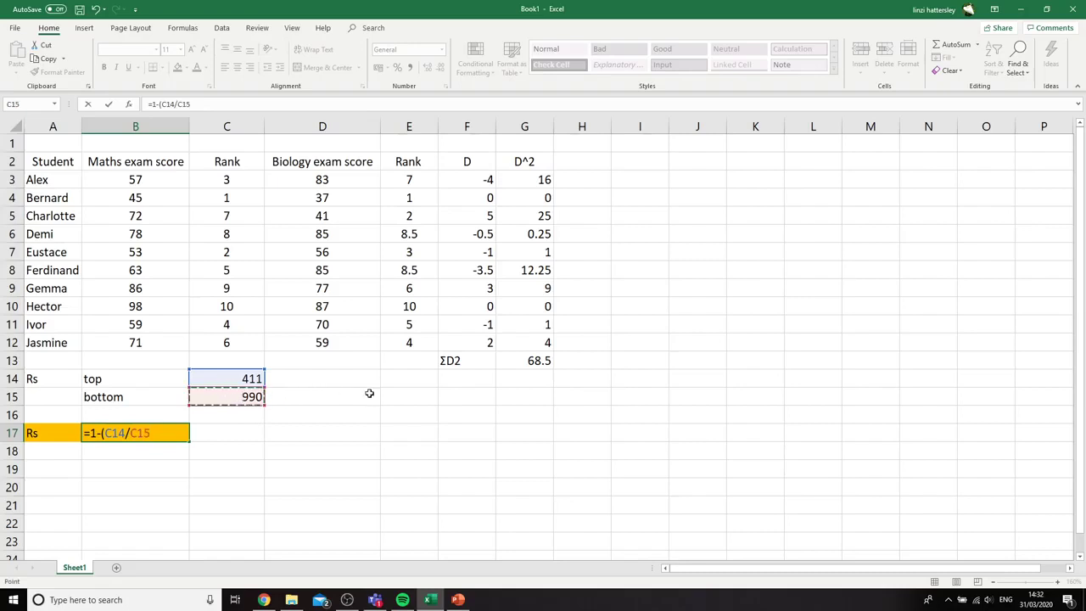
type(")")
key("Return")
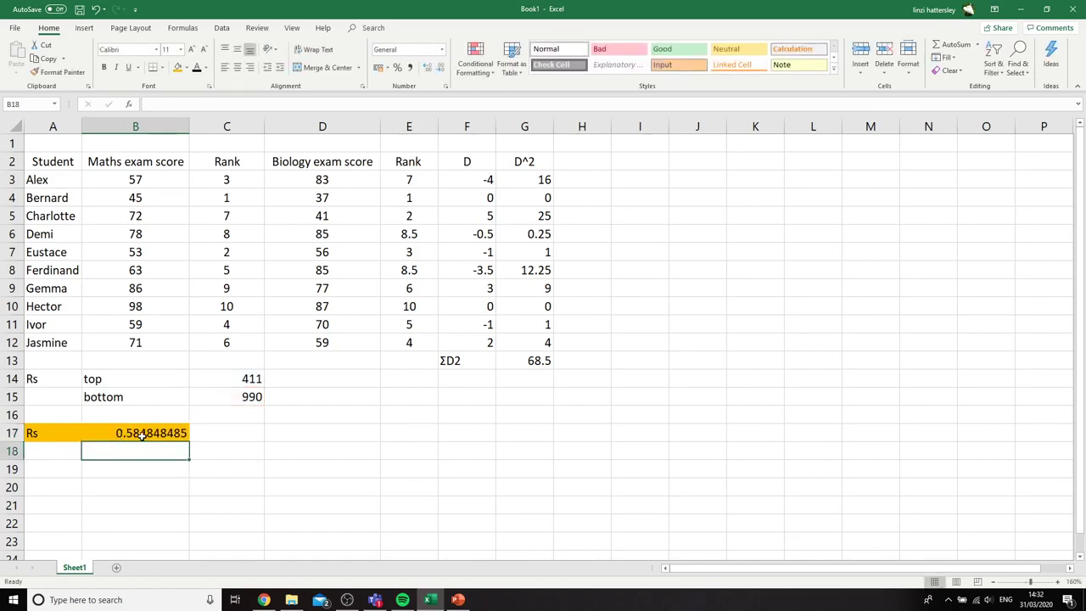
- Switch to PowerPoint to check the worked coefficient calculation, and move its window clear of the Excel worksheet
key("alt+Tab")
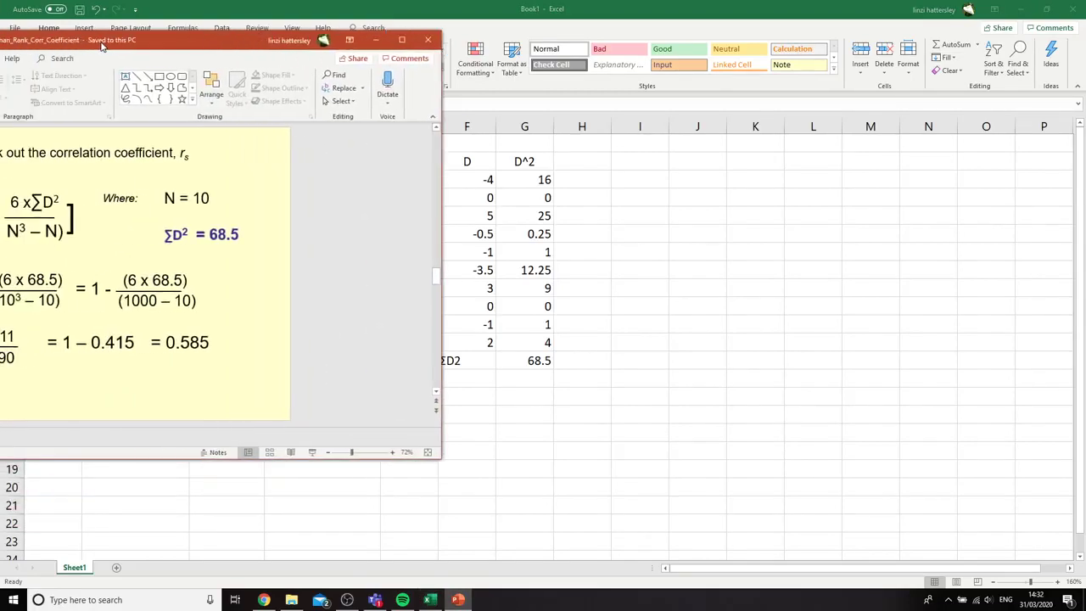
left_click_drag(102, 47, 0, 46)
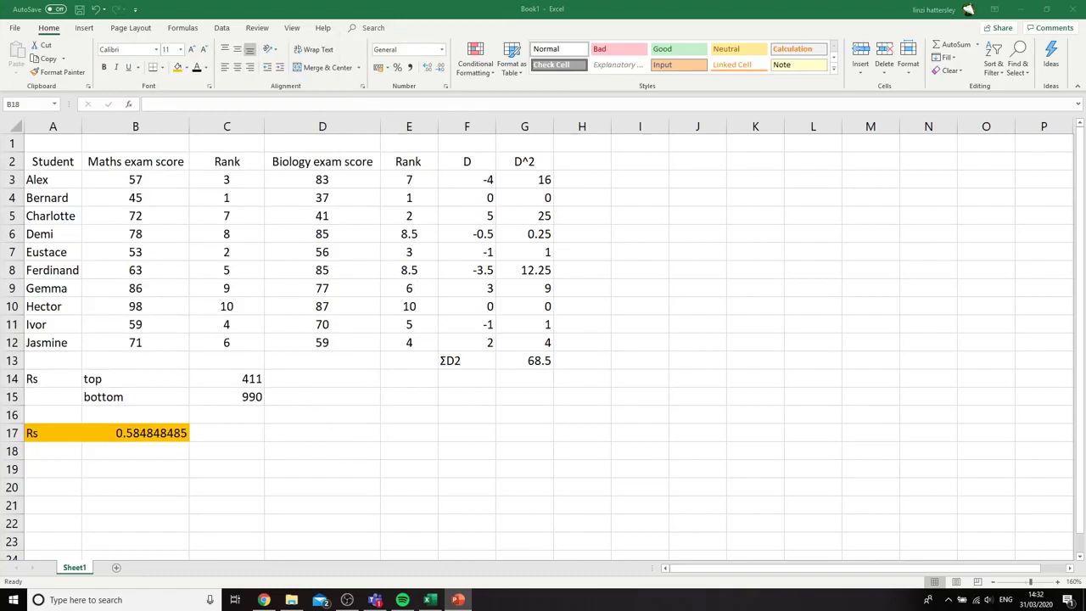
left_click(295, 448)
left_click(180, 488)
left_click(260, 465)
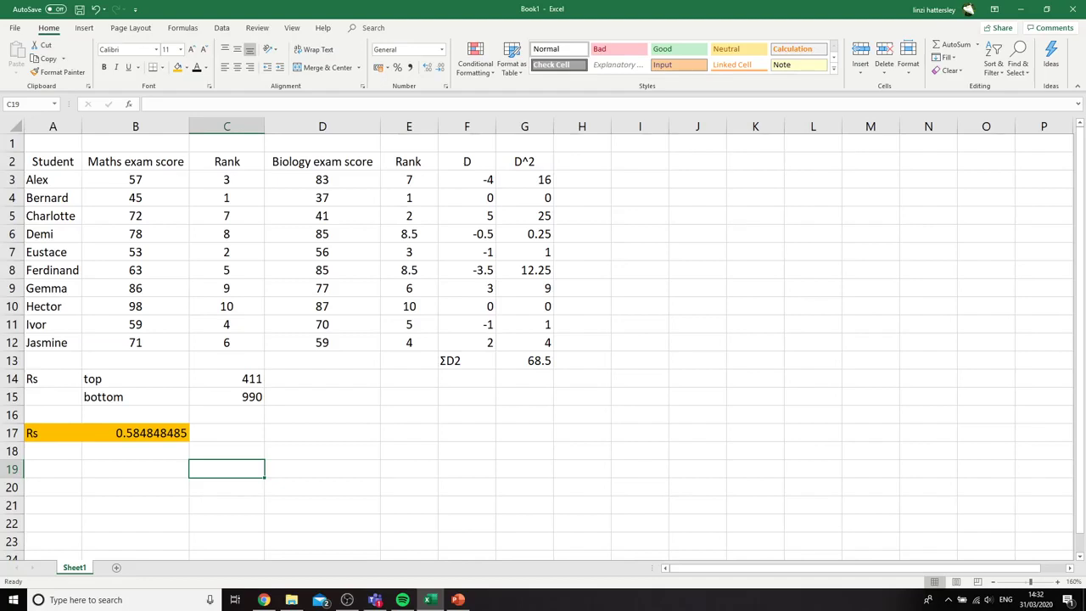
- Switch to the PowerPoint slide show and swap the presenter view for the full-screen slides
key("alt+Tab")
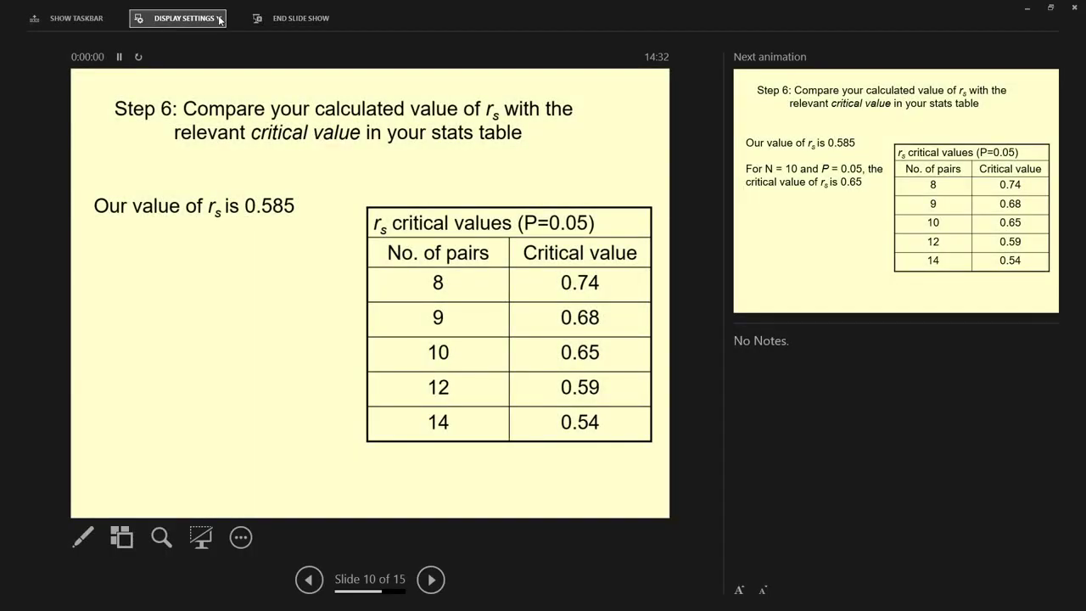
left_click(218, 19)
left_click(218, 42)
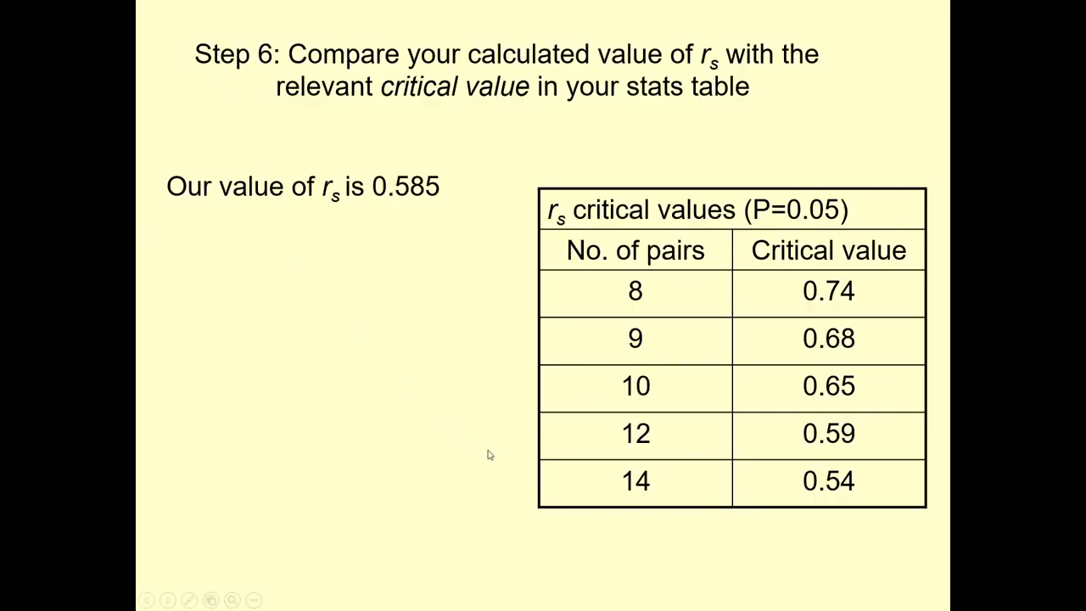
- Review the Step 5 correlation coefficient calculation build by build, and advance to the Step 6 critical values slide
key("Left")
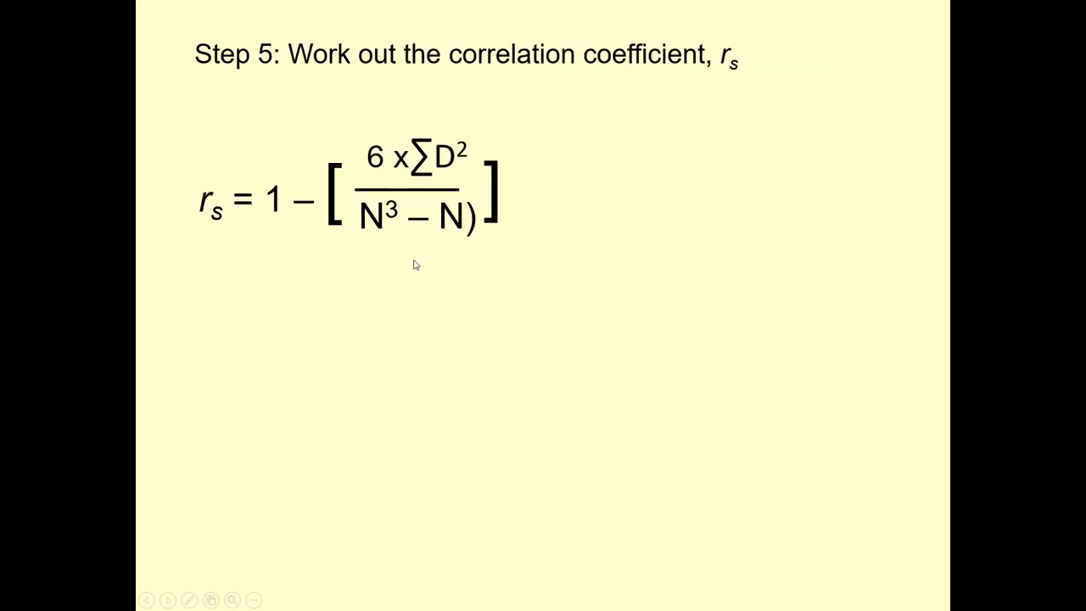
key("Right")
key("Right")
key("Right")
key("Right")
key("Right")
key("Right")
key("Right")
key("Right")
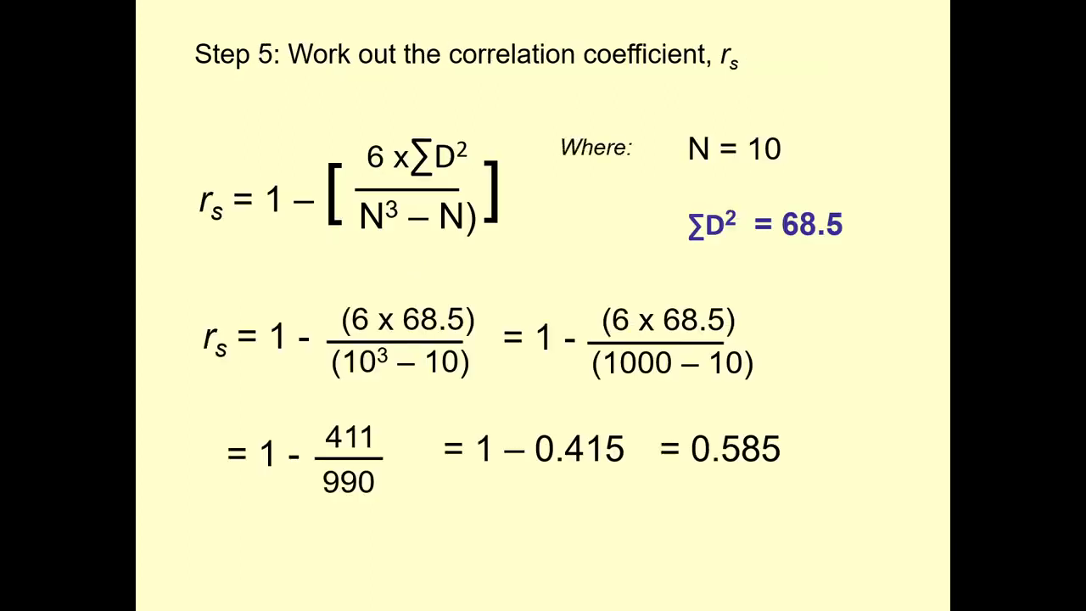
key("Right")
key("Left")
key("Right")
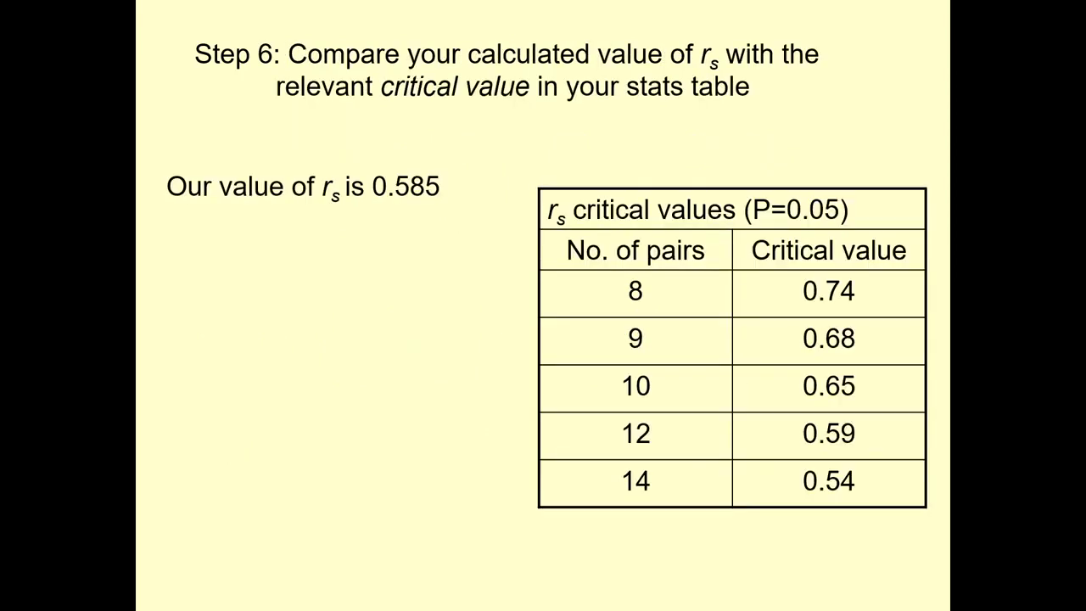